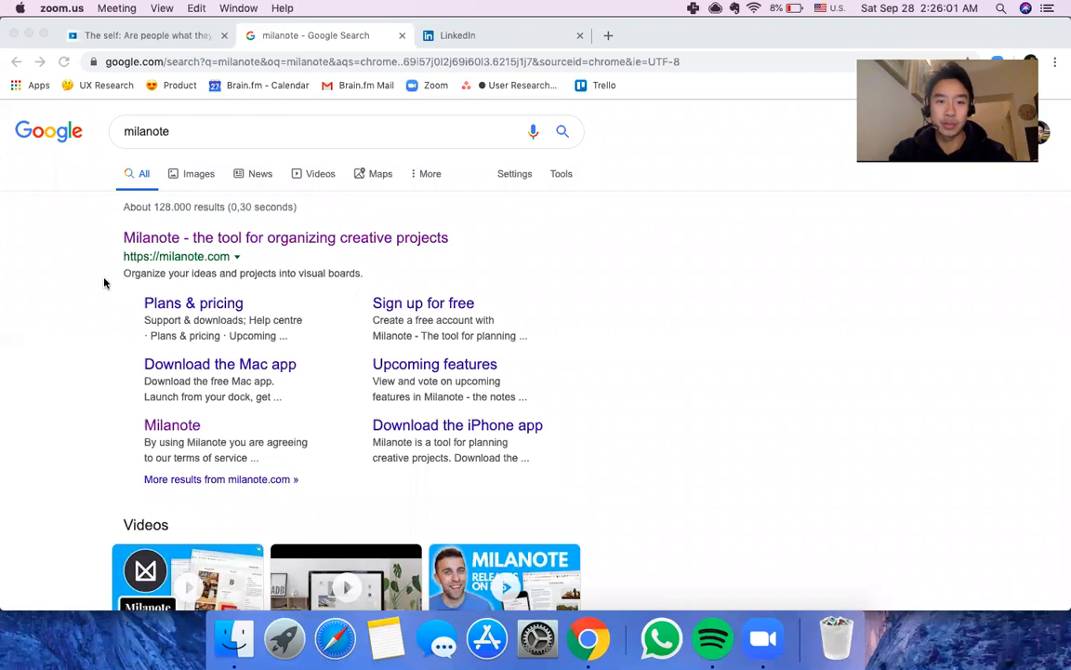
{"action": "left_click", "coordinate": [84, 291]}
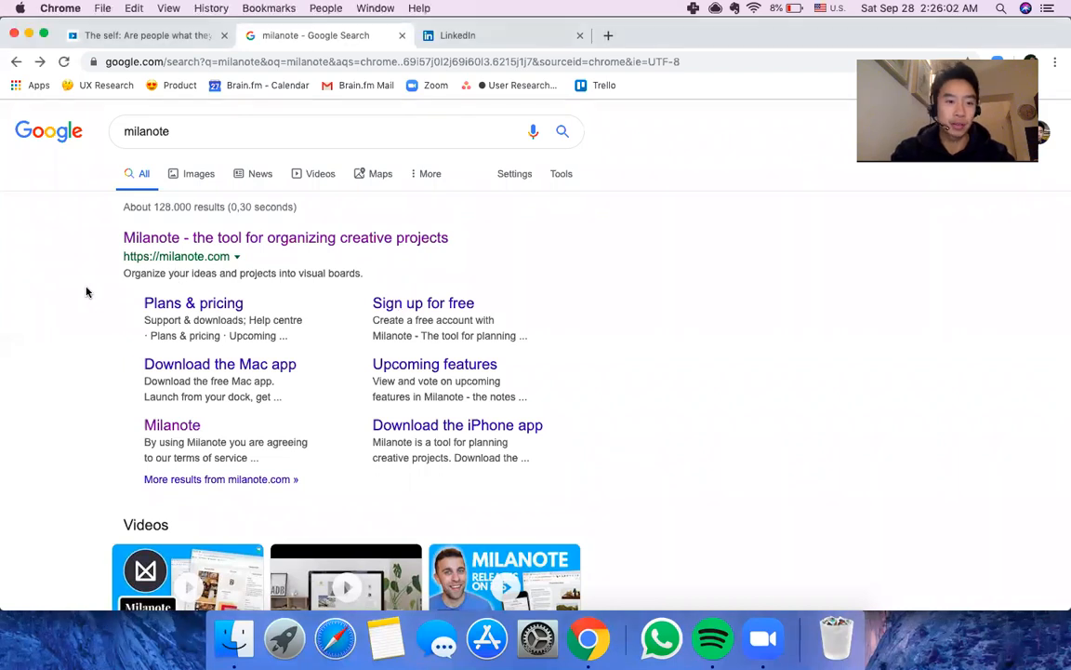
{"action": "left_click", "coordinate": [360, 239]}
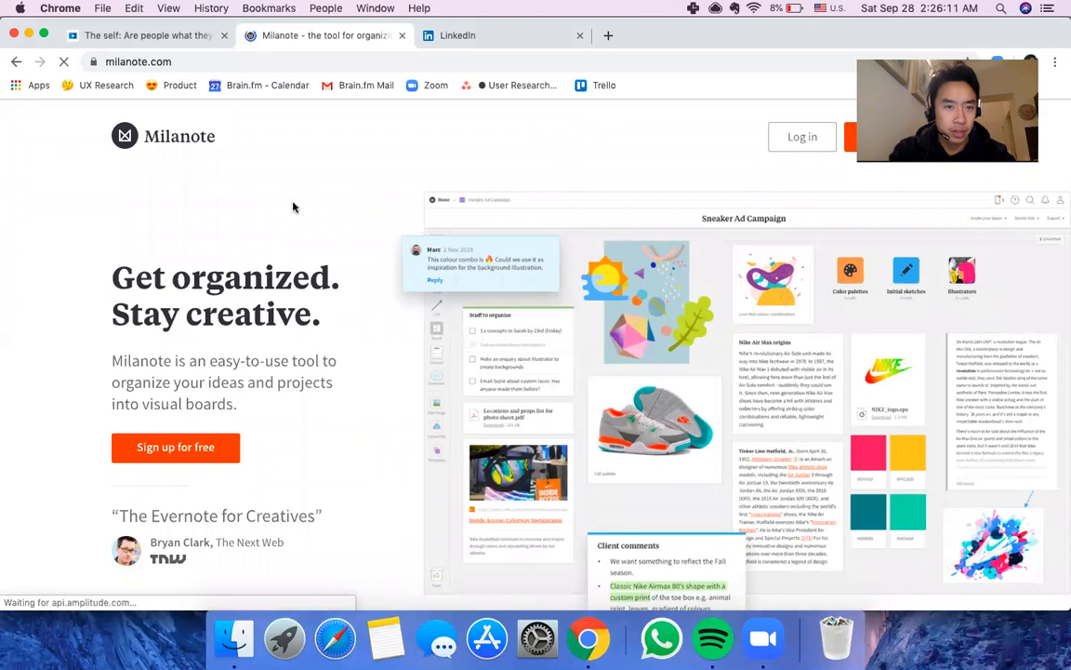
{"action": "left_click", "coordinate": [19, 61]}
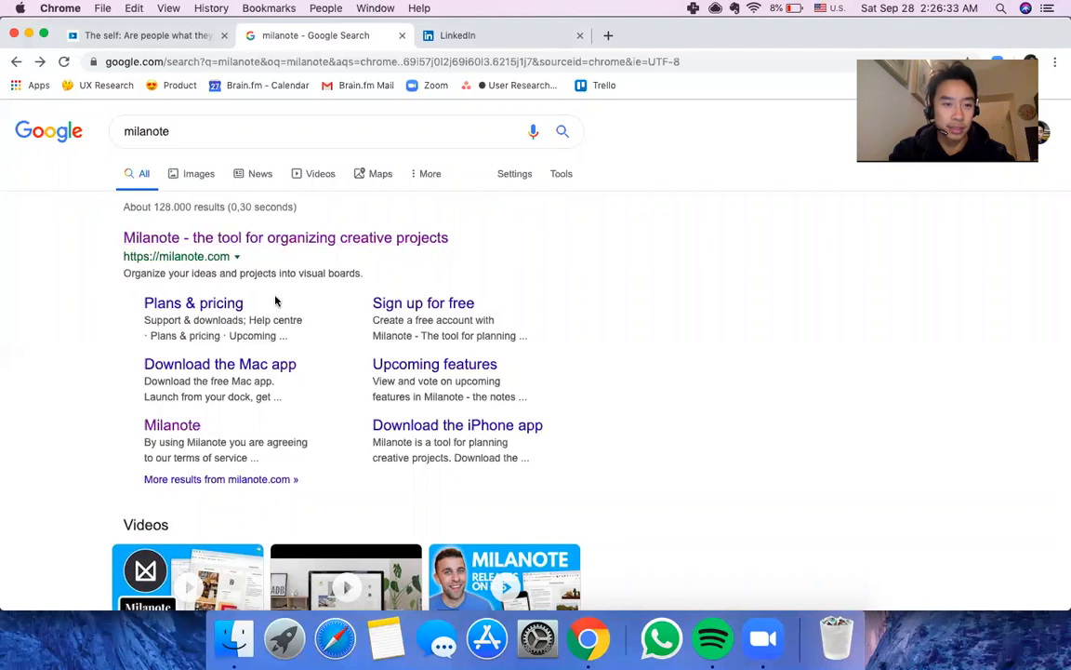
Step: Read the description under the main Milanote search result and open the Milanote homepage from it
{"action": "left_click_drag", "start_coordinate": [363, 273], "coordinate": [248, 273]}
{"action": "left_click_drag", "start_coordinate": [170, 296], "coordinate": [129, 272]}
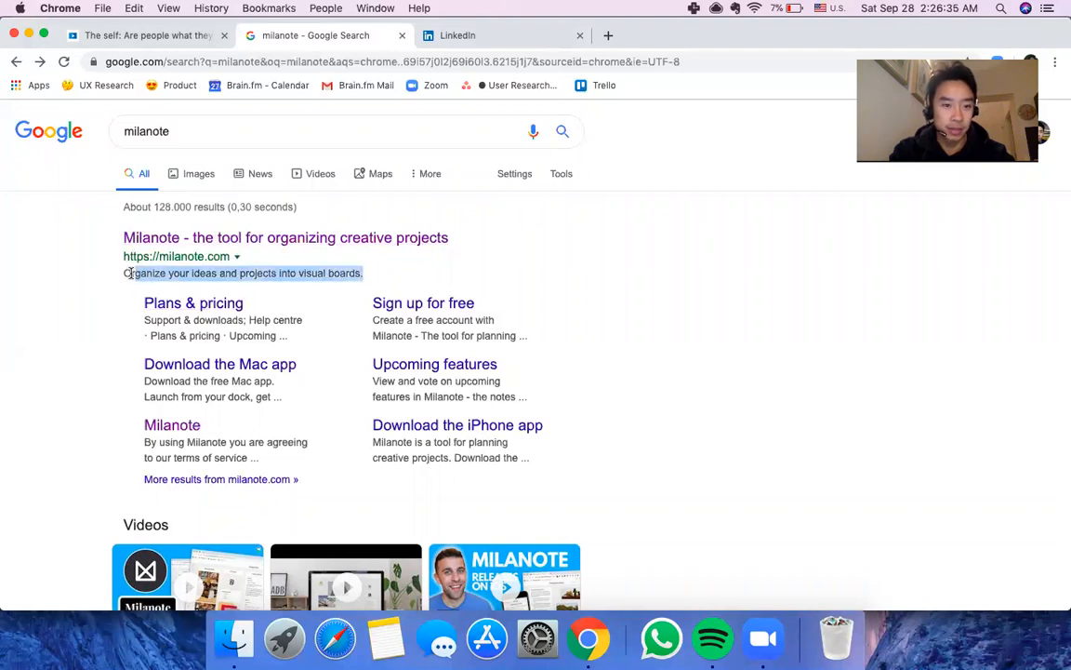
{"action": "left_click", "coordinate": [325, 240]}
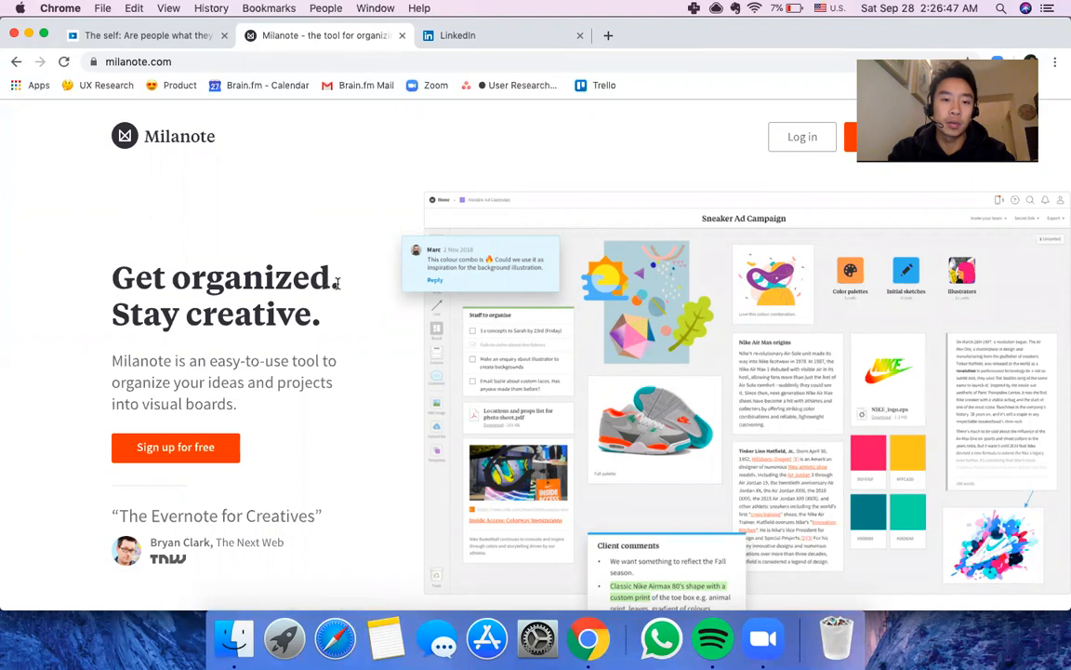
Step: Examine the homepage headline "Get organized. Stay creative.", the introductory paragraph below it and the sample board image
{"action": "triple_click", "coordinate": [337, 282]}
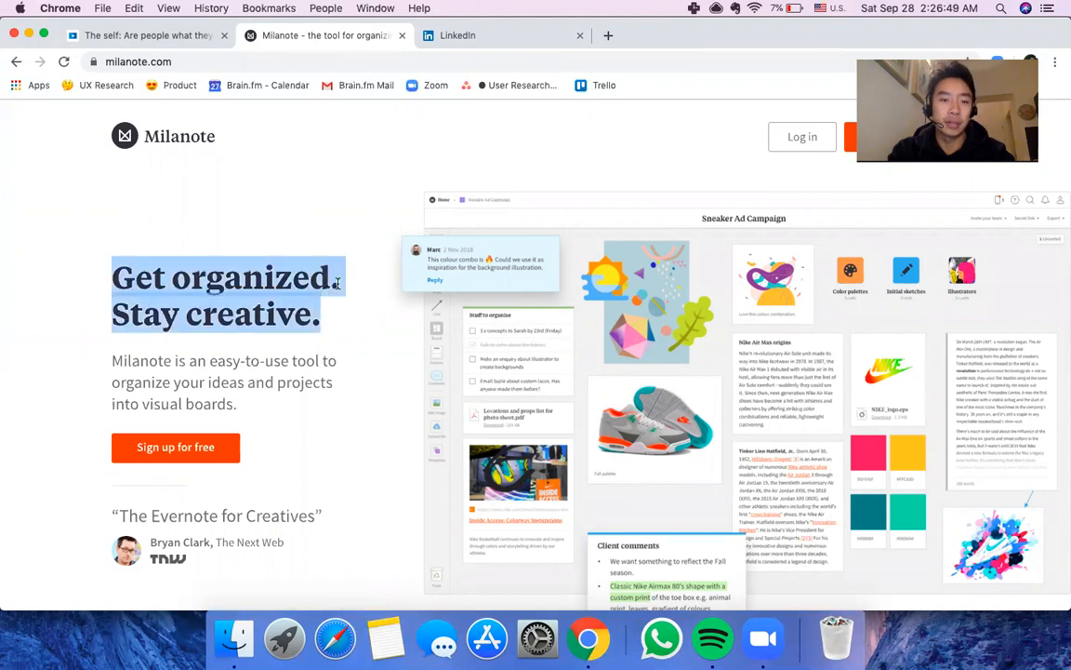
{"action": "double_click", "coordinate": [283, 280]}
{"action": "triple_click", "coordinate": [284, 280]}
{"action": "double_click", "coordinate": [283, 280]}
{"action": "scroll", "coordinate": [281, 281], "scroll_direction": "down", "scroll_amount": 1}
{"action": "left_click", "coordinate": [158, 263]}
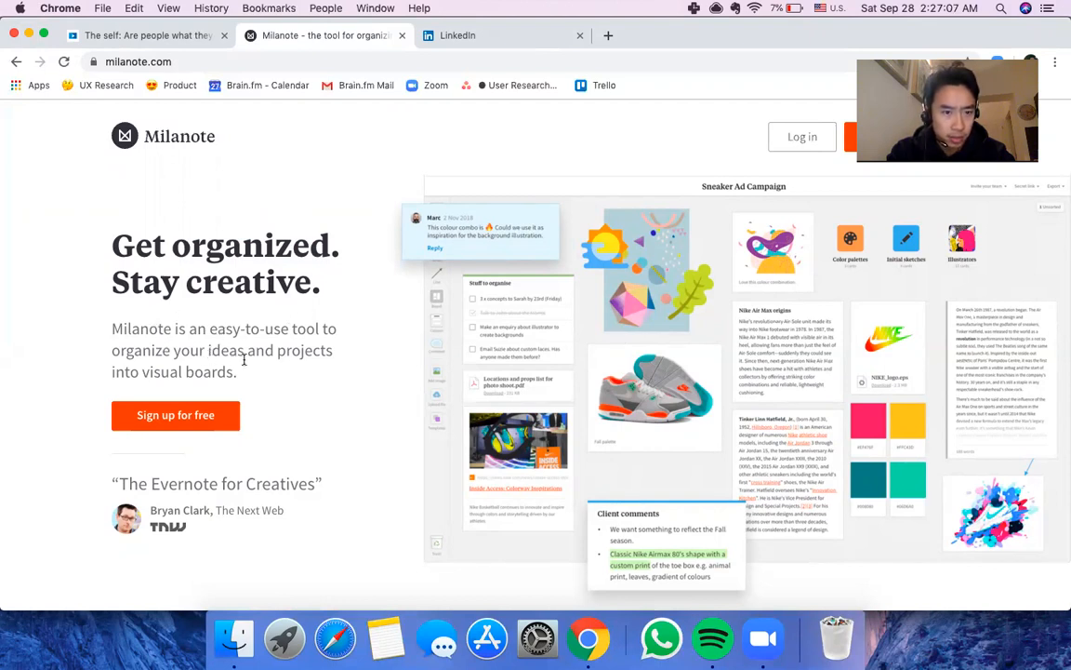
{"action": "left_click_drag", "start_coordinate": [238, 372], "coordinate": [187, 268]}
{"action": "left_click", "coordinate": [188, 267]}
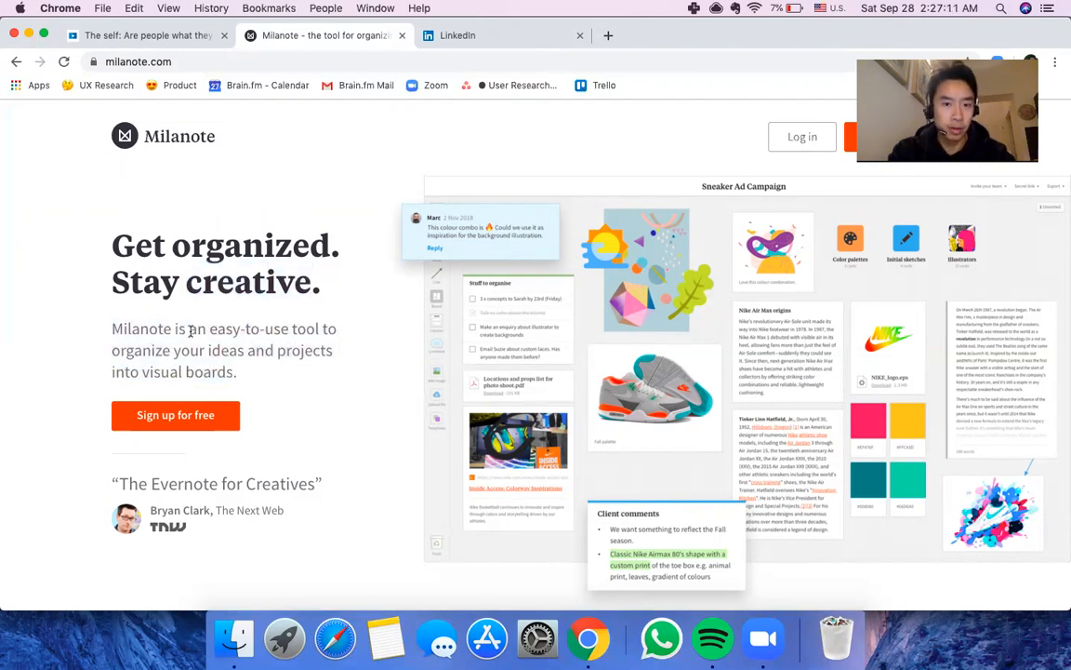
{"action": "left_click_drag", "start_coordinate": [238, 371], "coordinate": [151, 321]}
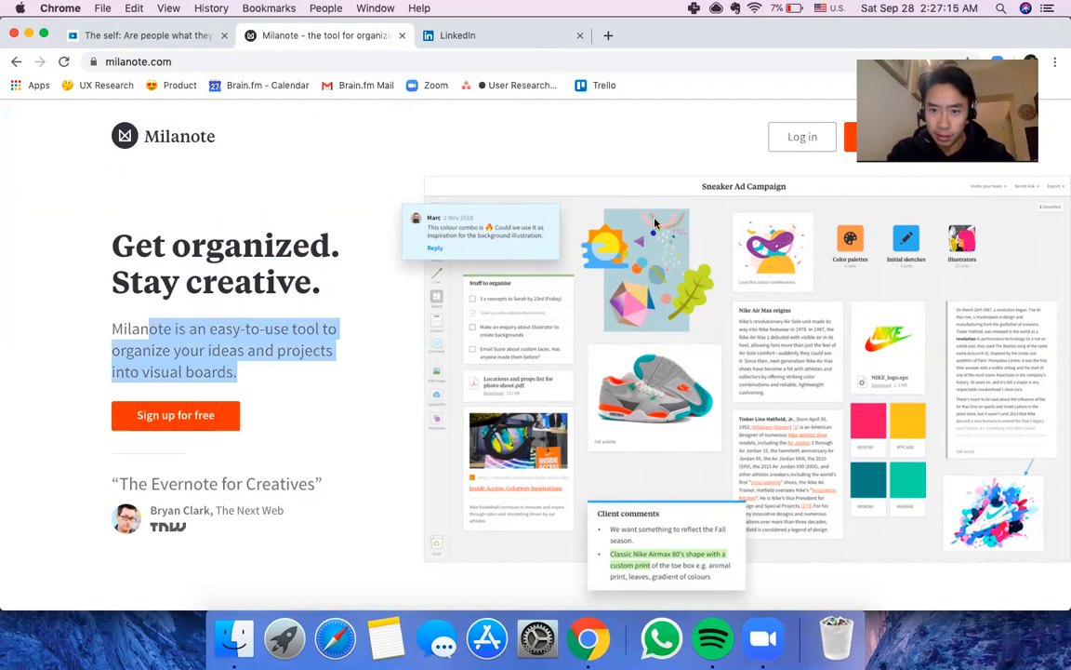
{"action": "scroll", "coordinate": [791, 279], "scroll_direction": "down", "scroll_amount": 2}
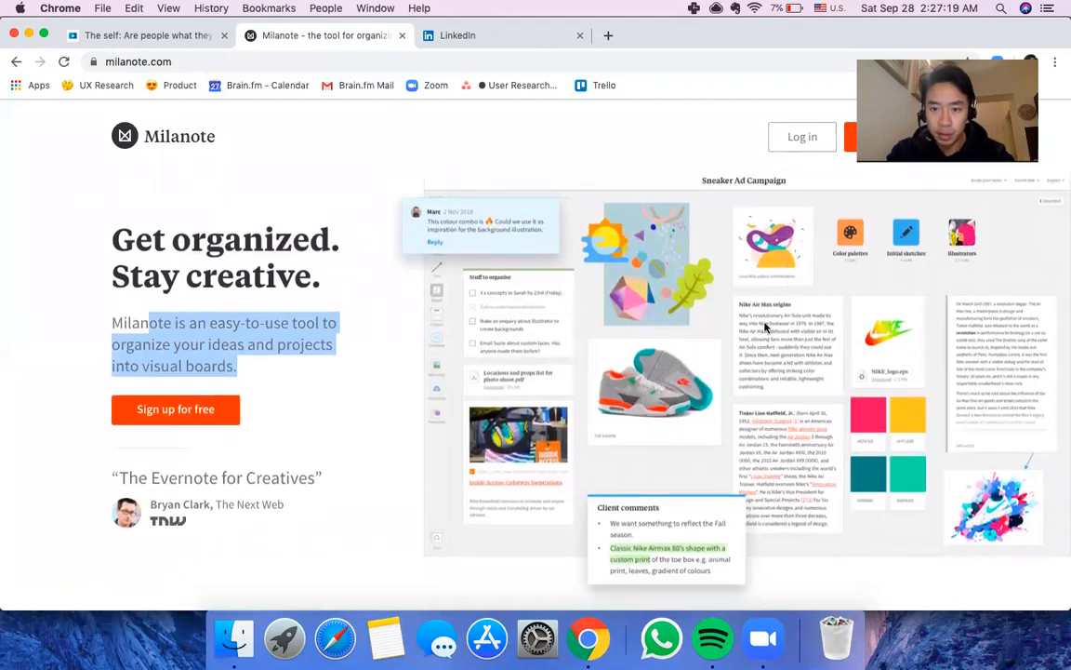
{"action": "left_click", "coordinate": [690, 381]}
Step: Examine the "The Evernote for Creatives" testimonial and its attribution to The Next Web on the homepage
{"action": "triple_click", "coordinate": [219, 472]}
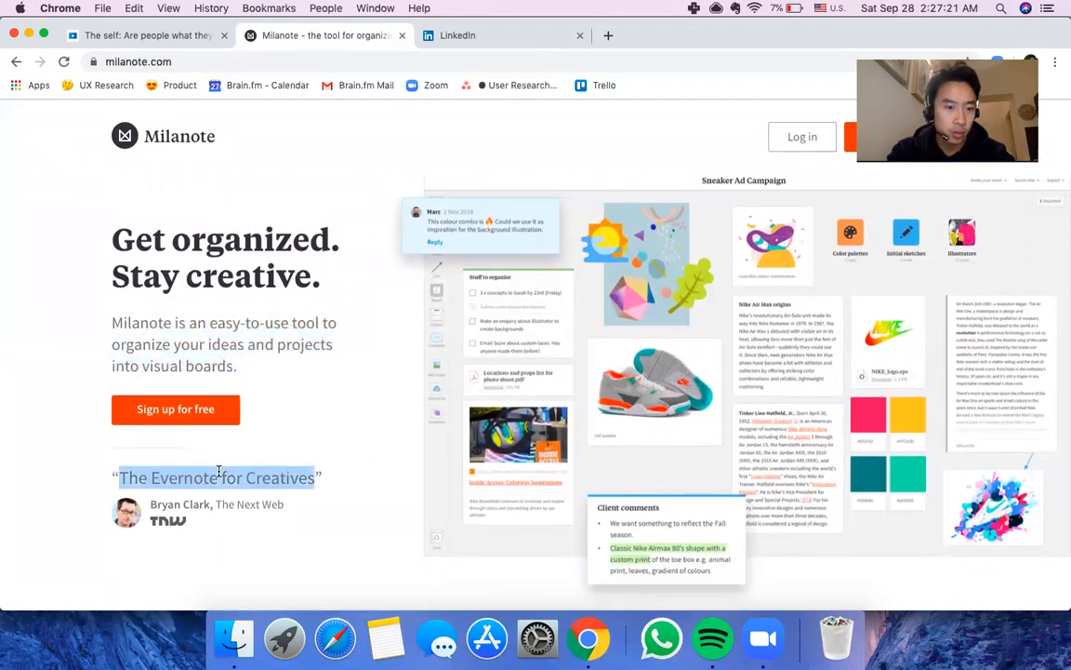
{"action": "left_click", "coordinate": [181, 528]}
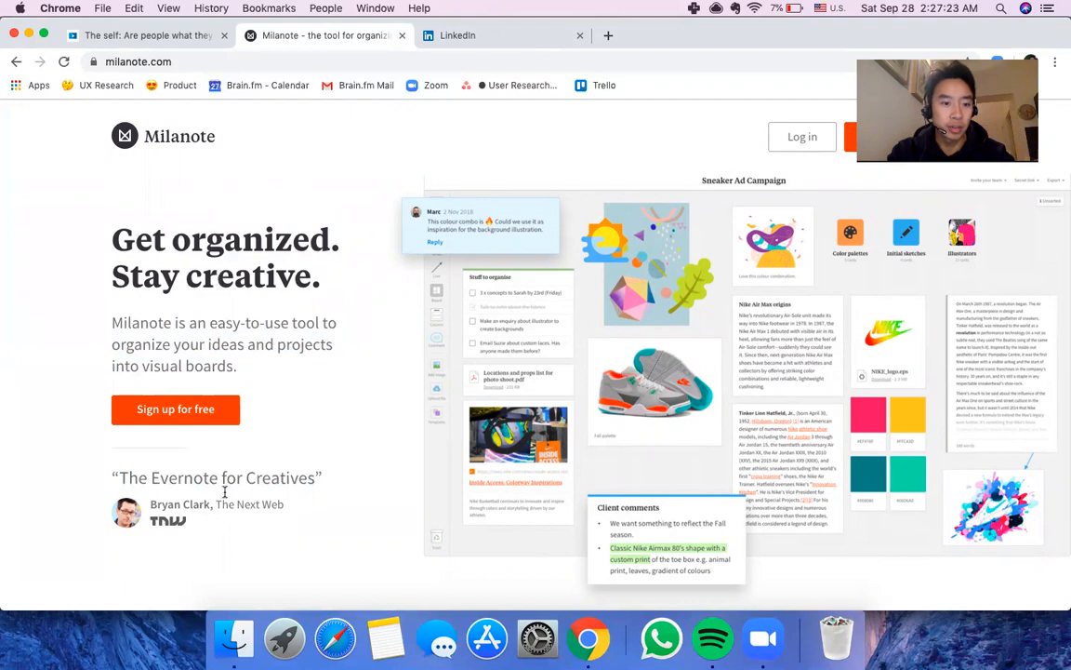
{"action": "triple_click", "coordinate": [109, 507]}
{"action": "left_click", "coordinate": [197, 503]}
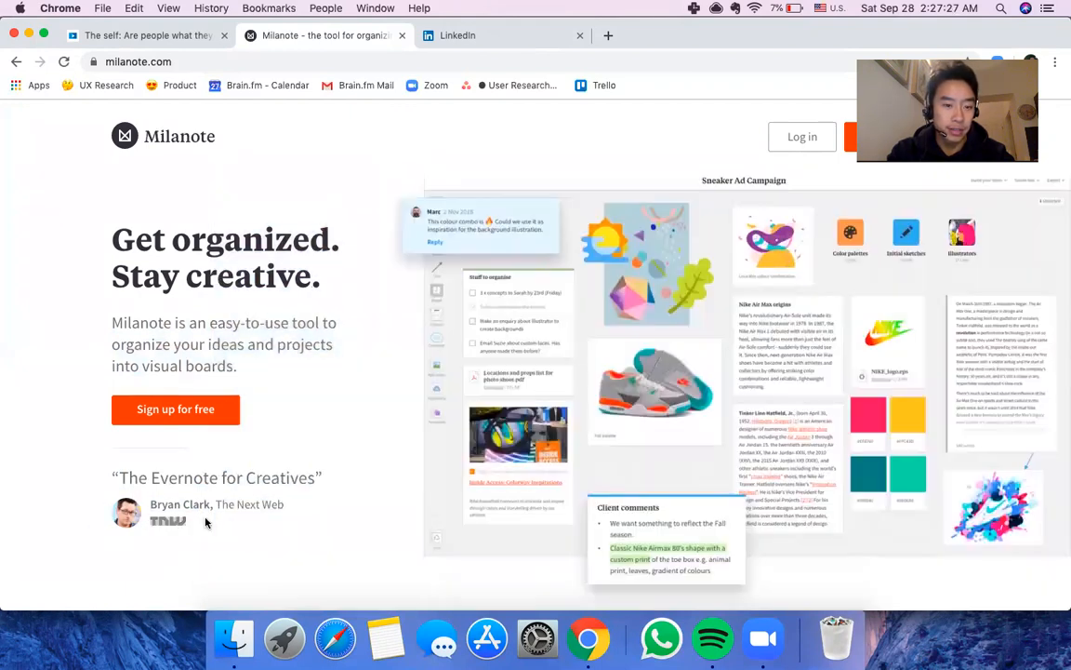
{"action": "left_click", "coordinate": [223, 495], "text": "shift"}
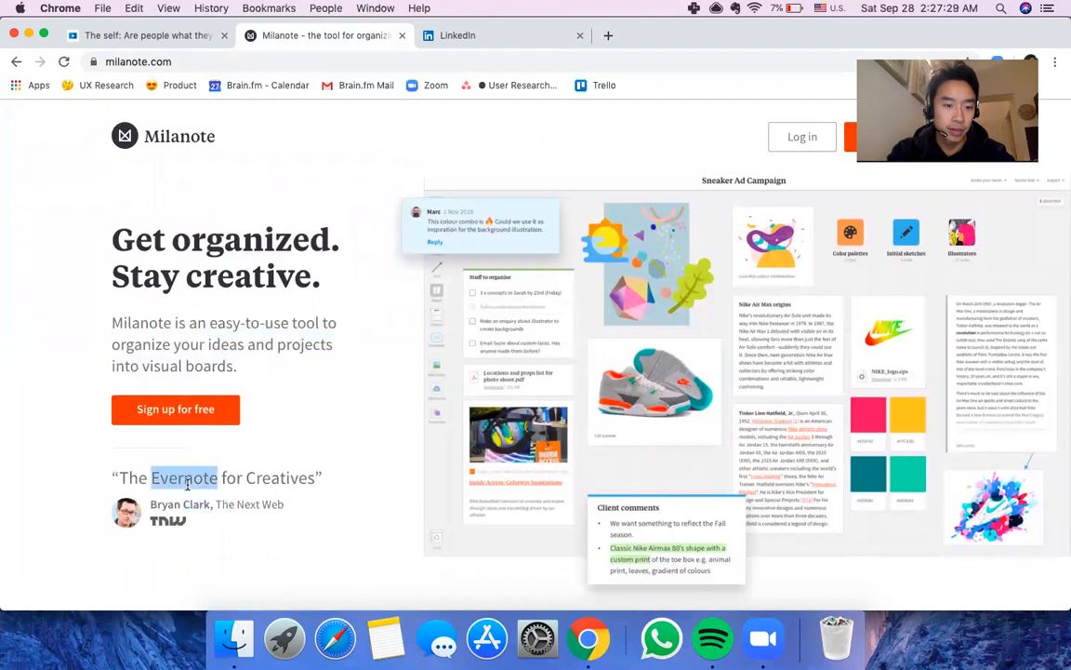
{"action": "triple_click", "coordinate": [187, 483]}
{"action": "double_click", "coordinate": [283, 477]}
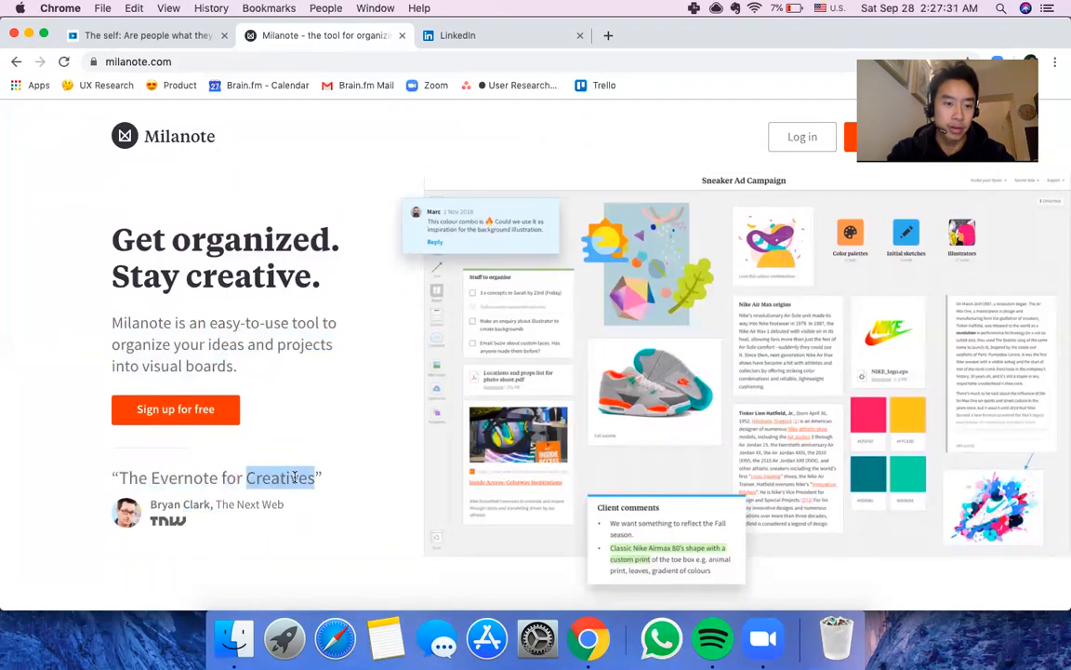
{"action": "left_click_drag", "start_coordinate": [183, 504], "coordinate": [231, 505]}
{"action": "triple_click", "coordinate": [231, 505]}
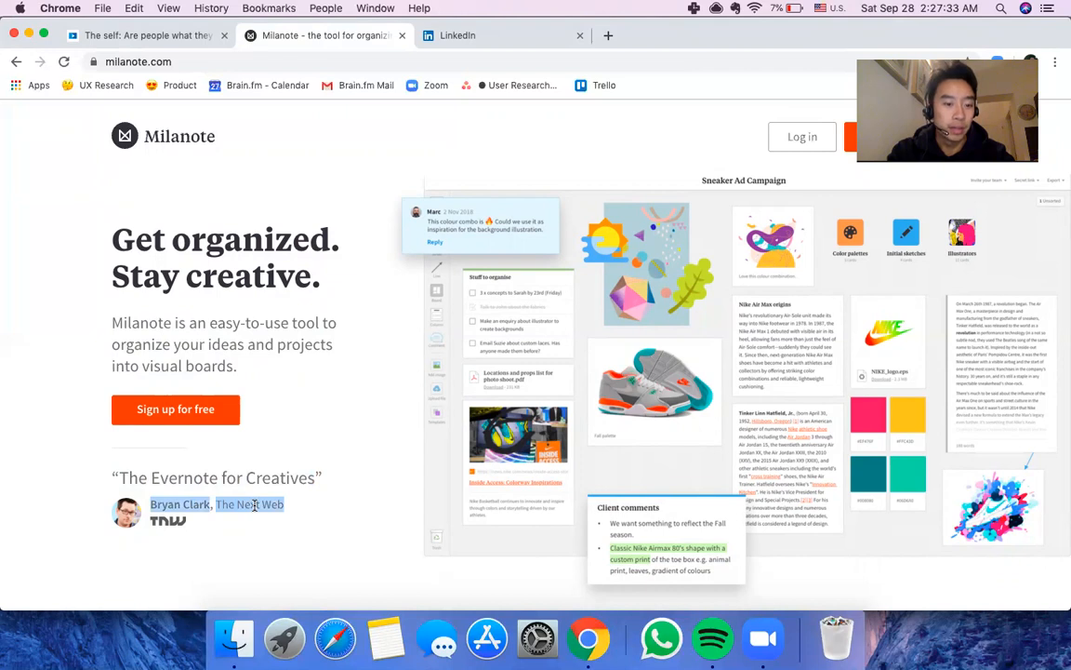
{"action": "scroll", "coordinate": [251, 510], "scroll_direction": "down", "scroll_amount": 5}
{"action": "scroll", "coordinate": [255, 510], "scroll_direction": "up", "scroll_amount": 5}
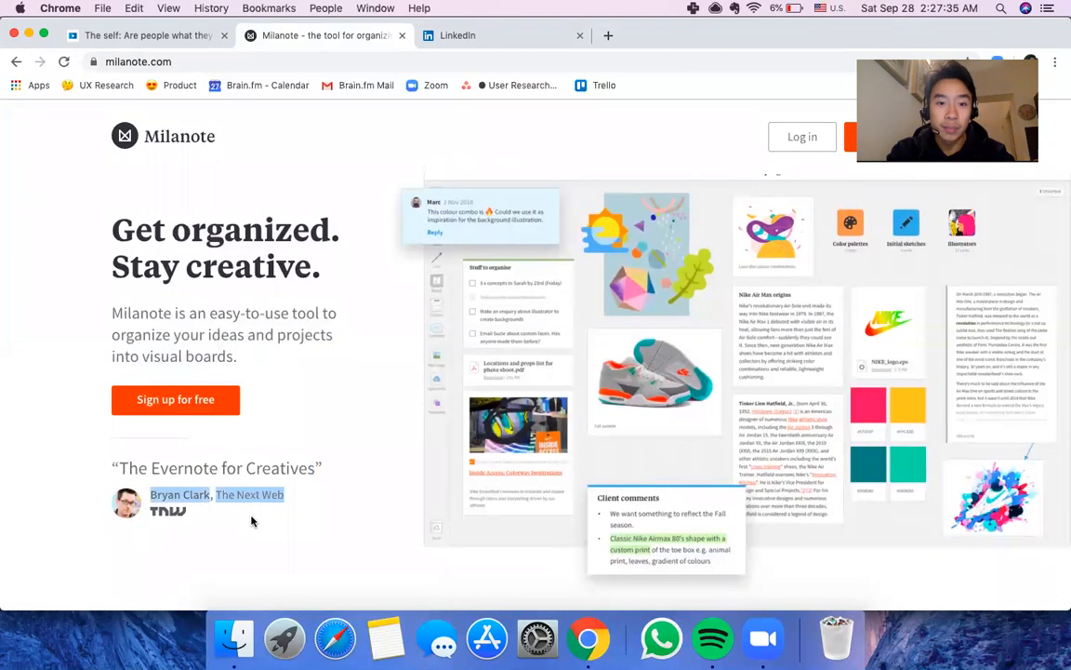
{"action": "left_click", "coordinate": [253, 462]}
{"action": "scroll", "coordinate": [251, 465], "scroll_direction": "up", "scroll_amount": 2}
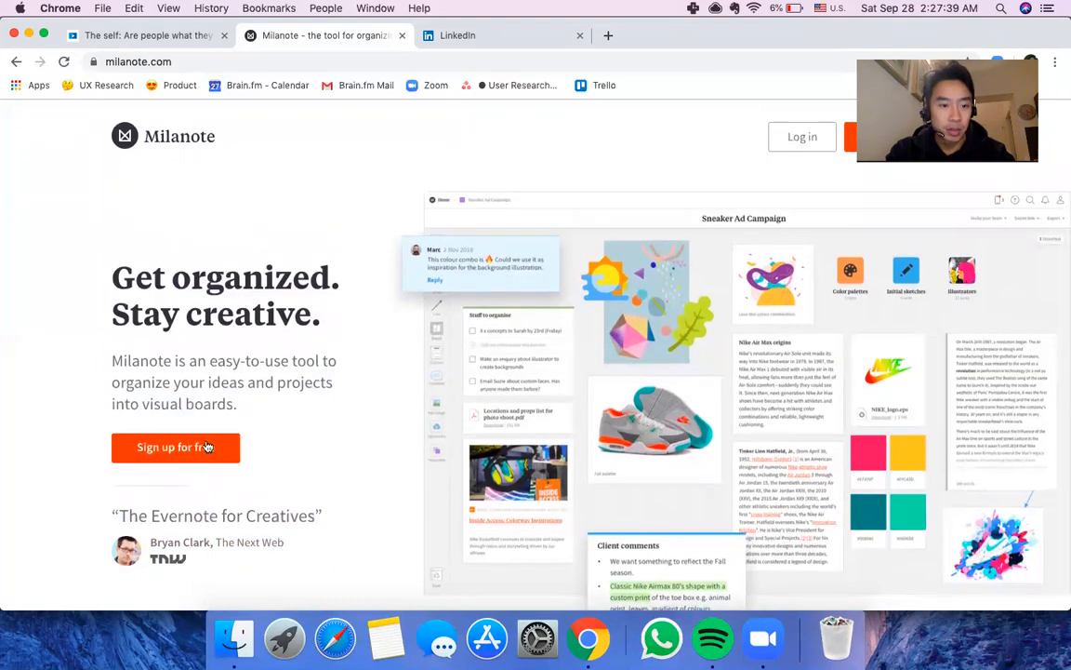
Step: Review the "Collect everything in one place" section, including its notes, file upload, web saving and phone features
{"action": "scroll", "coordinate": [203, 410], "scroll_direction": "down", "scroll_amount": 3}
{"action": "scroll", "coordinate": [203, 405], "scroll_direction": "down", "scroll_amount": 10}
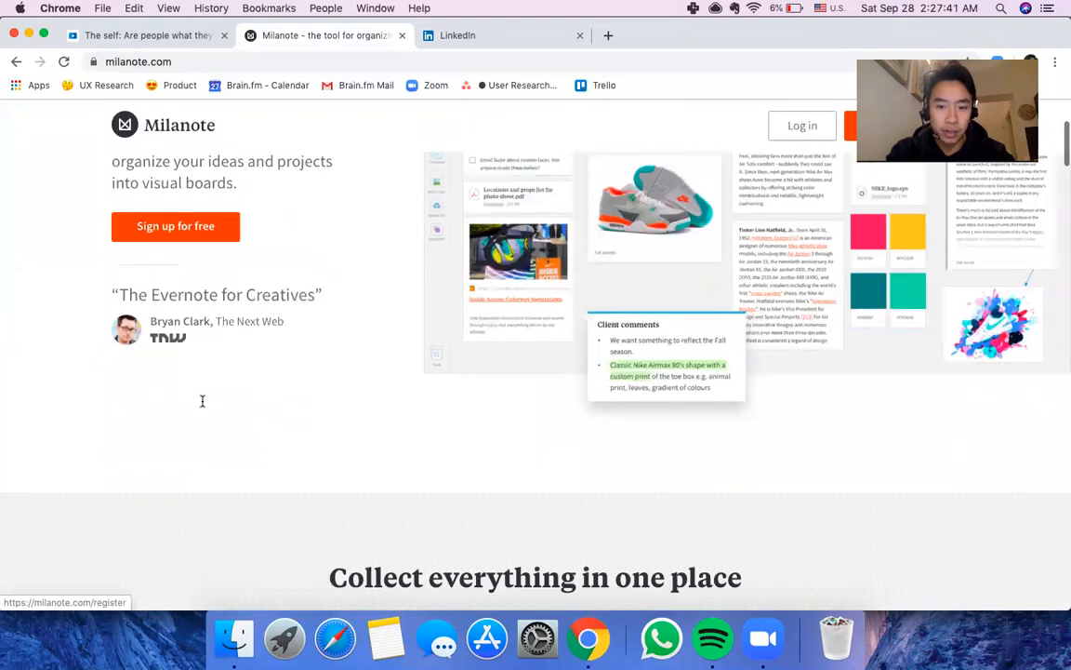
{"action": "scroll", "coordinate": [203, 407], "scroll_direction": "up", "scroll_amount": 10}
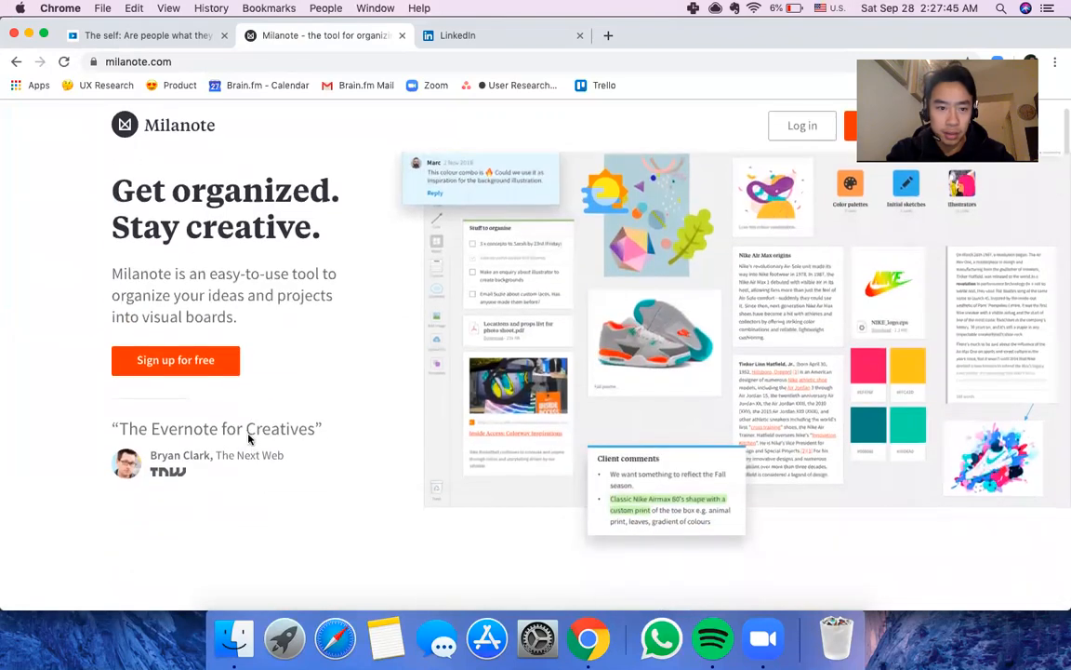
{"action": "scroll", "coordinate": [283, 516], "scroll_direction": "down", "scroll_amount": 7}
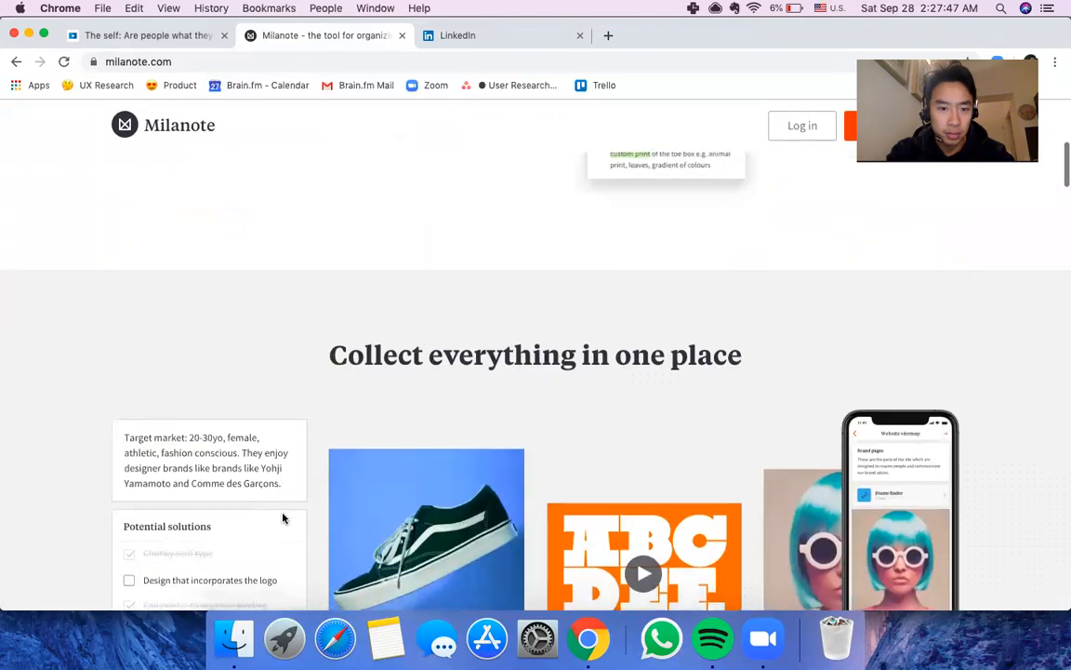
{"action": "scroll", "coordinate": [283, 518], "scroll_direction": "down", "scroll_amount": 3}
{"action": "scroll", "coordinate": [282, 518], "scroll_direction": "up", "scroll_amount": 1}
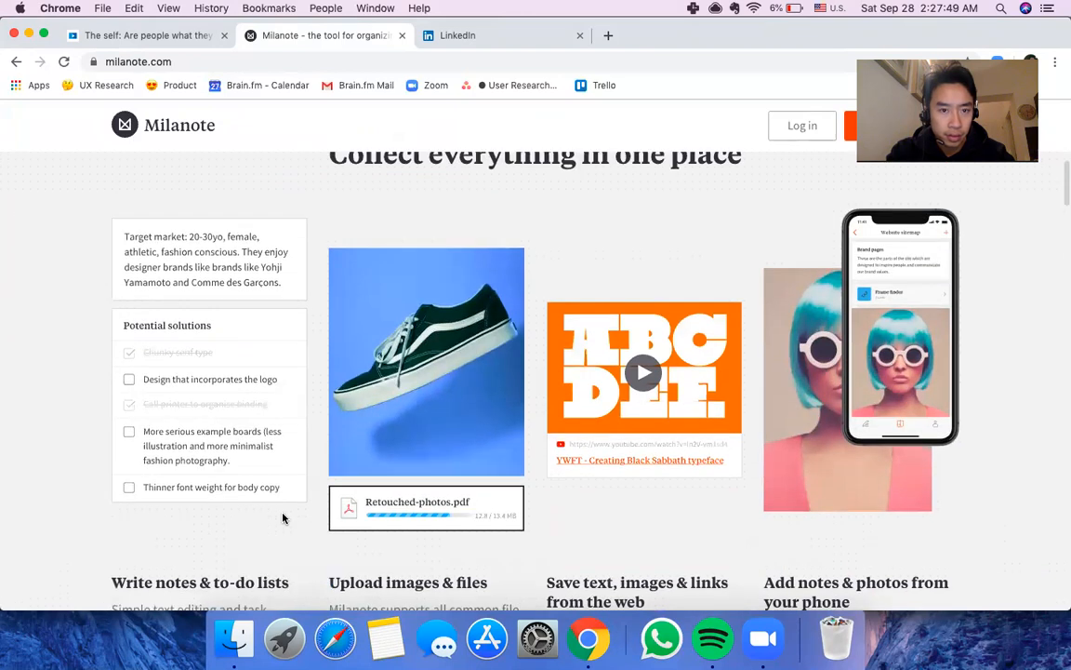
{"action": "scroll", "coordinate": [283, 518], "scroll_direction": "up", "scroll_amount": 1}
{"action": "scroll", "coordinate": [283, 518], "scroll_direction": "down", "scroll_amount": 3}
{"action": "scroll", "coordinate": [282, 518], "scroll_direction": "up", "scroll_amount": 1}
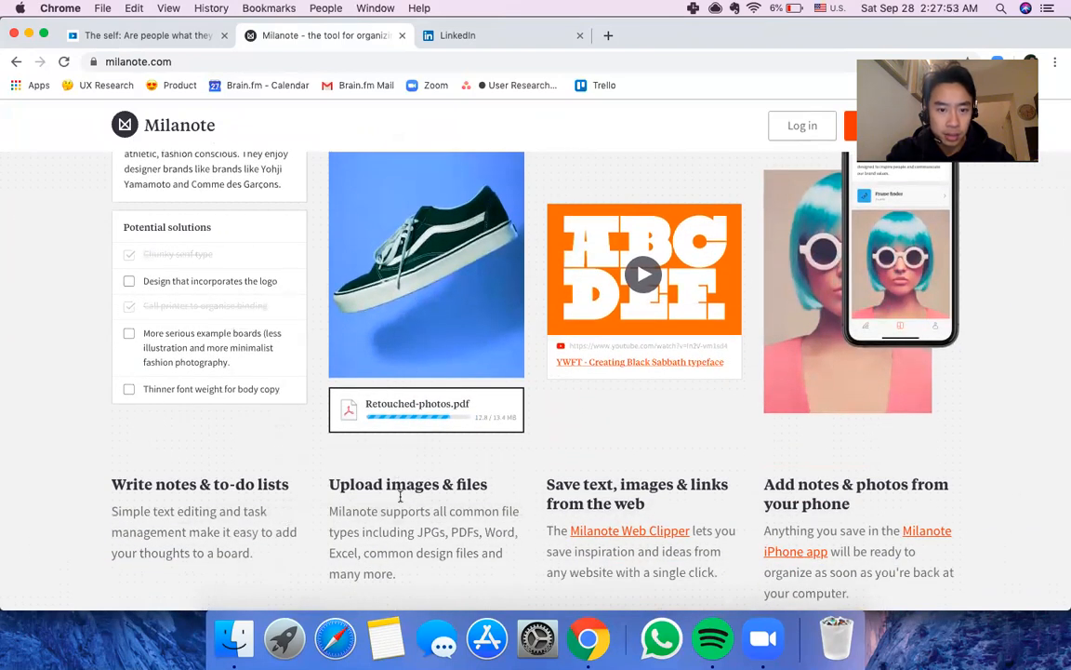
{"action": "scroll", "coordinate": [421, 439], "scroll_direction": "up", "scroll_amount": 1}
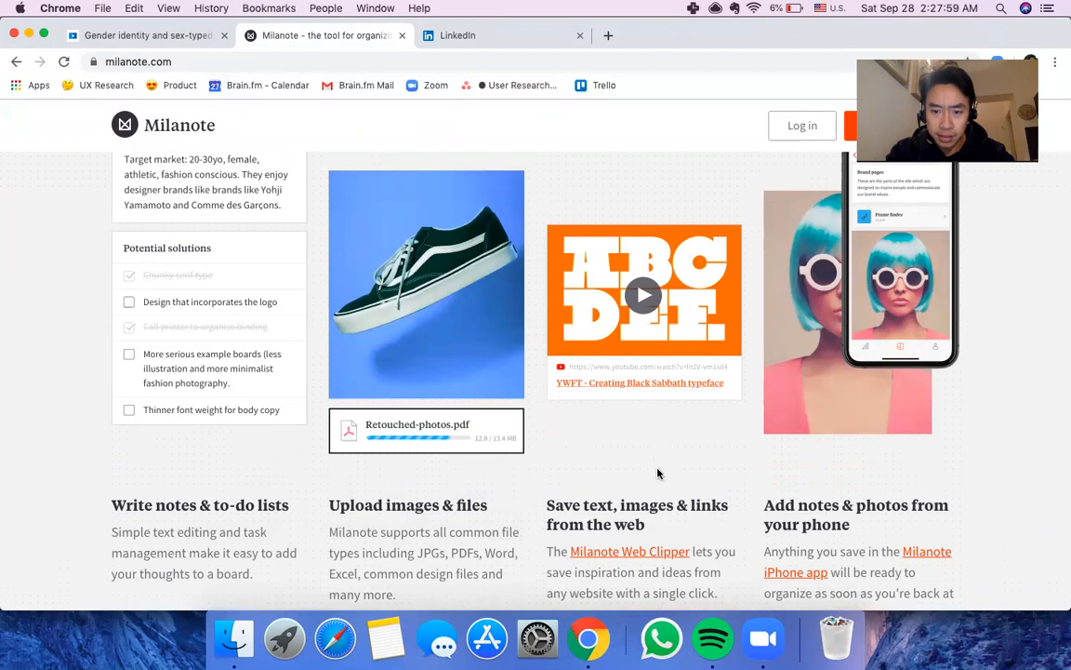
Step: Examine the "Organize visually" section and its Vico Magistretti research sample board with notes, images and to-do list
{"action": "scroll", "coordinate": [811, 412], "scroll_direction": "down", "scroll_amount": 10}
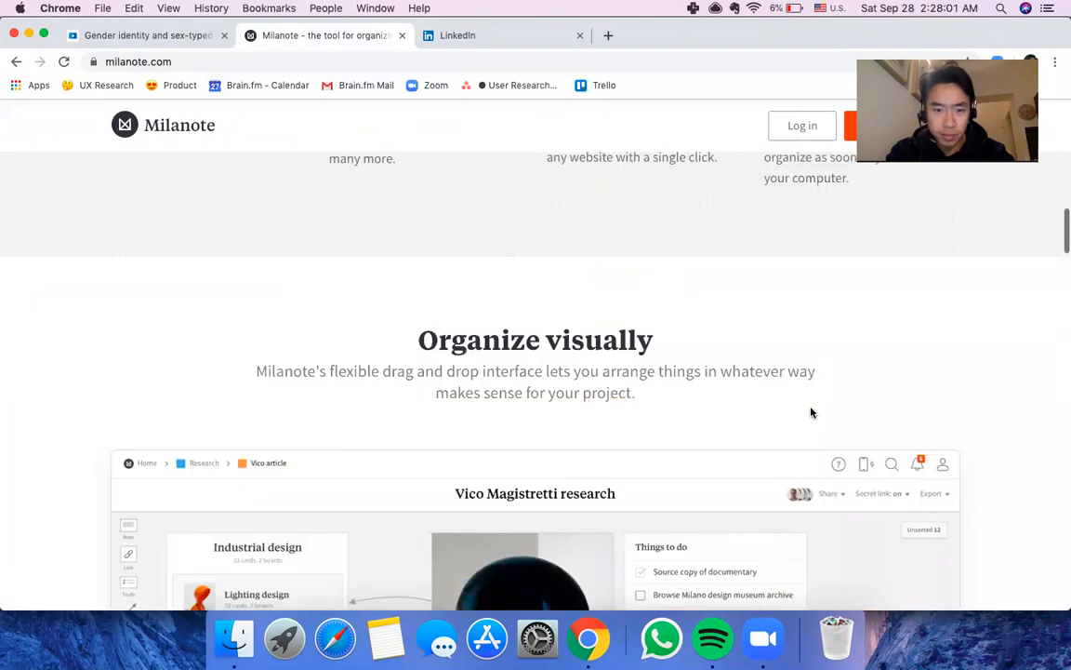
{"action": "scroll", "coordinate": [811, 412], "scroll_direction": "down", "scroll_amount": 3}
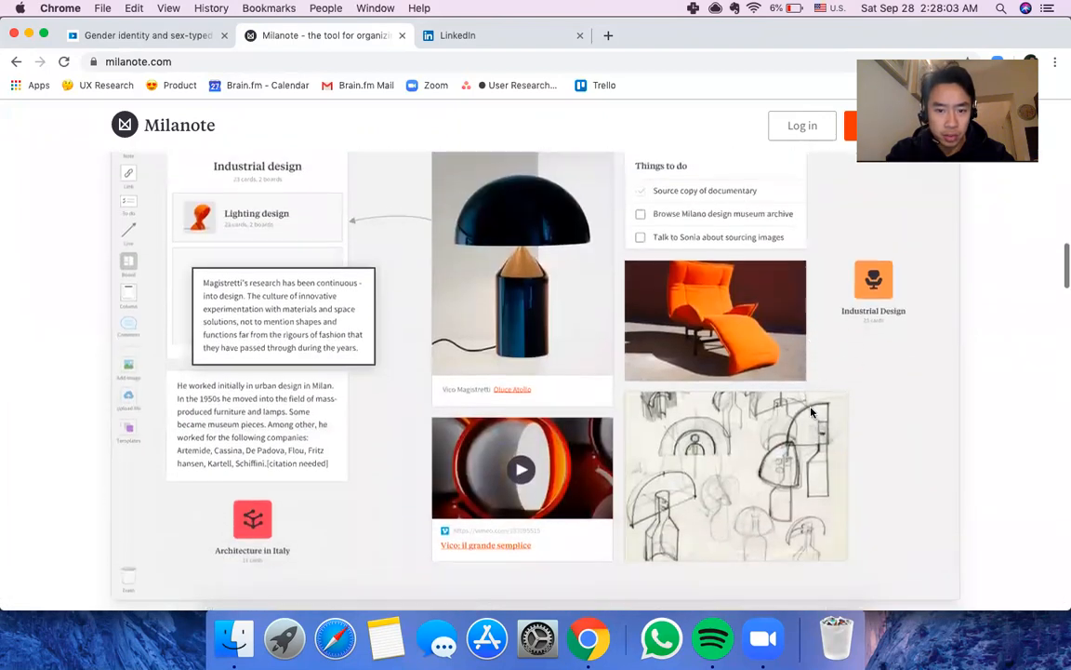
{"action": "scroll", "coordinate": [811, 412], "scroll_direction": "up", "scroll_amount": 4}
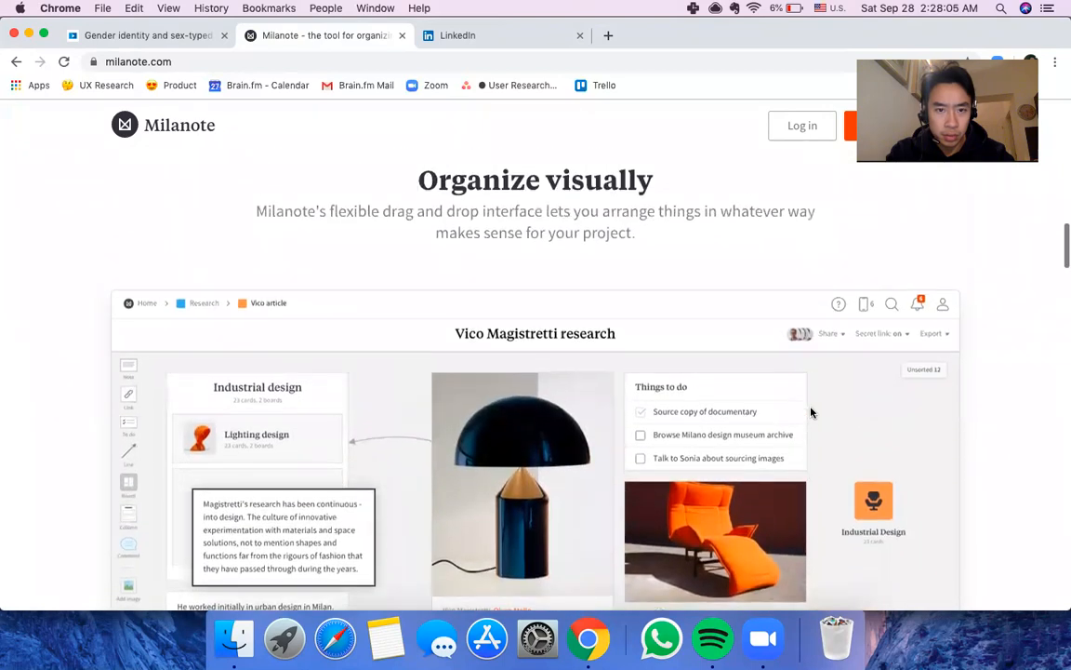
{"action": "scroll", "coordinate": [461, 352], "scroll_direction": "down", "scroll_amount": 4}
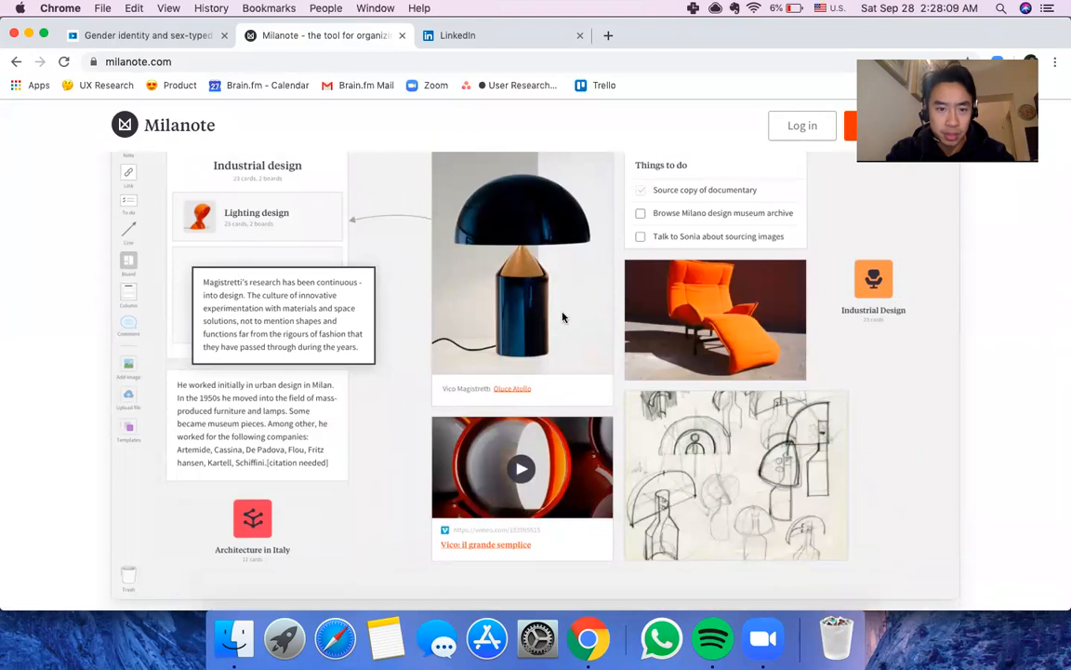
{"action": "scroll", "coordinate": [562, 317], "scroll_direction": "up", "scroll_amount": 2}
{"action": "scroll", "coordinate": [562, 316], "scroll_direction": "down", "scroll_amount": 3}
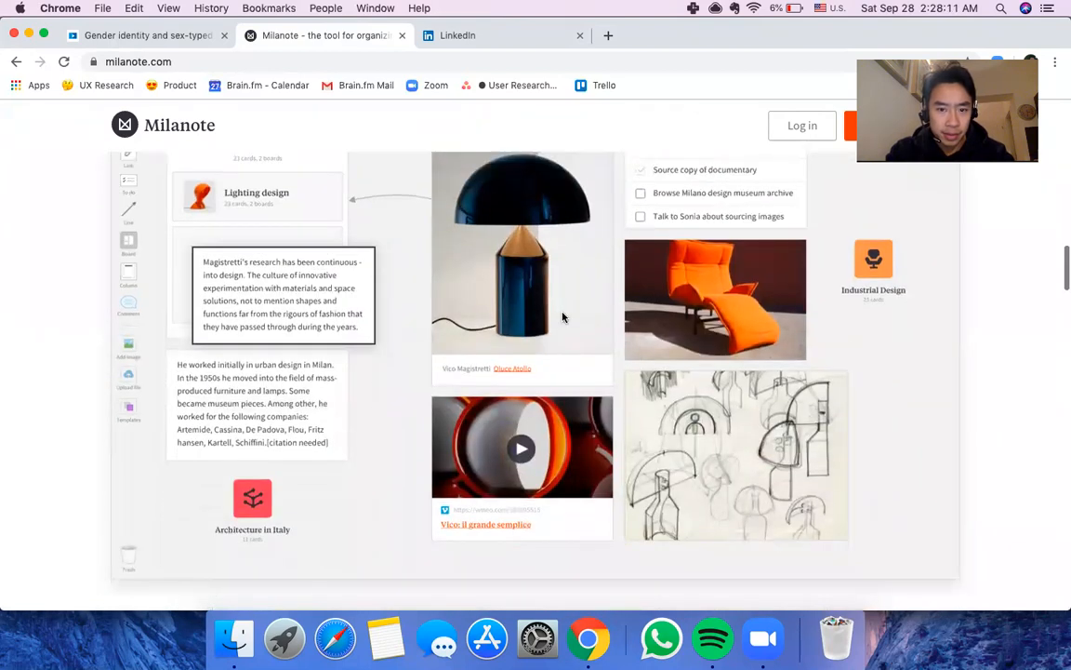
{"action": "scroll", "coordinate": [562, 316], "scroll_direction": "up", "scroll_amount": 3}
{"action": "scroll", "coordinate": [474, 383], "scroll_direction": "down", "scroll_amount": 3}
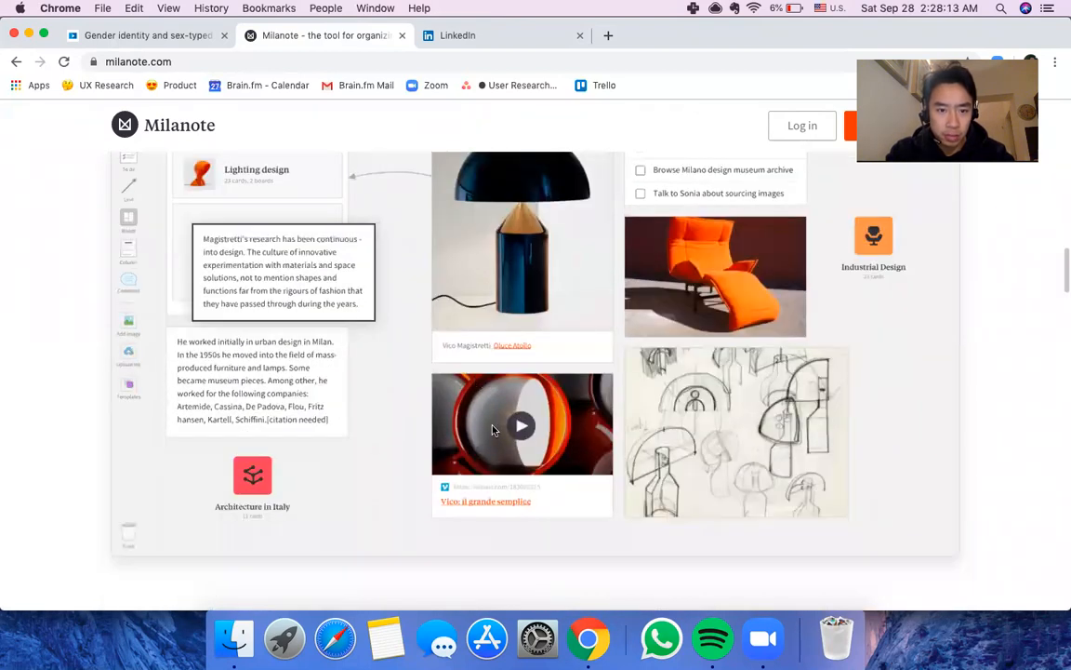
{"action": "scroll", "coordinate": [498, 428], "scroll_direction": "up", "scroll_amount": 1}
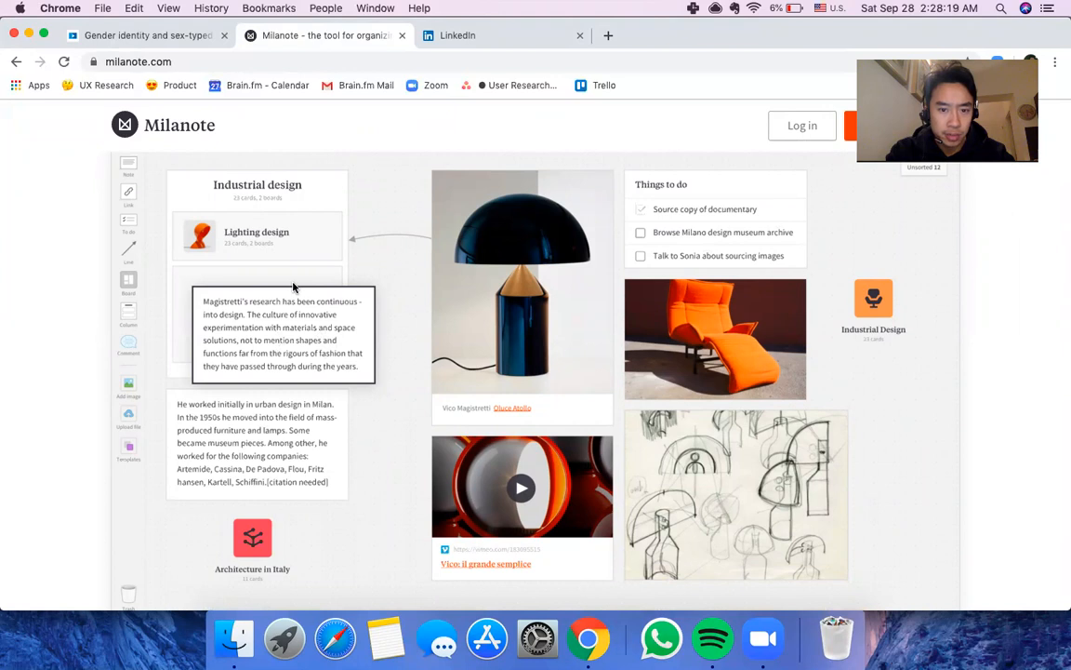
{"action": "scroll", "coordinate": [510, 406], "scroll_direction": "down", "scroll_amount": 5}
{"action": "scroll", "coordinate": [593, 249], "scroll_direction": "up", "scroll_amount": 5}
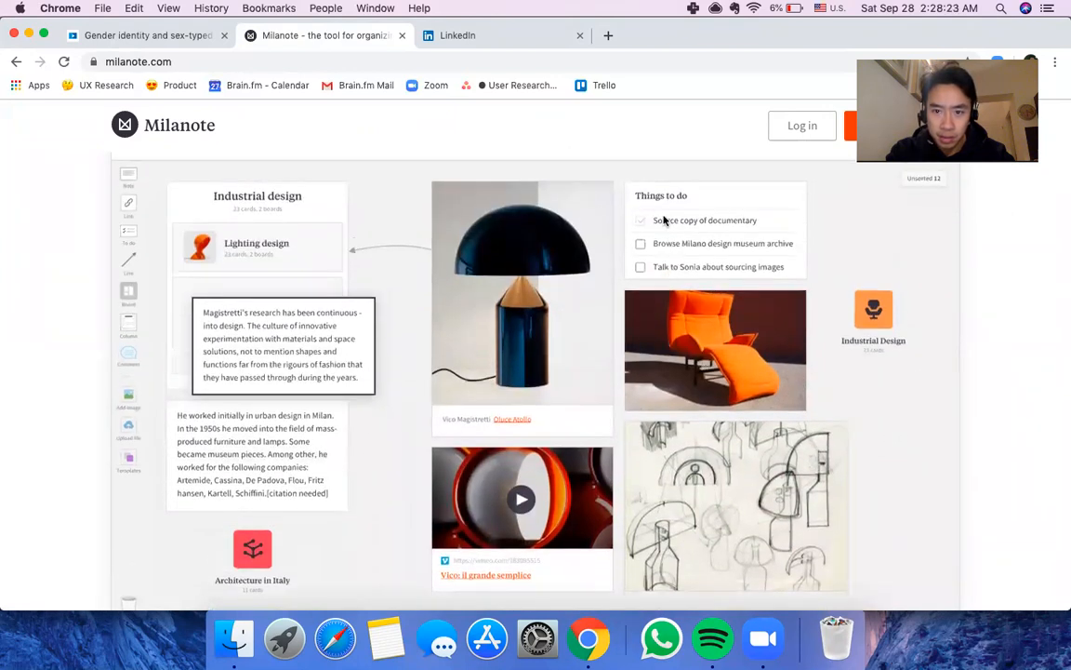
{"action": "scroll", "coordinate": [737, 414], "scroll_direction": "down", "scroll_amount": 2}
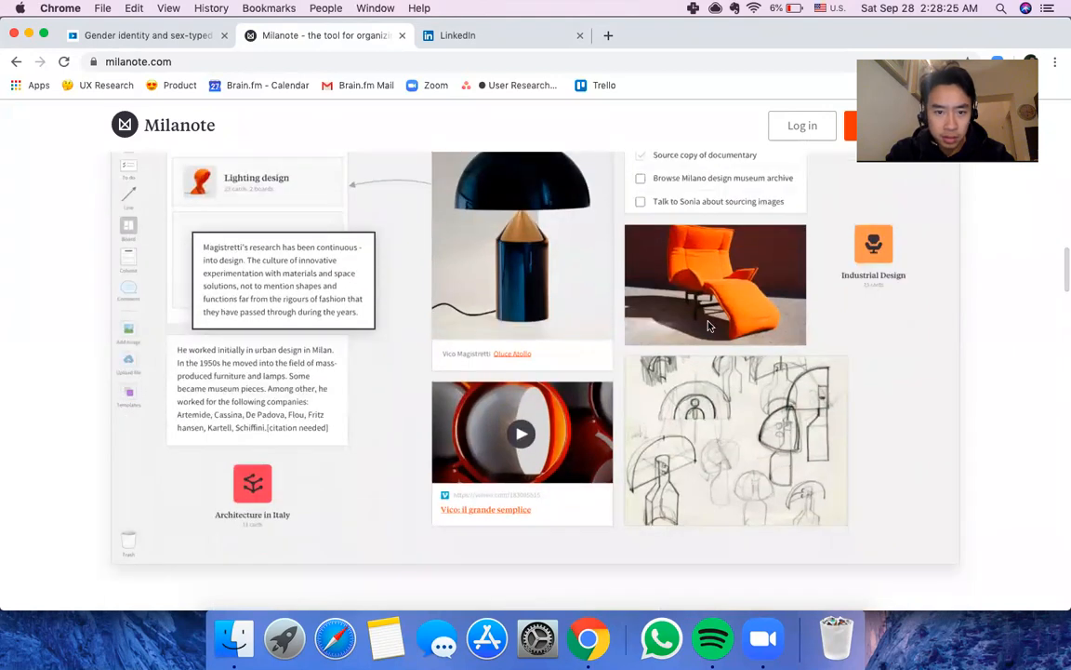
{"action": "scroll", "coordinate": [411, 433], "scroll_direction": "up", "scroll_amount": 1}
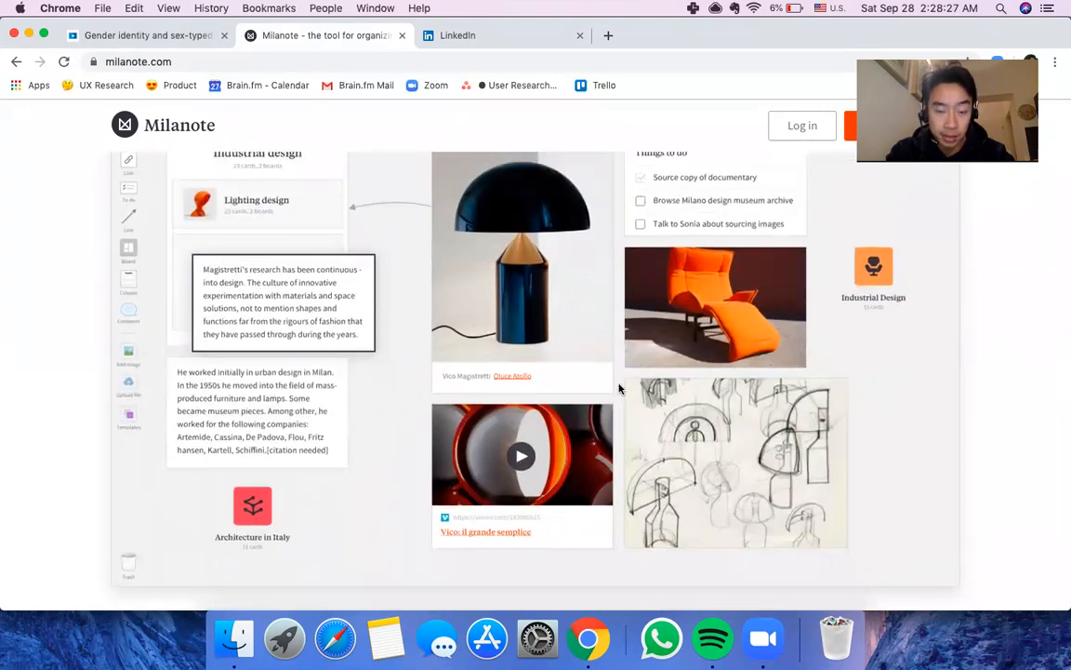
{"action": "scroll", "coordinate": [411, 382], "scroll_direction": "up", "scroll_amount": 2}
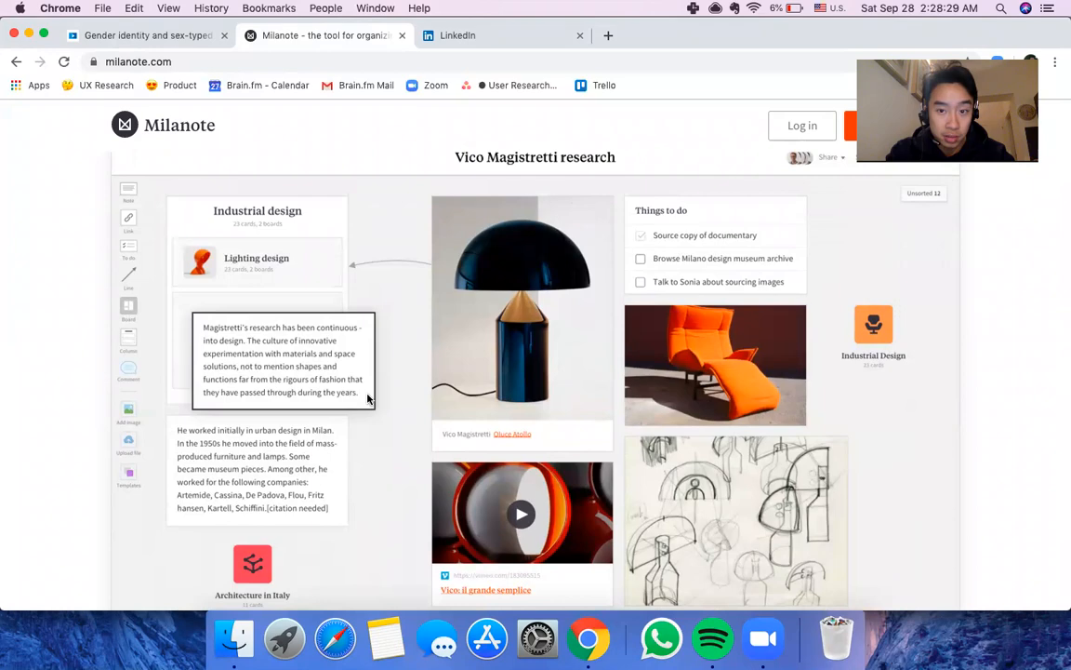
Step: Re-read the "Write notes & to-do lists" text and compare it with the sample to-do card and neighbouring feature columns
{"action": "scroll", "coordinate": [503, 318], "scroll_direction": "down", "scroll_amount": 10}
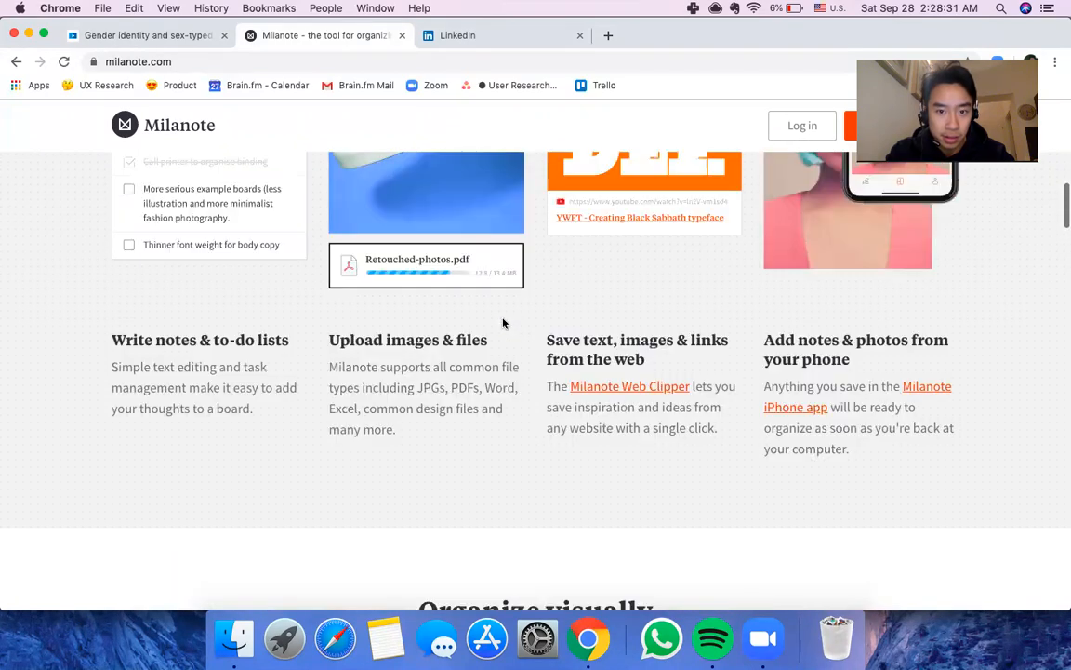
{"action": "scroll", "coordinate": [502, 323], "scroll_direction": "up", "scroll_amount": 1}
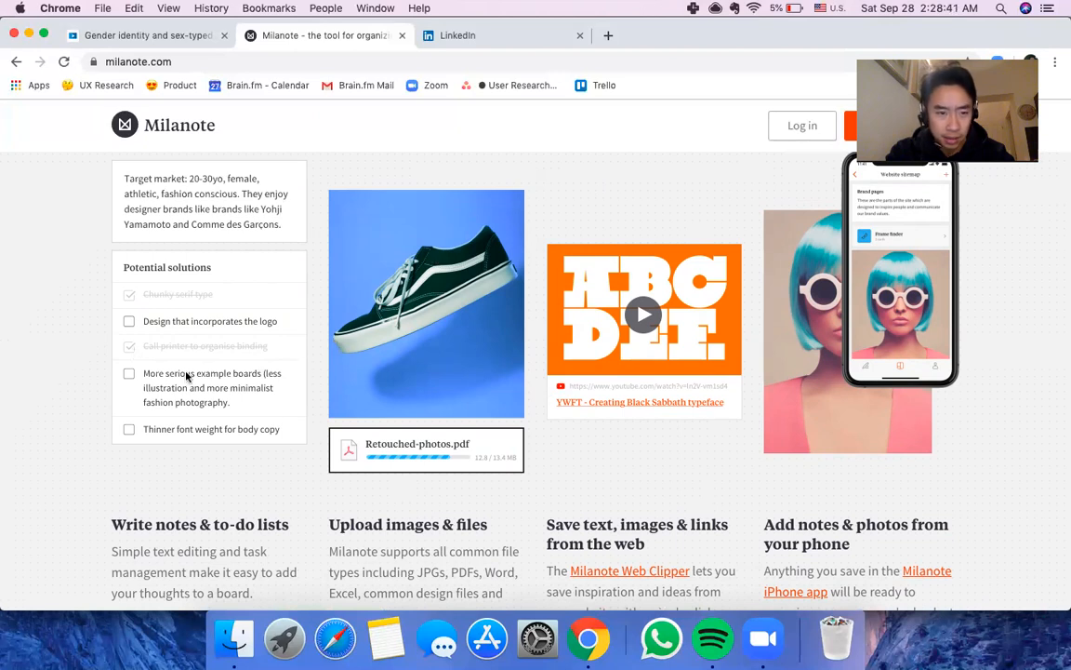
{"action": "scroll", "coordinate": [199, 383], "scroll_direction": "down", "scroll_amount": 1}
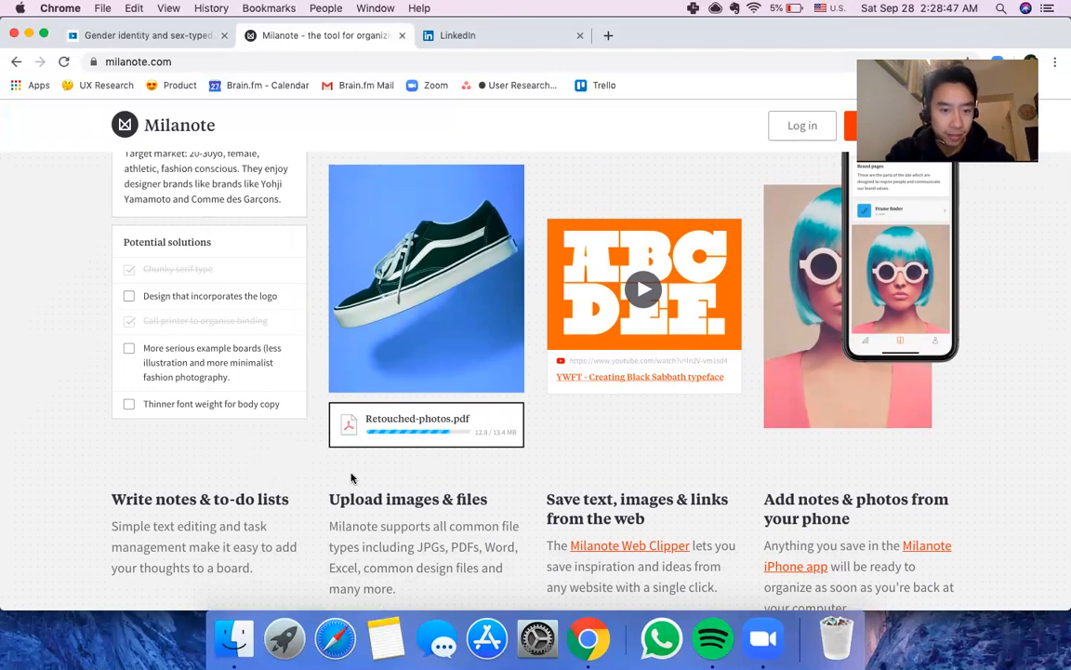
{"action": "scroll", "coordinate": [352, 478], "scroll_direction": "down", "scroll_amount": 2}
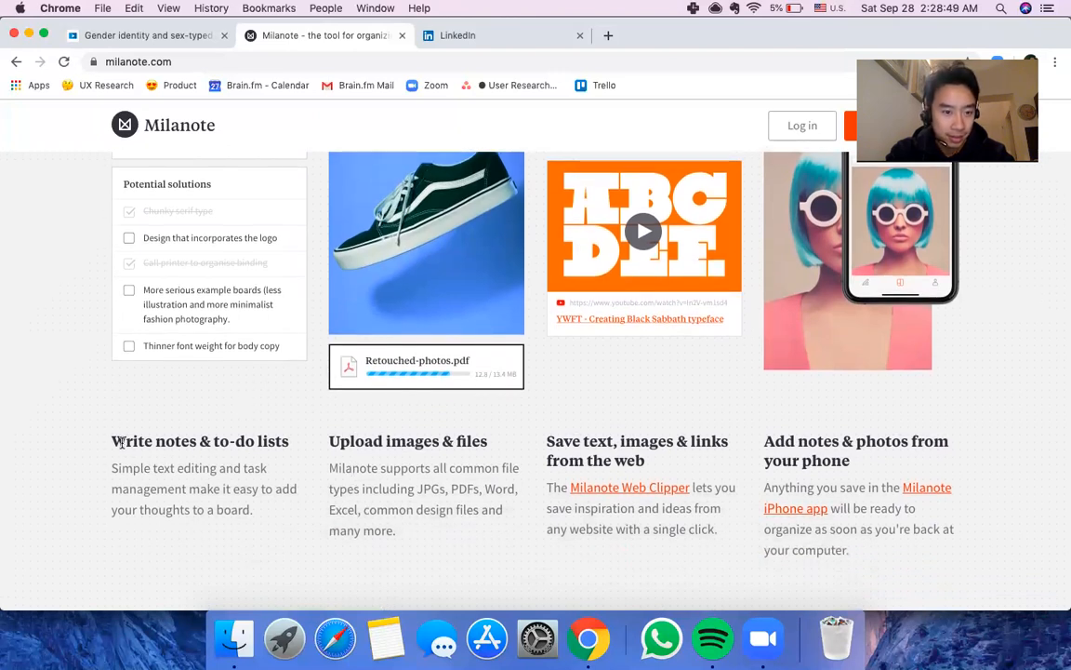
{"action": "left_click_drag", "start_coordinate": [262, 518], "coordinate": [109, 364]}
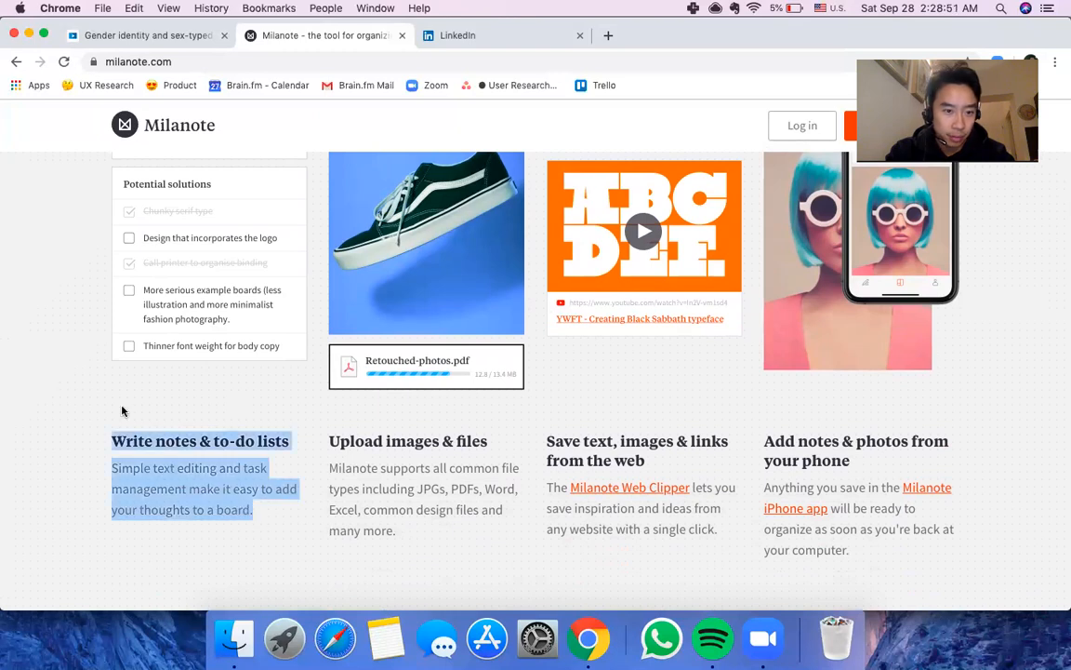
{"action": "scroll", "coordinate": [109, 364], "scroll_direction": "up", "scroll_amount": 2}
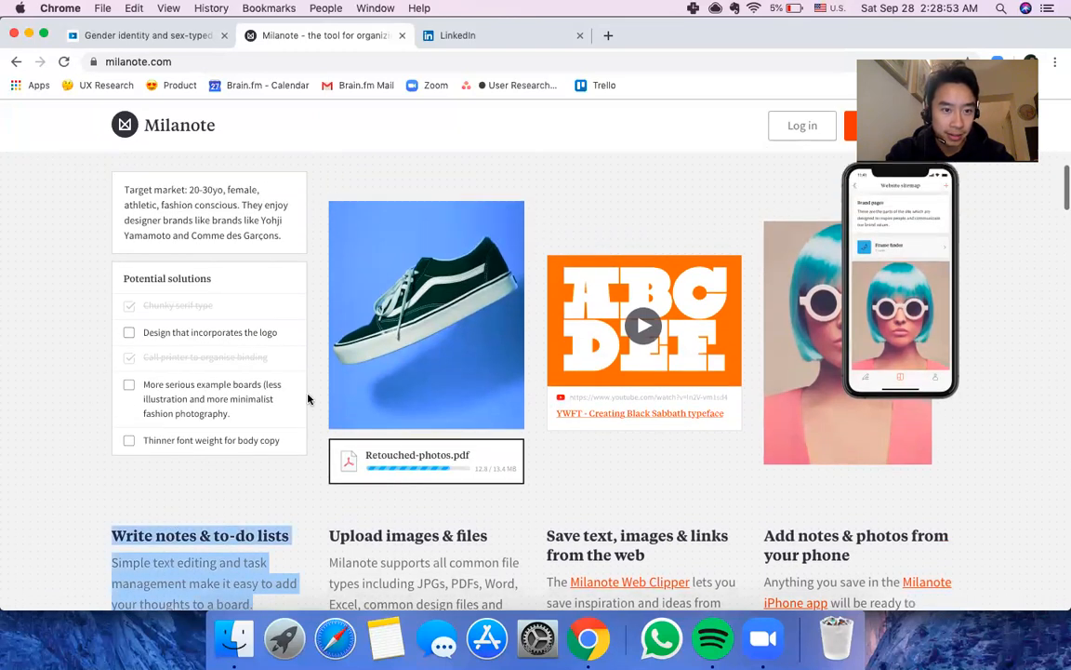
{"action": "scroll", "coordinate": [416, 295], "scroll_direction": "down", "scroll_amount": 3}
{"action": "scroll", "coordinate": [526, 451], "scroll_direction": "up", "scroll_amount": 1}
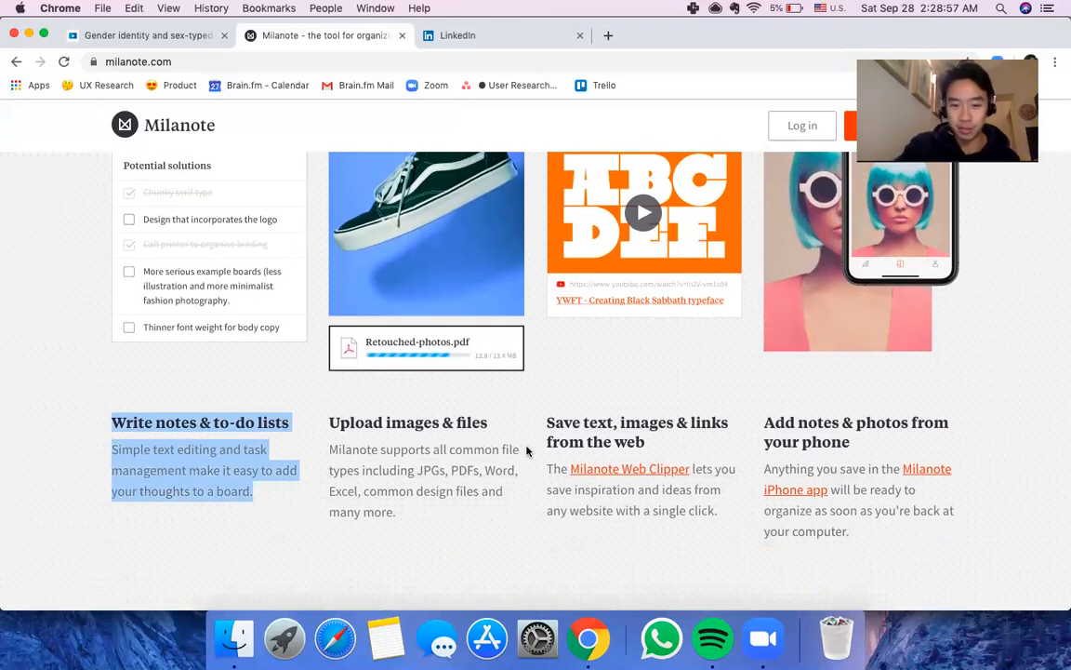
Step: Re-examine the "Organize visually" heading, its drag and drop description and the Vico Magistretti research board
{"action": "scroll", "coordinate": [526, 451], "scroll_direction": "down", "scroll_amount": 6}
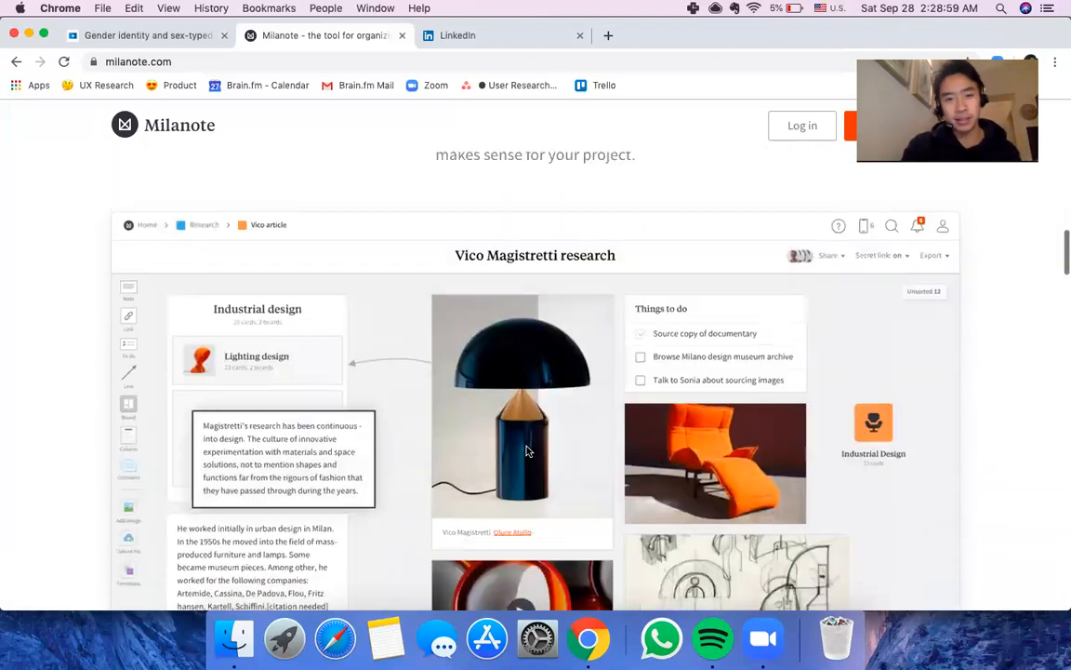
{"action": "scroll", "coordinate": [526, 451], "scroll_direction": "down", "scroll_amount": 2}
{"action": "scroll", "coordinate": [526, 451], "scroll_direction": "up", "scroll_amount": 1}
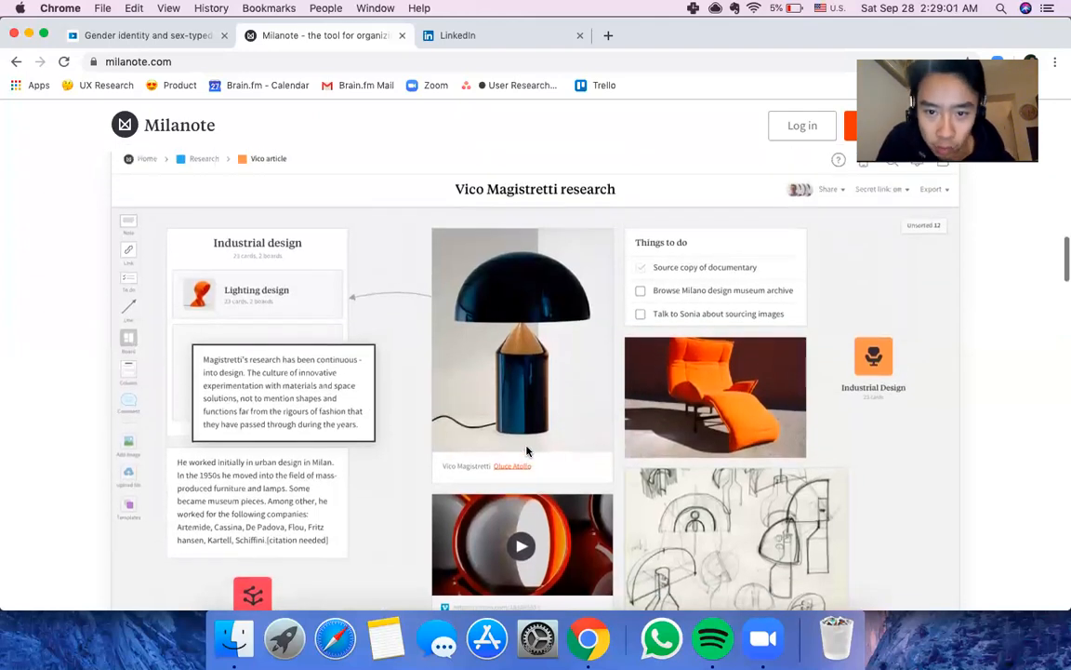
{"action": "scroll", "coordinate": [527, 451], "scroll_direction": "up", "scroll_amount": 1}
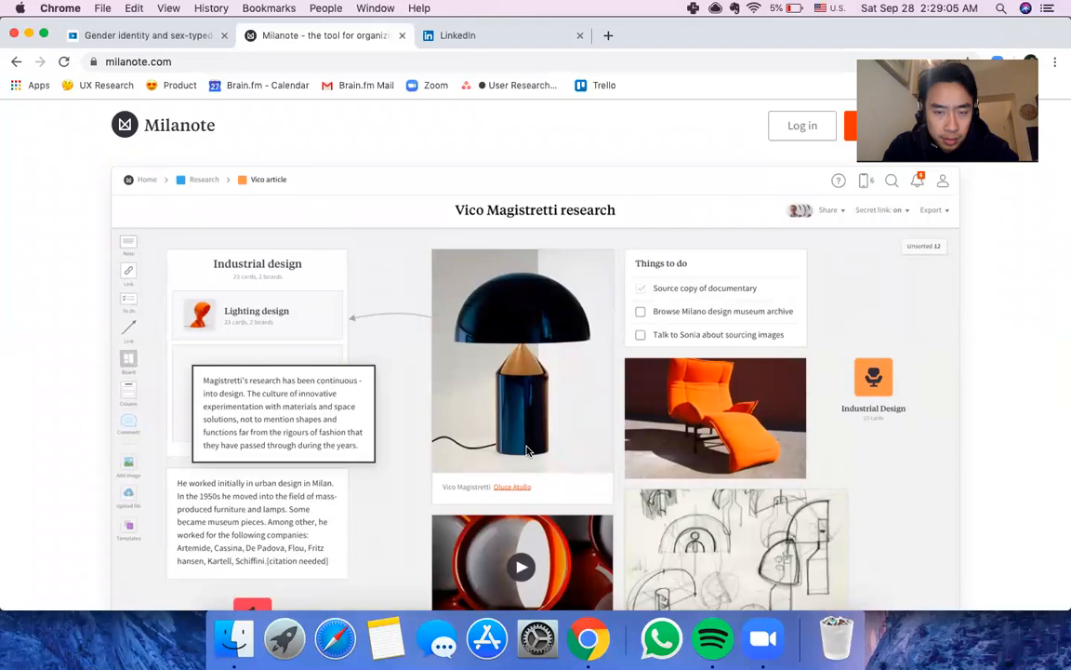
{"action": "scroll", "coordinate": [526, 451], "scroll_direction": "up", "scroll_amount": 5}
{"action": "scroll", "coordinate": [527, 452], "scroll_direction": "down", "scroll_amount": 3}
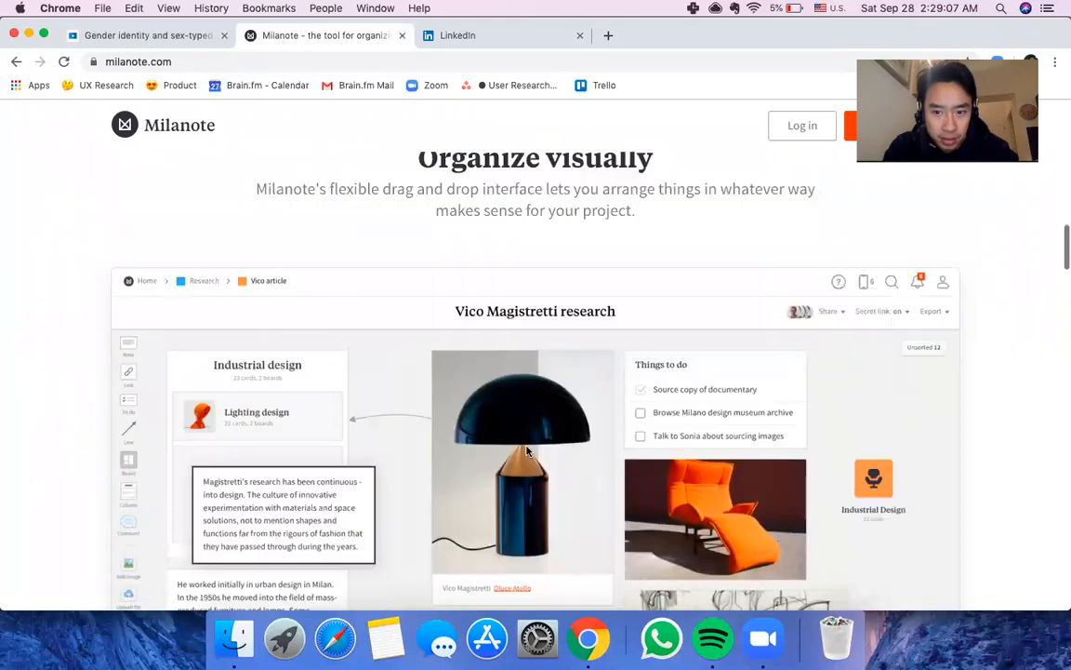
Step: Review the "Share with your team" section, including its "Edit together in real-time" and "Share the result" features
{"action": "scroll", "coordinate": [527, 451], "scroll_direction": "down", "scroll_amount": 5}
{"action": "scroll", "coordinate": [526, 445], "scroll_direction": "up", "scroll_amount": 1}
{"action": "scroll", "coordinate": [526, 444], "scroll_direction": "down", "scroll_amount": 4}
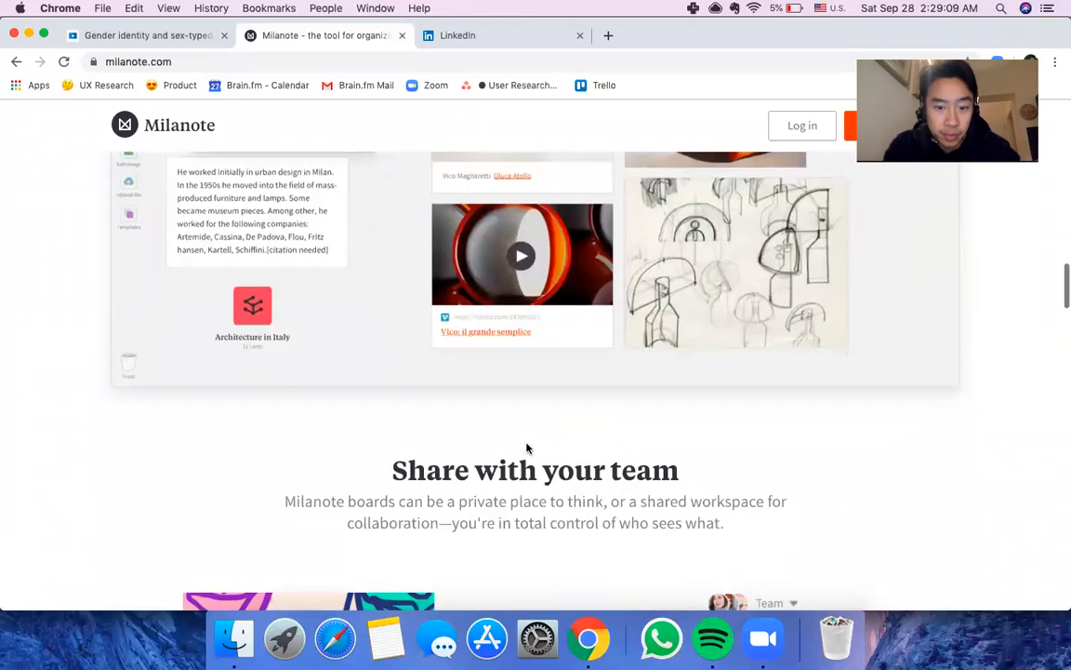
{"action": "scroll", "coordinate": [527, 448], "scroll_direction": "down", "scroll_amount": 2}
{"action": "scroll", "coordinate": [526, 448], "scroll_direction": "up", "scroll_amount": 1}
{"action": "scroll", "coordinate": [526, 449], "scroll_direction": "down", "scroll_amount": 4}
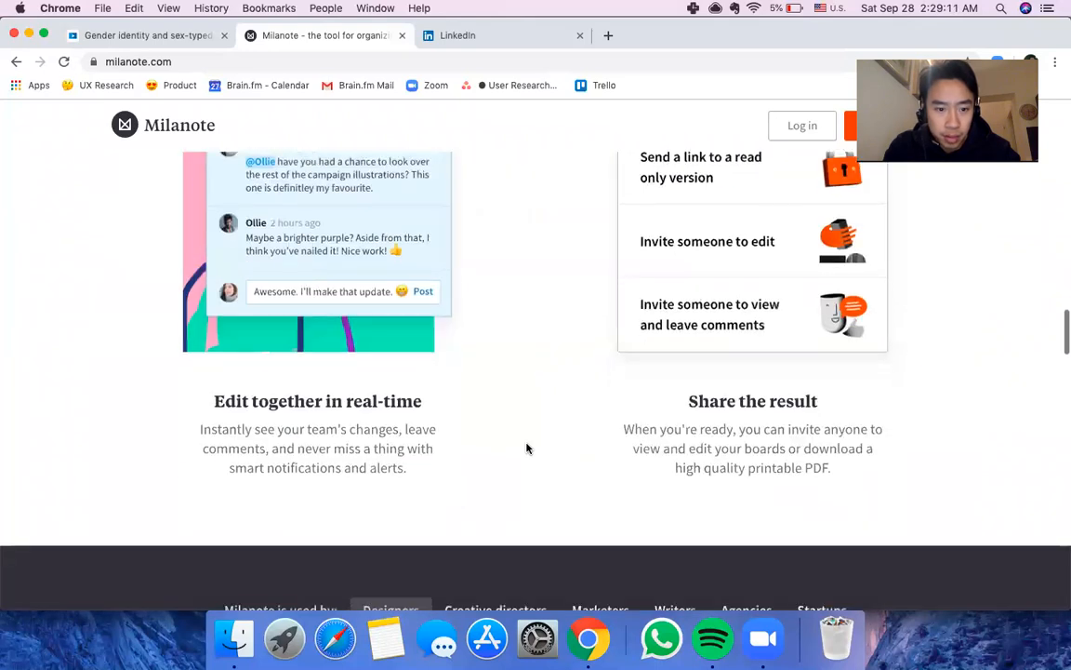
{"action": "scroll", "coordinate": [527, 448], "scroll_direction": "up", "scroll_amount": 2}
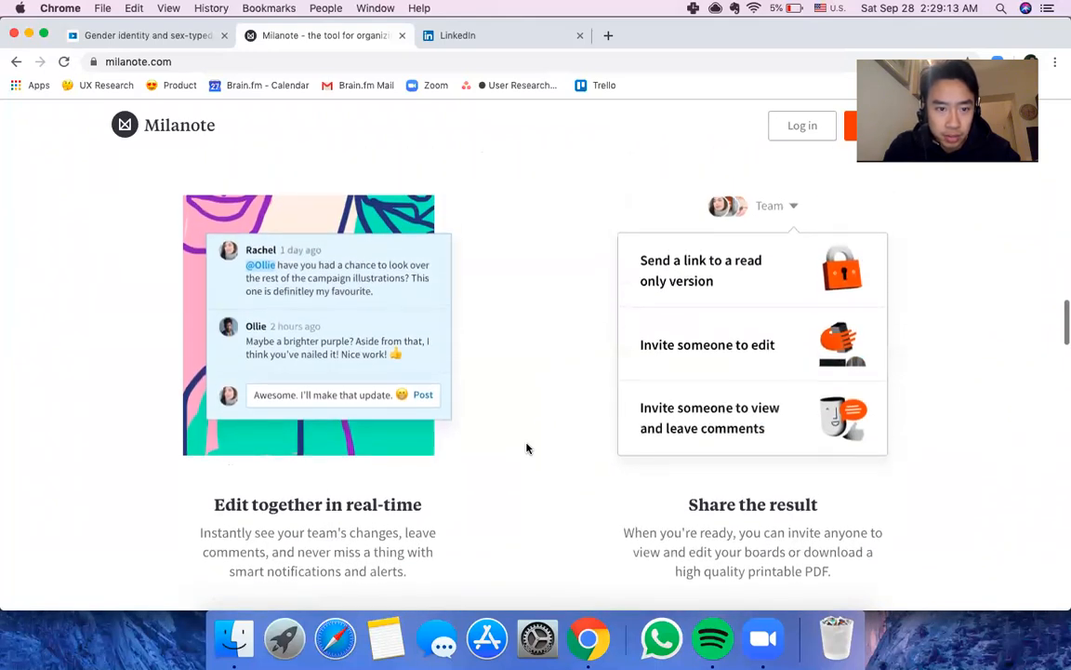
{"action": "scroll", "coordinate": [526, 448], "scroll_direction": "up", "scroll_amount": 2}
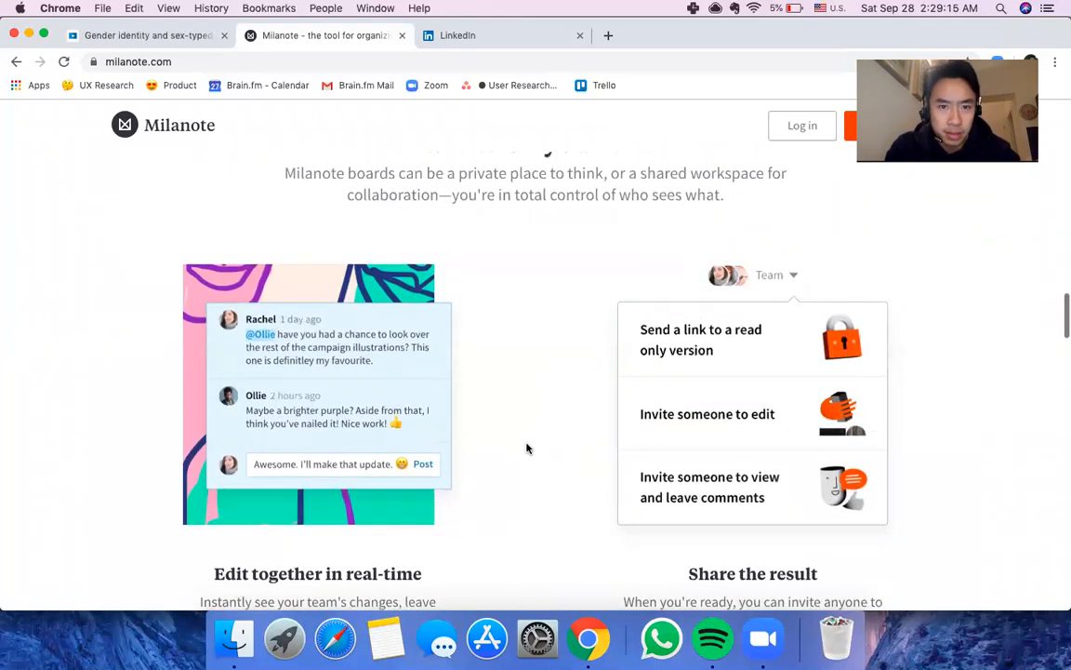
{"action": "scroll", "coordinate": [526, 448], "scroll_direction": "down", "scroll_amount": 3}
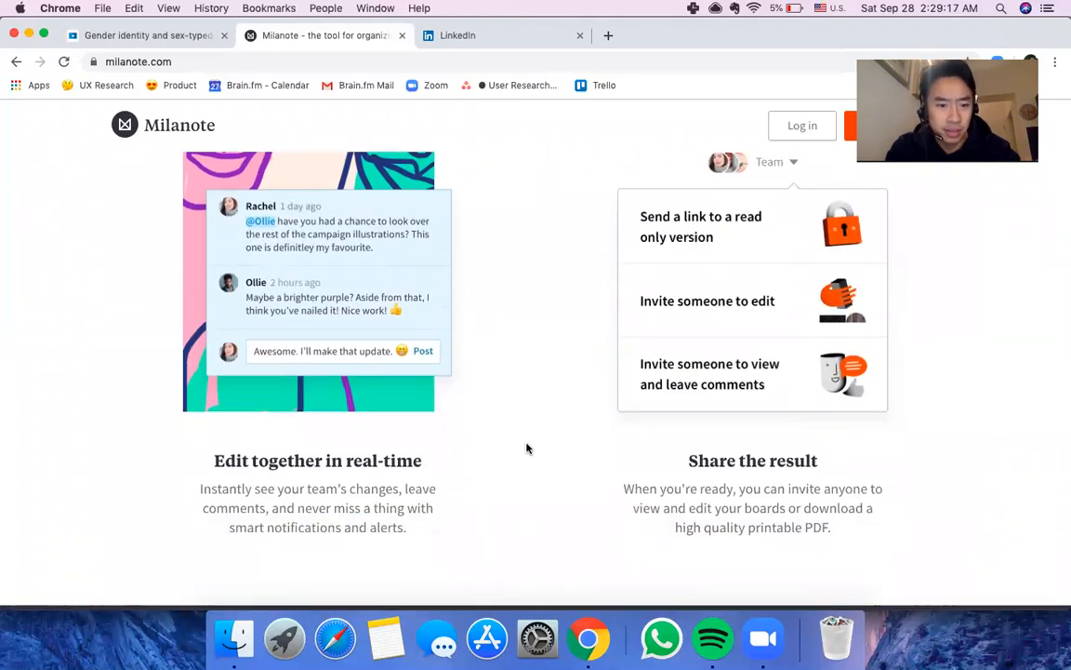
Step: Examine the "Designers use Milanote to organize their projects" headline, highlighting its opening words, and the Calendar App board below it
{"action": "scroll", "coordinate": [526, 448], "scroll_direction": "down", "scroll_amount": 8}
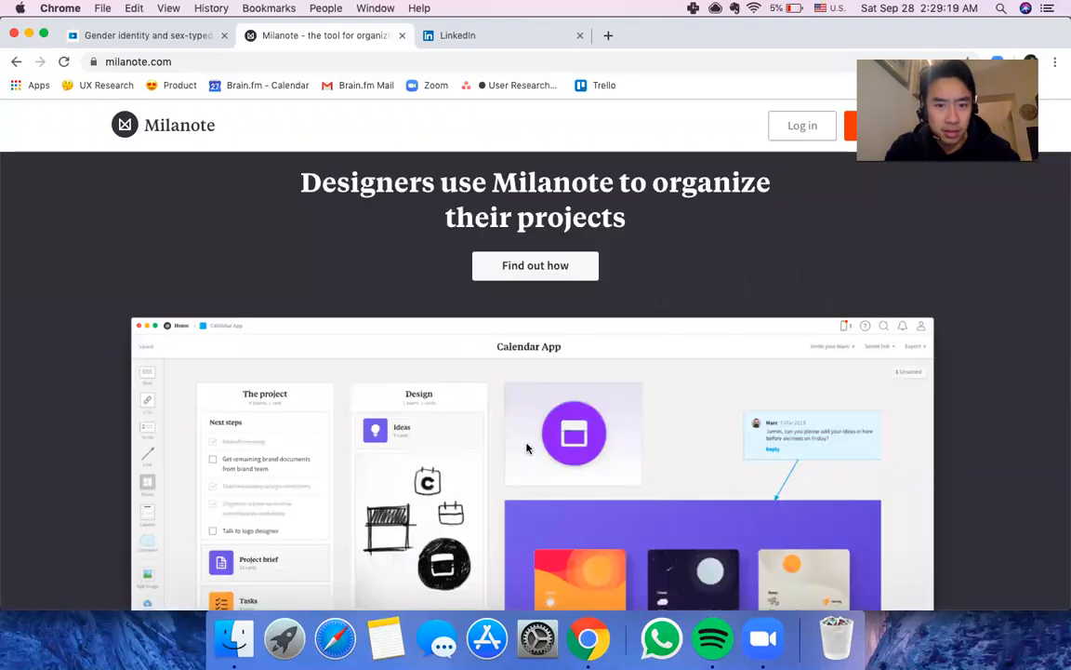
{"action": "left_click_drag", "start_coordinate": [298, 175], "coordinate": [610, 181]}
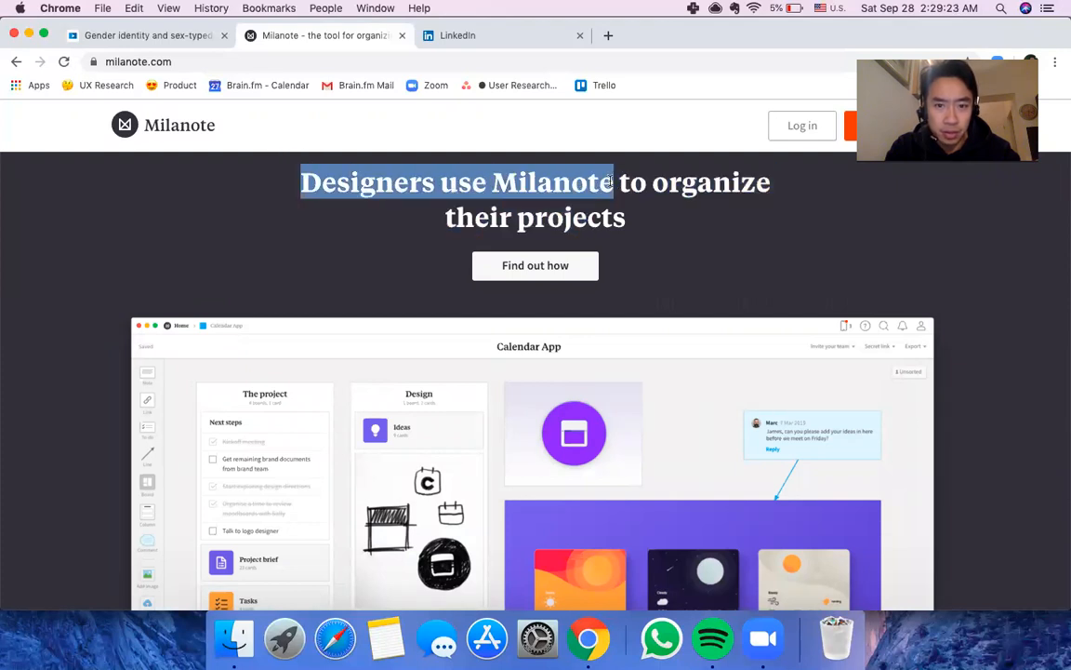
{"action": "left_click_drag", "start_coordinate": [616, 184], "coordinate": [325, 172]}
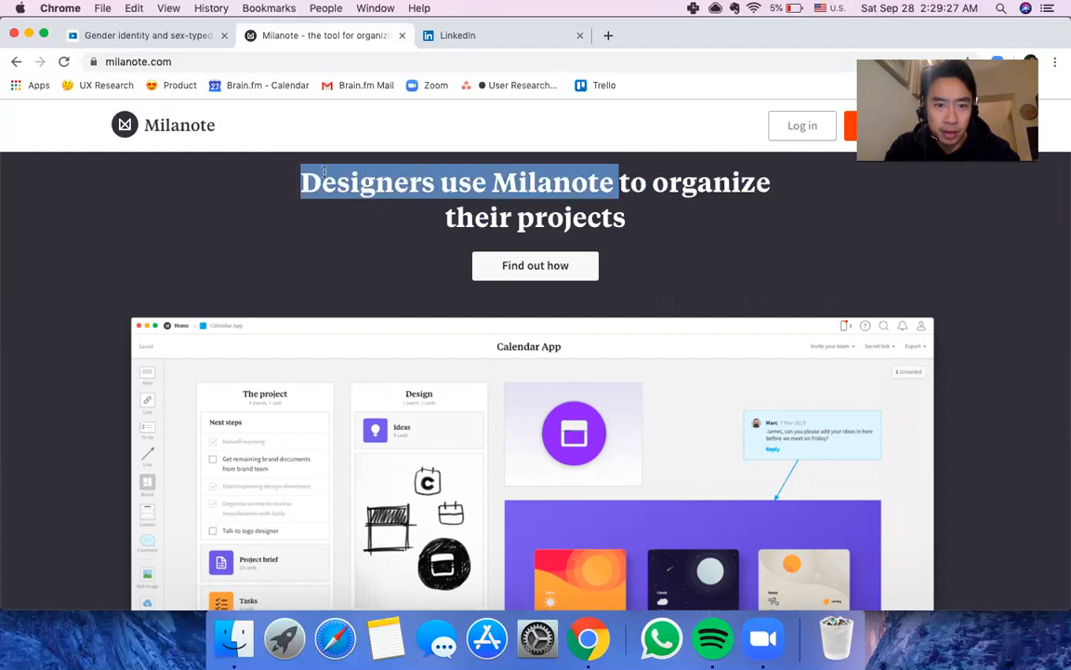
{"action": "scroll", "coordinate": [529, 239], "scroll_direction": "down", "scroll_amount": 1}
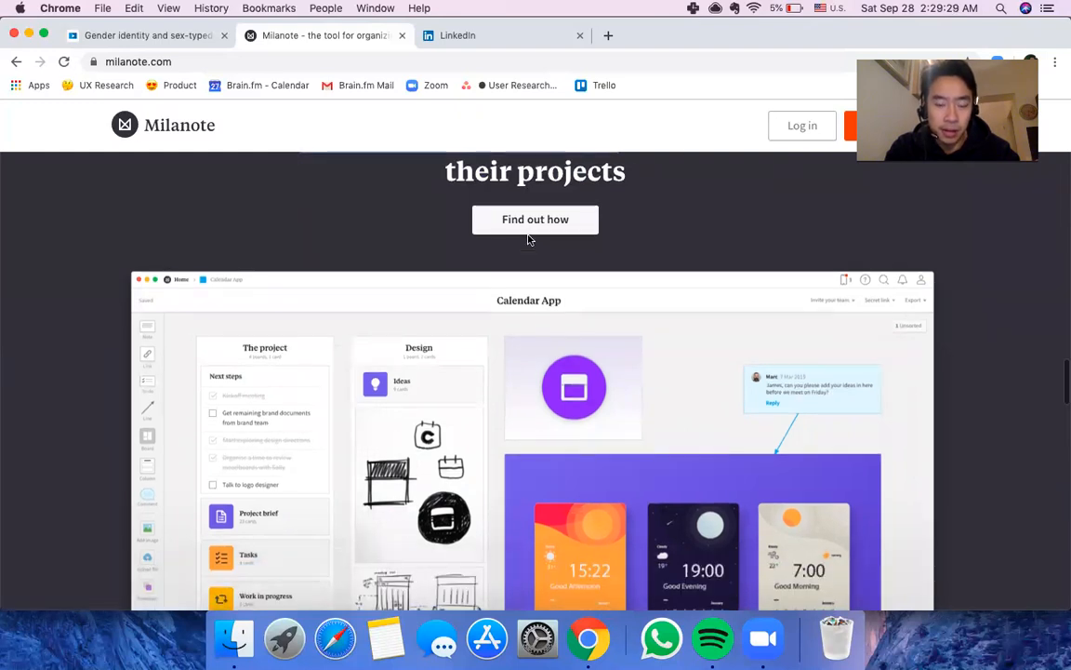
{"action": "scroll", "coordinate": [528, 240], "scroll_direction": "down", "scroll_amount": 3}
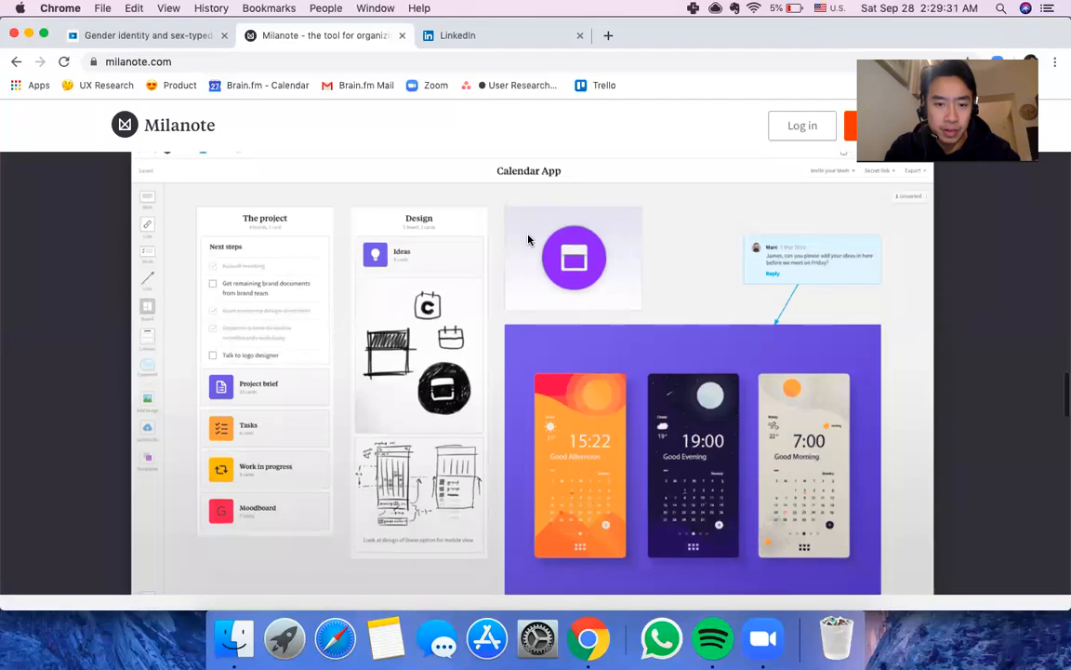
{"action": "scroll", "coordinate": [528, 240], "scroll_direction": "down", "scroll_amount": 1}
Step: Look back over the team sharing, content collection and visual organization sections above the designers section
{"action": "scroll", "coordinate": [528, 240], "scroll_direction": "up", "scroll_amount": 10}
{"action": "scroll", "coordinate": [529, 240], "scroll_direction": "up", "scroll_amount": 10}
{"action": "scroll", "coordinate": [528, 240], "scroll_direction": "down", "scroll_amount": 9}
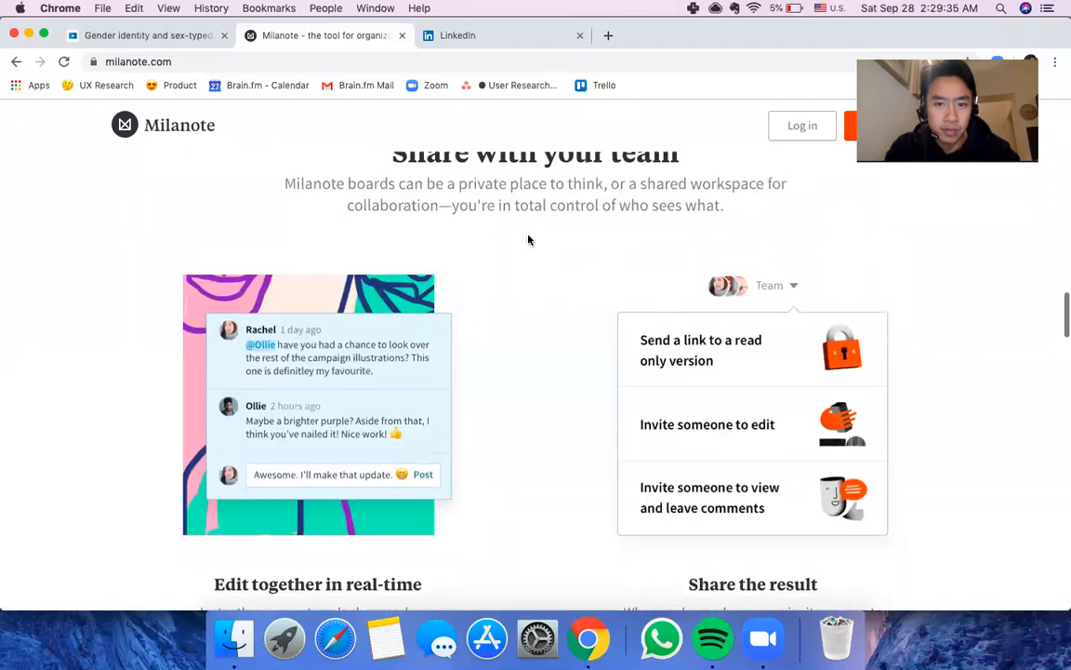
{"action": "scroll", "coordinate": [528, 240], "scroll_direction": "up", "scroll_amount": 15}
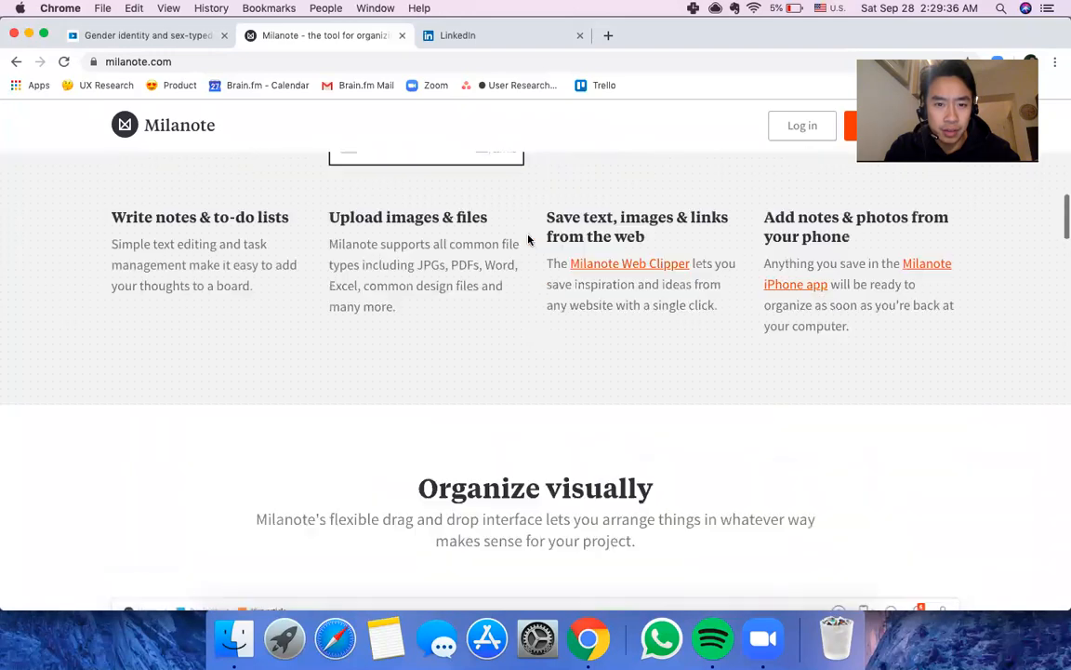
{"action": "scroll", "coordinate": [528, 240], "scroll_direction": "up", "scroll_amount": 5}
{"action": "scroll", "coordinate": [528, 240], "scroll_direction": "down", "scroll_amount": 9}
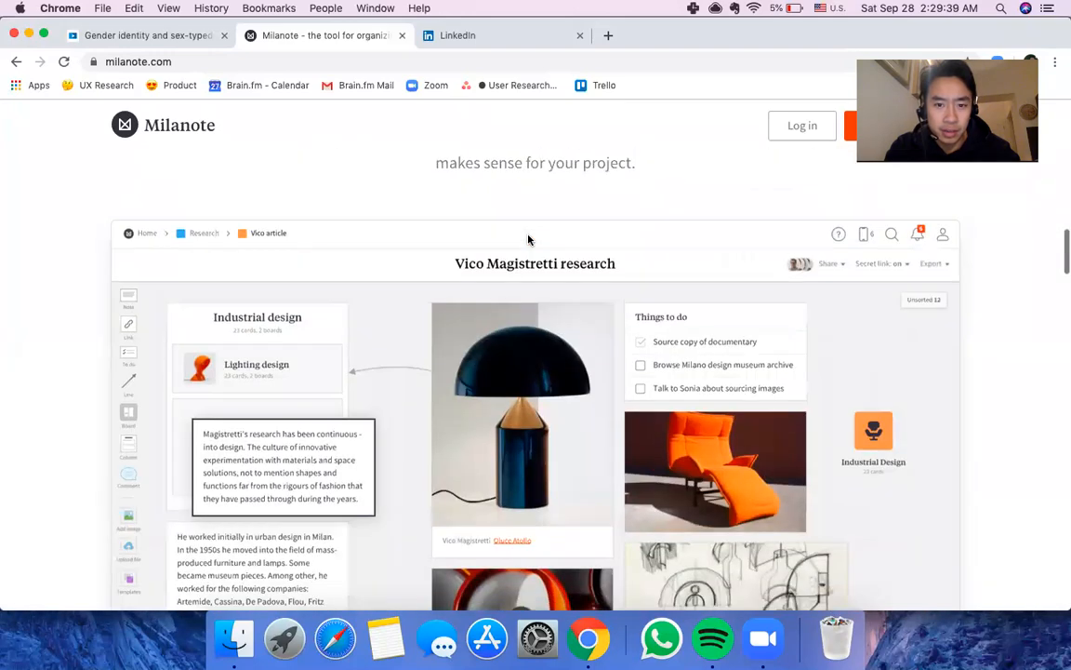
Step: Examine the "Milanote is used by" audience list, from Designers to Startups, and highlight the full designers headline
{"action": "scroll", "coordinate": [529, 240], "scroll_direction": "down", "scroll_amount": 15}
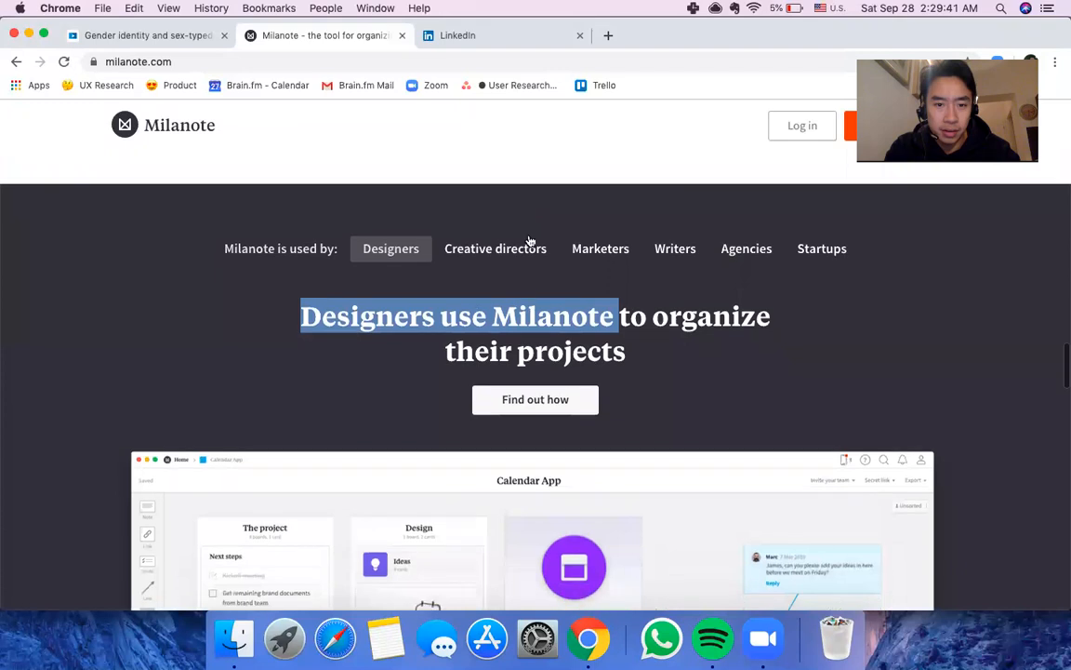
{"action": "double_click", "coordinate": [463, 316]}
{"action": "double_click", "coordinate": [299, 318]}
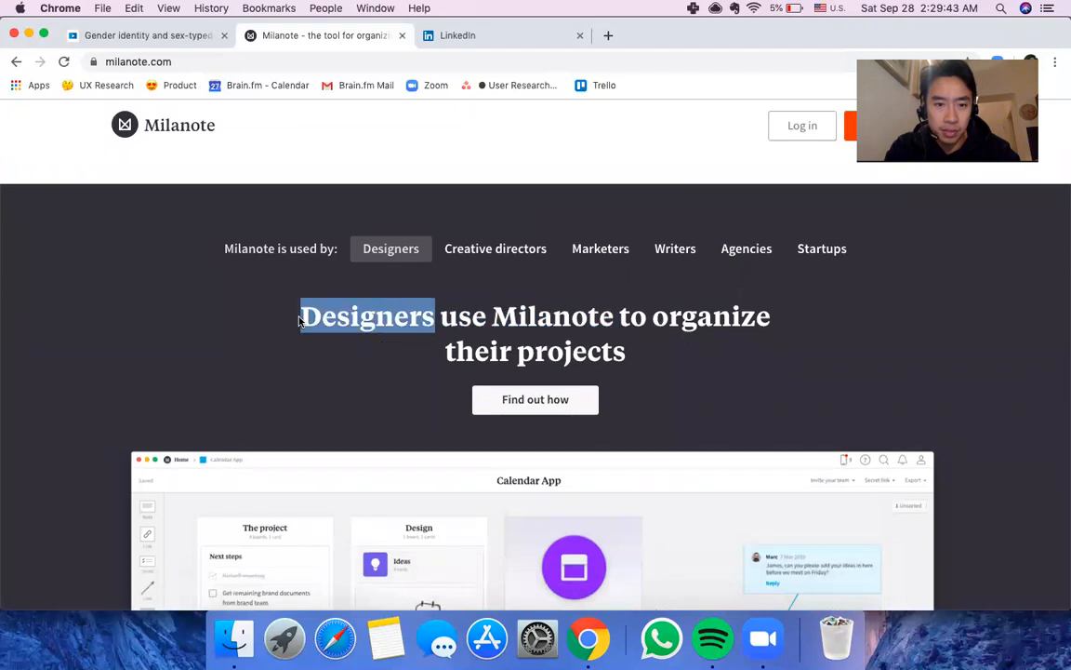
{"action": "triple_click", "coordinate": [298, 319]}
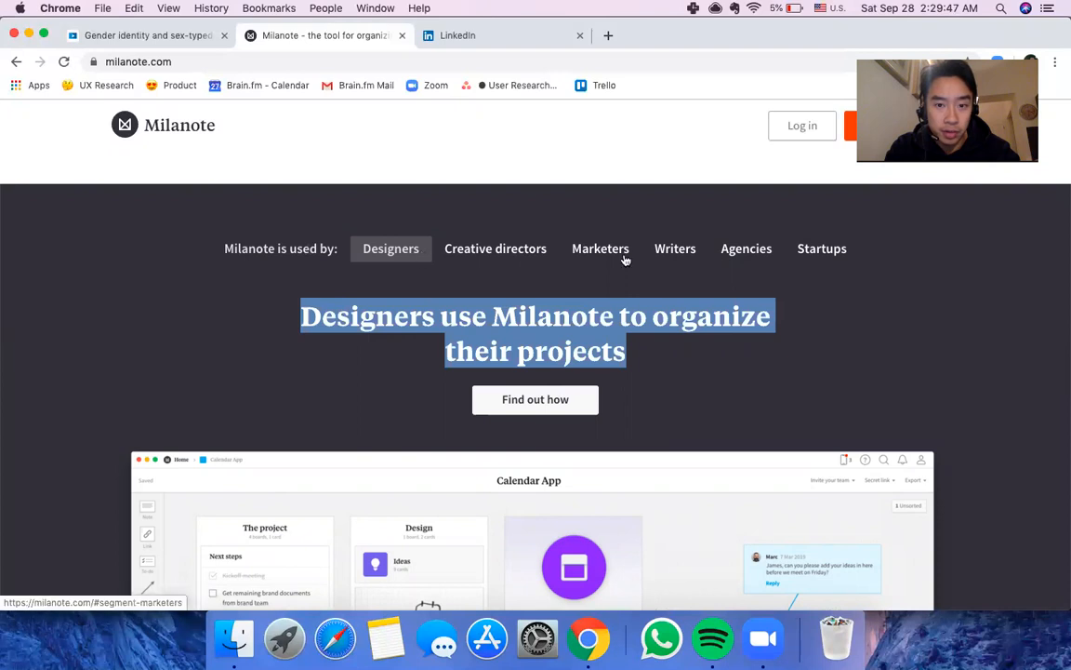
{"action": "left_click", "coordinate": [651, 342]}
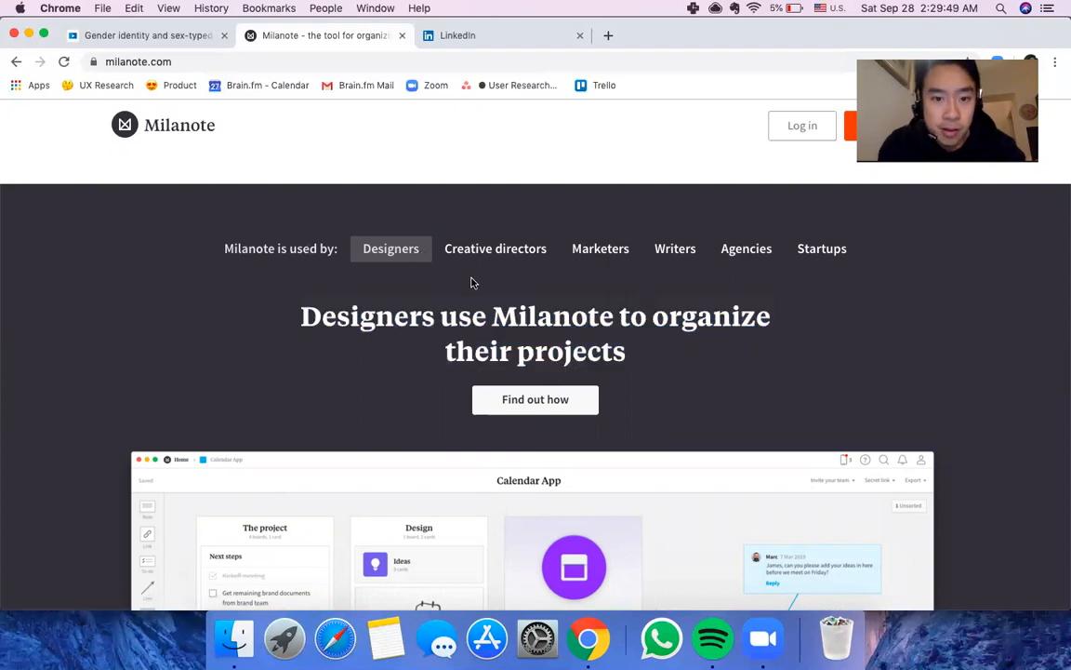
{"action": "scroll", "coordinate": [437, 288], "scroll_direction": "down", "scroll_amount": 1}
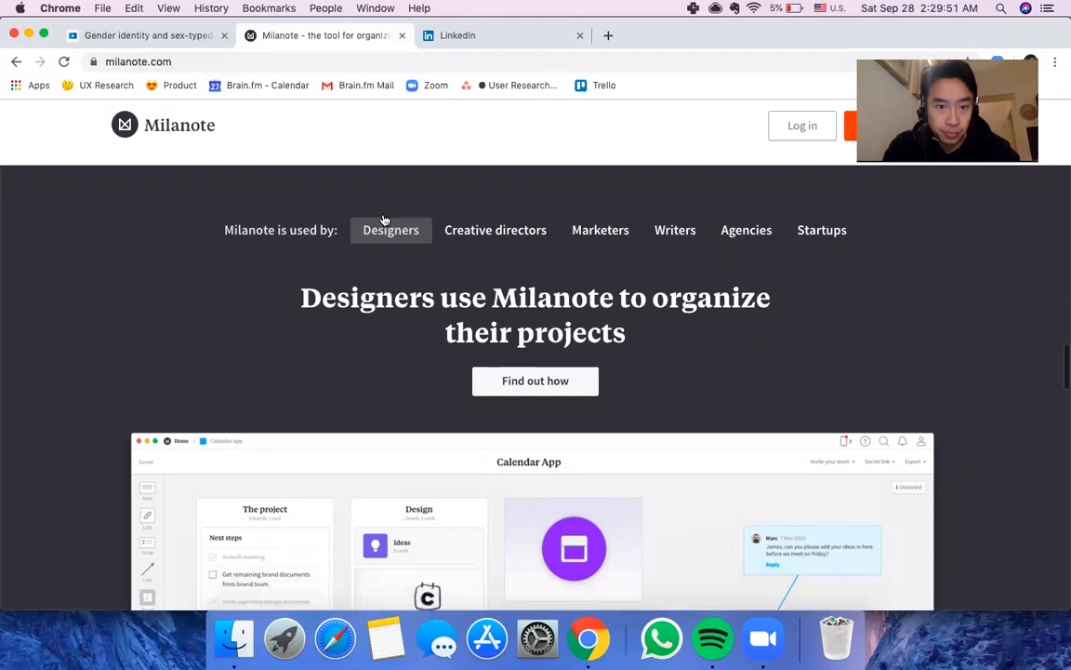
{"action": "scroll", "coordinate": [412, 292], "scroll_direction": "down", "scroll_amount": 3}
{"action": "scroll", "coordinate": [412, 292], "scroll_direction": "up", "scroll_amount": 1}
{"action": "scroll", "coordinate": [391, 265], "scroll_direction": "down", "scroll_amount": 1}
{"action": "scroll", "coordinate": [330, 287], "scroll_direction": "up", "scroll_amount": 1}
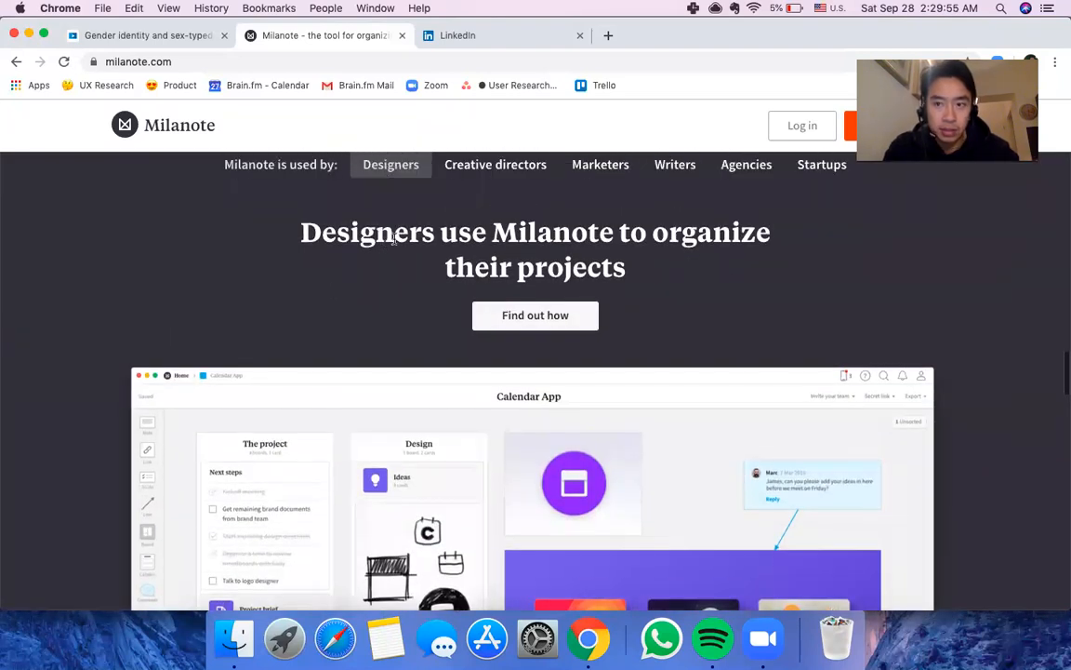
Step: Inspect the Calendar App sample board's project, design and phone mockup content
{"action": "scroll", "coordinate": [395, 241], "scroll_direction": "down", "scroll_amount": 1}
{"action": "scroll", "coordinate": [396, 241], "scroll_direction": "down", "scroll_amount": 2}
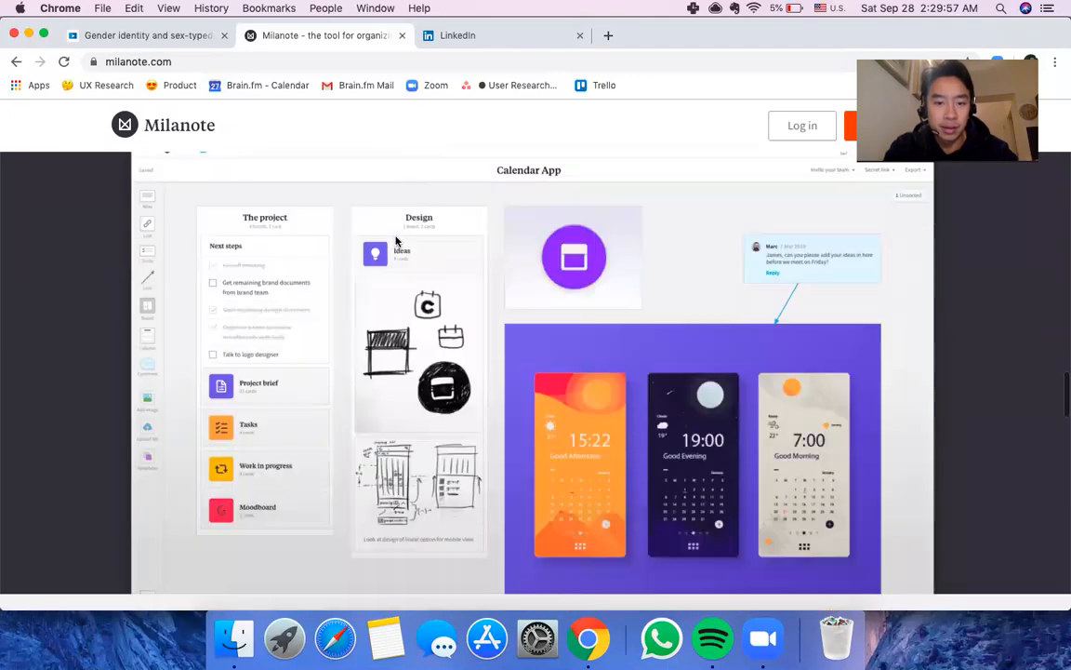
{"action": "scroll", "coordinate": [395, 241], "scroll_direction": "up", "scroll_amount": 1}
{"action": "scroll", "coordinate": [395, 241], "scroll_direction": "up", "scroll_amount": 1}
{"action": "scroll", "coordinate": [396, 241], "scroll_direction": "down", "scroll_amount": 1}
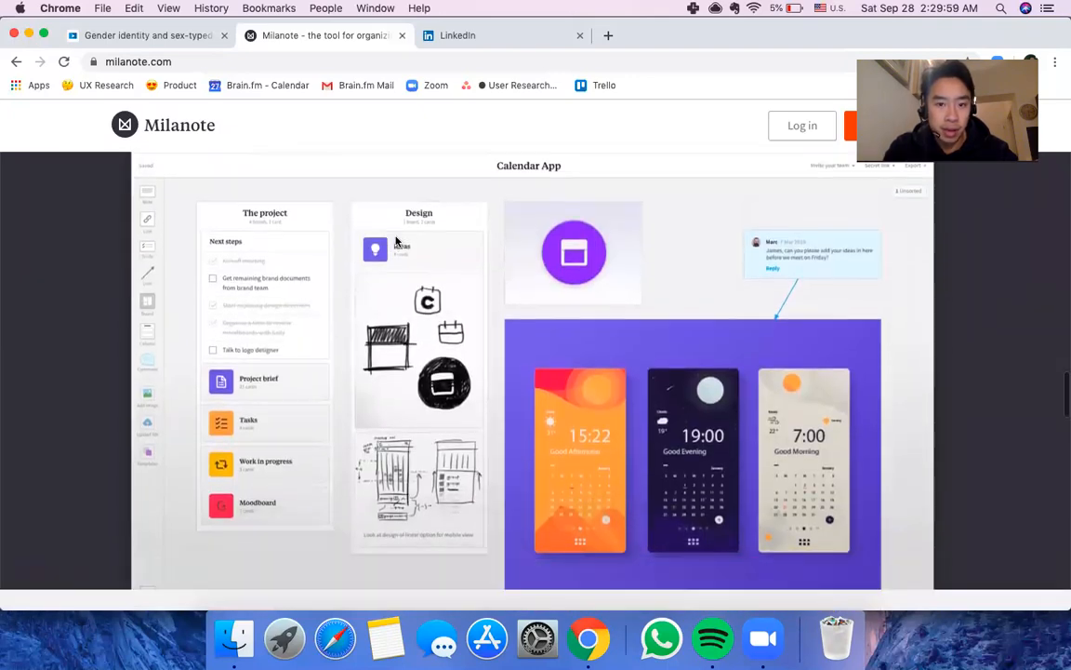
Step: Compare the earlier feature columns and Vico Magistretti board with the designers' Calendar App board
{"action": "scroll", "coordinate": [396, 241], "scroll_direction": "up", "scroll_amount": 5}
{"action": "scroll", "coordinate": [395, 241], "scroll_direction": "up", "scroll_amount": 10}
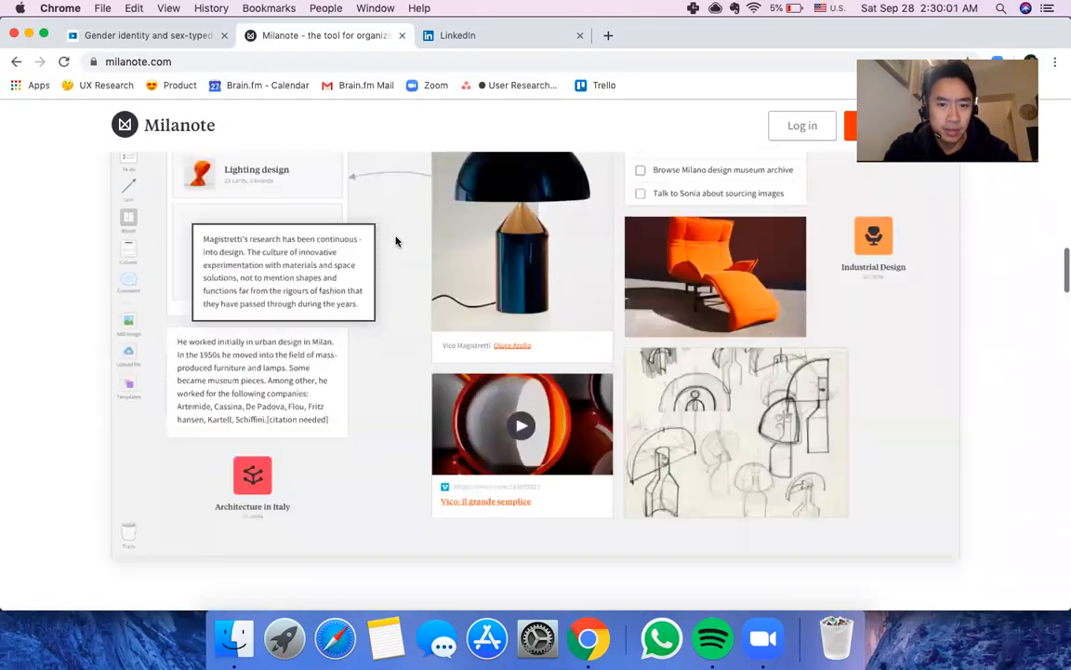
{"action": "scroll", "coordinate": [396, 241], "scroll_direction": "up", "scroll_amount": 3}
{"action": "scroll", "coordinate": [396, 241], "scroll_direction": "down", "scroll_amount": 12}
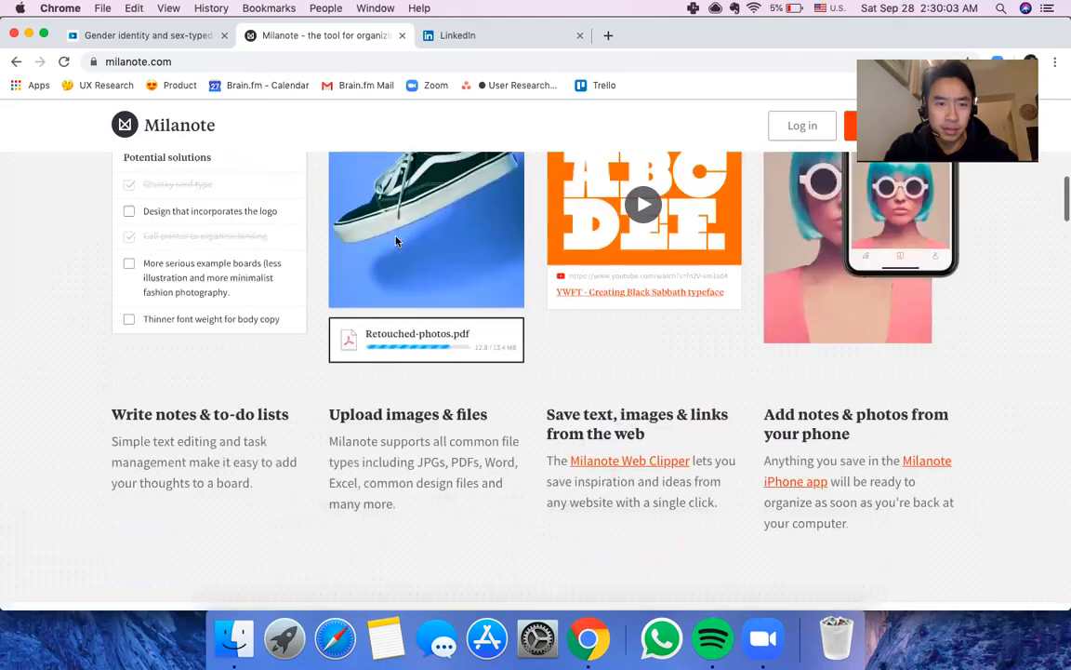
{"action": "scroll", "coordinate": [395, 240], "scroll_direction": "down", "scroll_amount": 10}
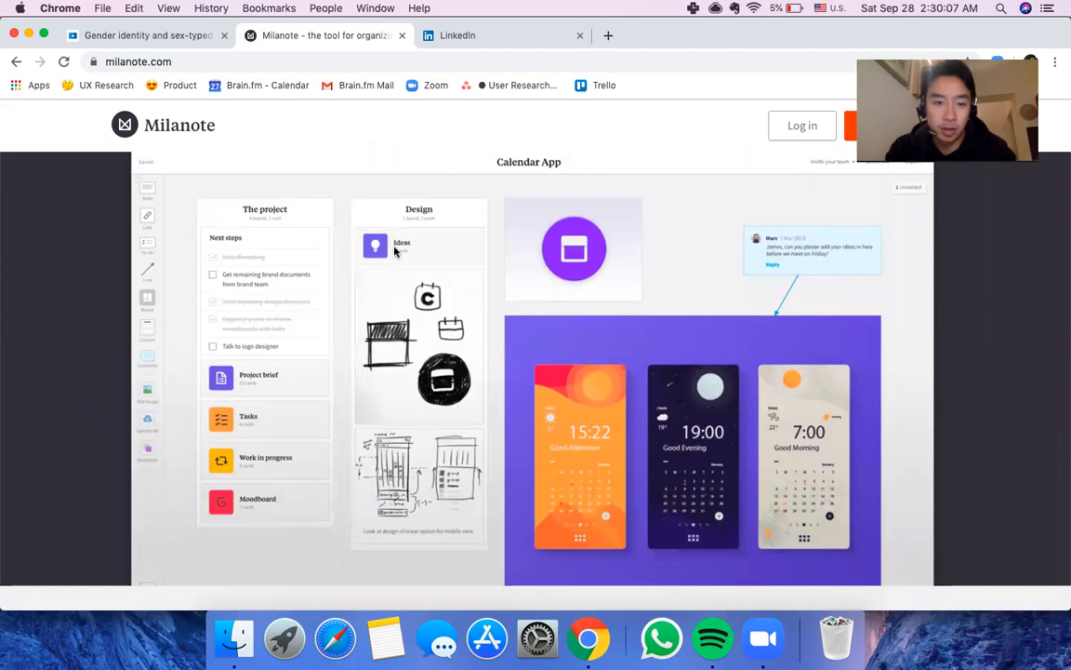
Step: Look over the Calendar App board's design sketches and phone mockups once more
{"action": "scroll", "coordinate": [409, 284], "scroll_direction": "down", "scroll_amount": 5}
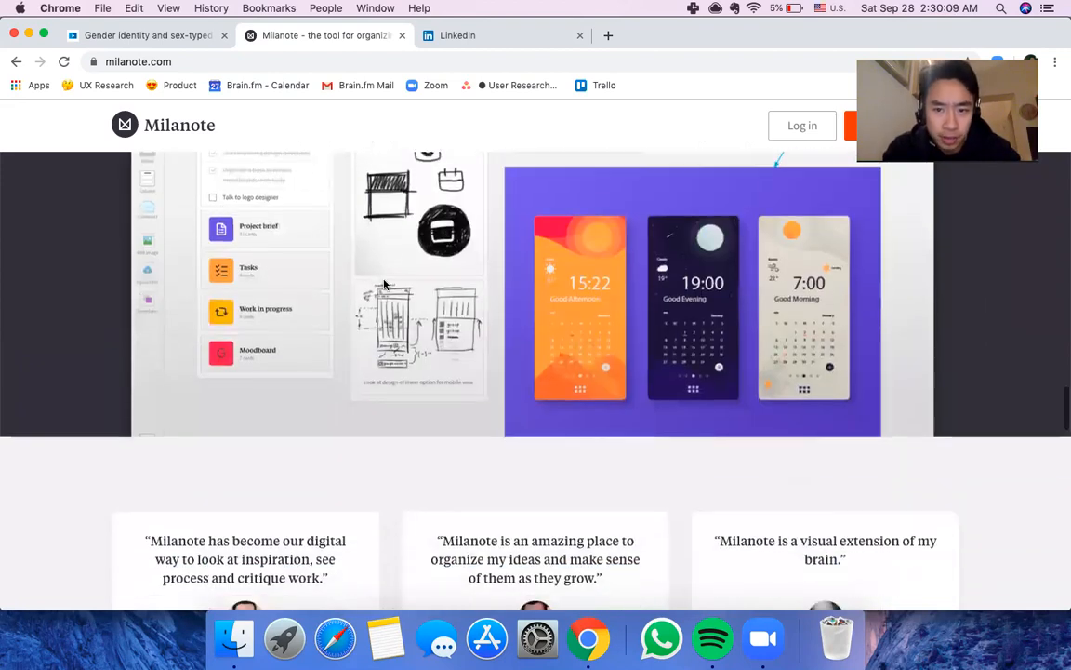
{"action": "scroll", "coordinate": [442, 210], "scroll_direction": "up", "scroll_amount": 5}
{"action": "scroll", "coordinate": [443, 176], "scroll_direction": "down", "scroll_amount": 3}
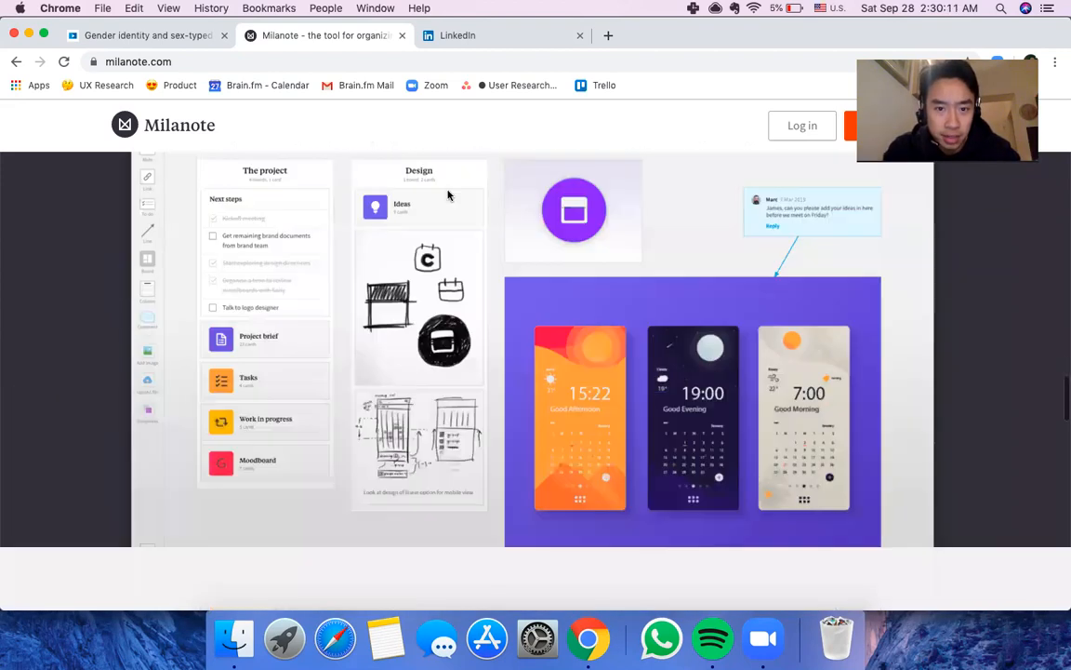
{"action": "scroll", "coordinate": [447, 193], "scroll_direction": "up", "scroll_amount": 2}
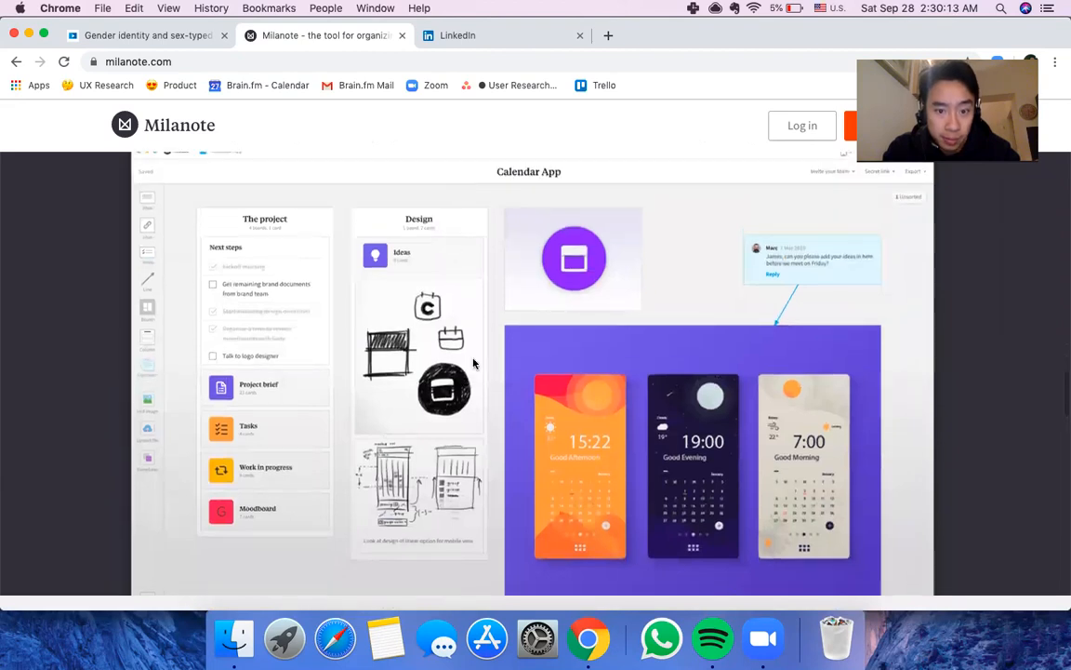
{"action": "scroll", "coordinate": [603, 362], "scroll_direction": "down", "scroll_amount": 3}
Step: Read the customer testimonials, from Uber to Frog, and the list of companies whose creative professionals use Milanote
{"action": "scroll", "coordinate": [603, 362], "scroll_direction": "down", "scroll_amount": 4}
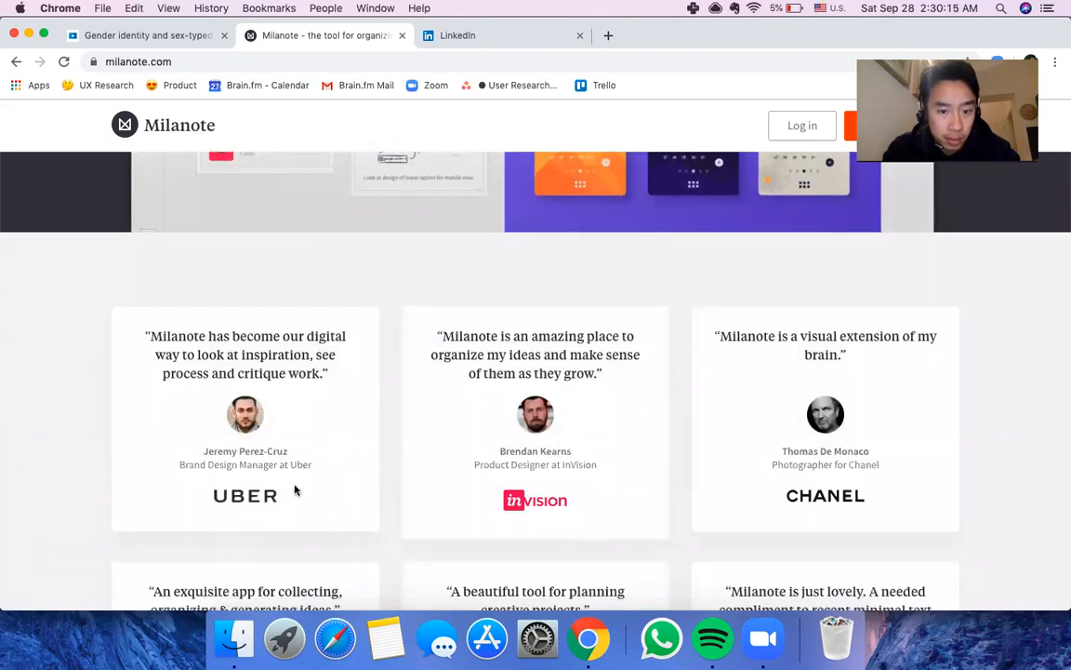
{"action": "scroll", "coordinate": [610, 505], "scroll_direction": "down", "scroll_amount": 5}
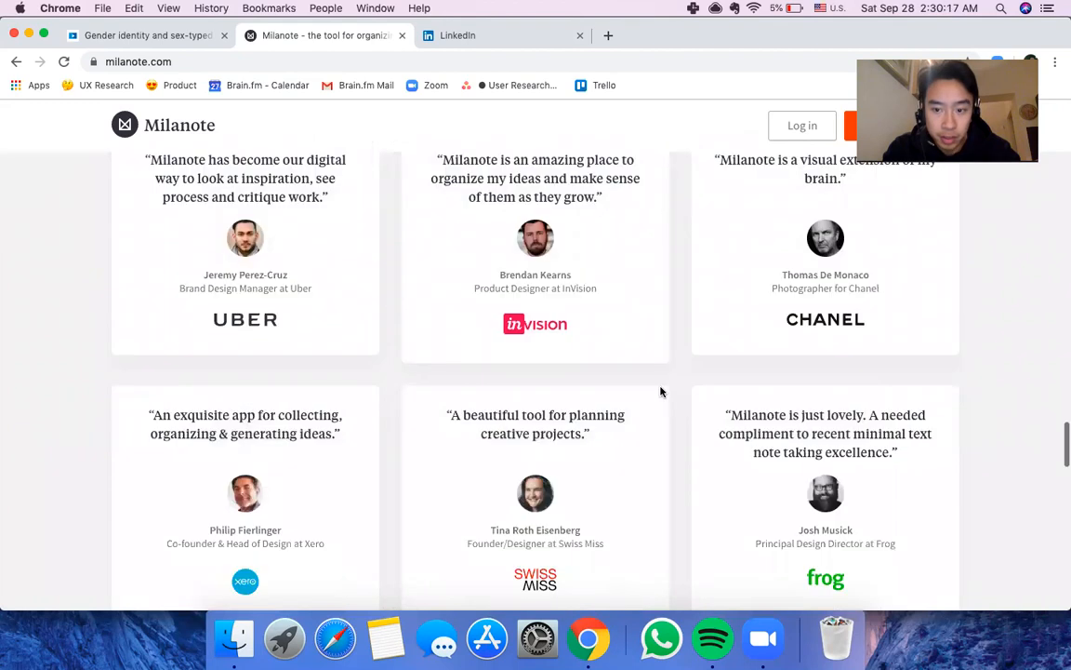
{"action": "scroll", "coordinate": [661, 392], "scroll_direction": "up", "scroll_amount": 5}
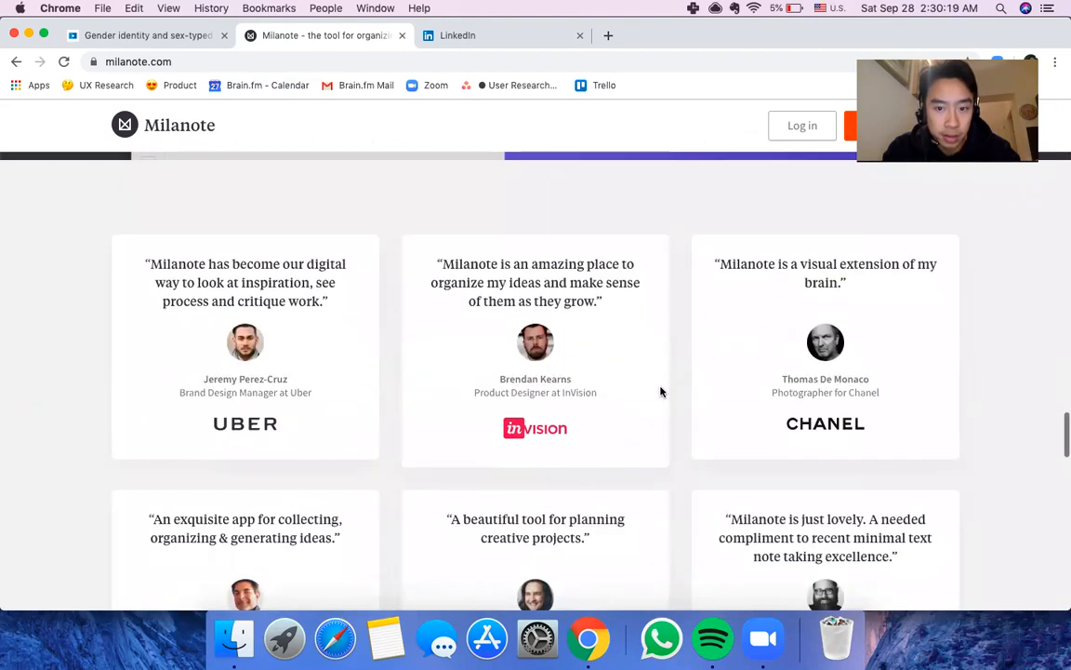
{"action": "scroll", "coordinate": [660, 391], "scroll_direction": "down", "scroll_amount": 4}
{"action": "scroll", "coordinate": [661, 391], "scroll_direction": "up", "scroll_amount": 3}
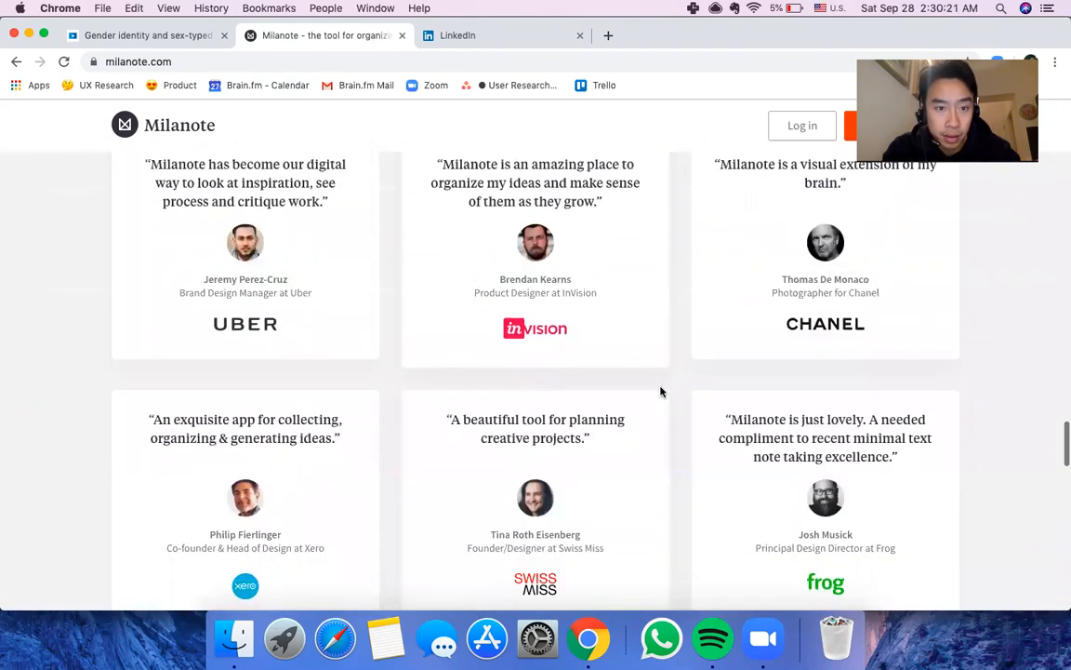
{"action": "scroll", "coordinate": [660, 392], "scroll_direction": "down", "scroll_amount": 10}
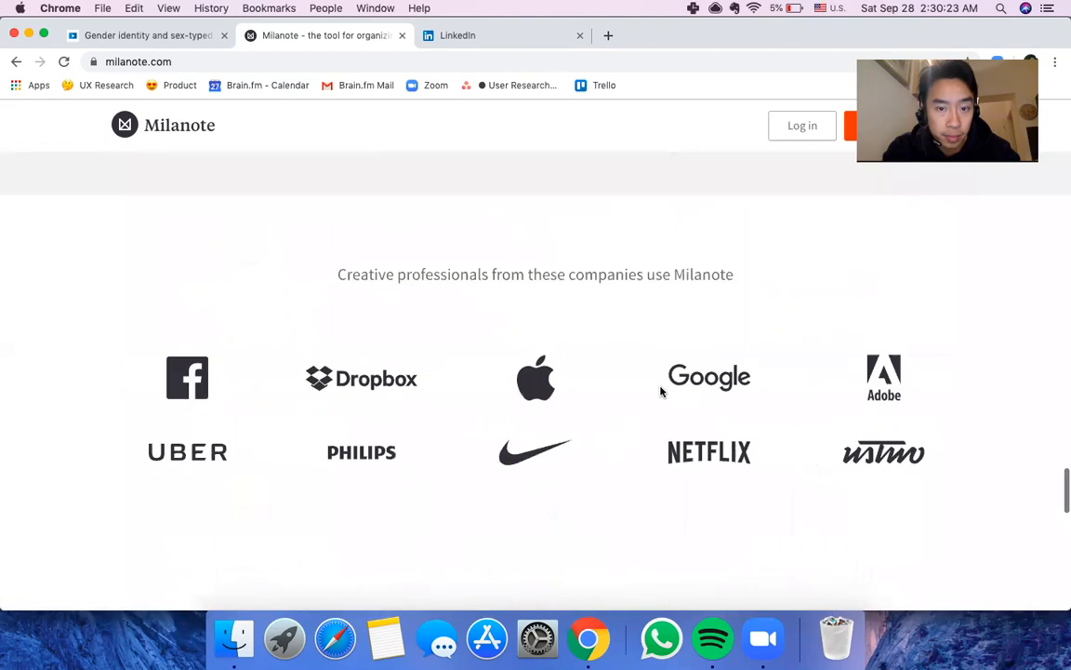
{"action": "scroll", "coordinate": [660, 392], "scroll_direction": "up", "scroll_amount": 3}
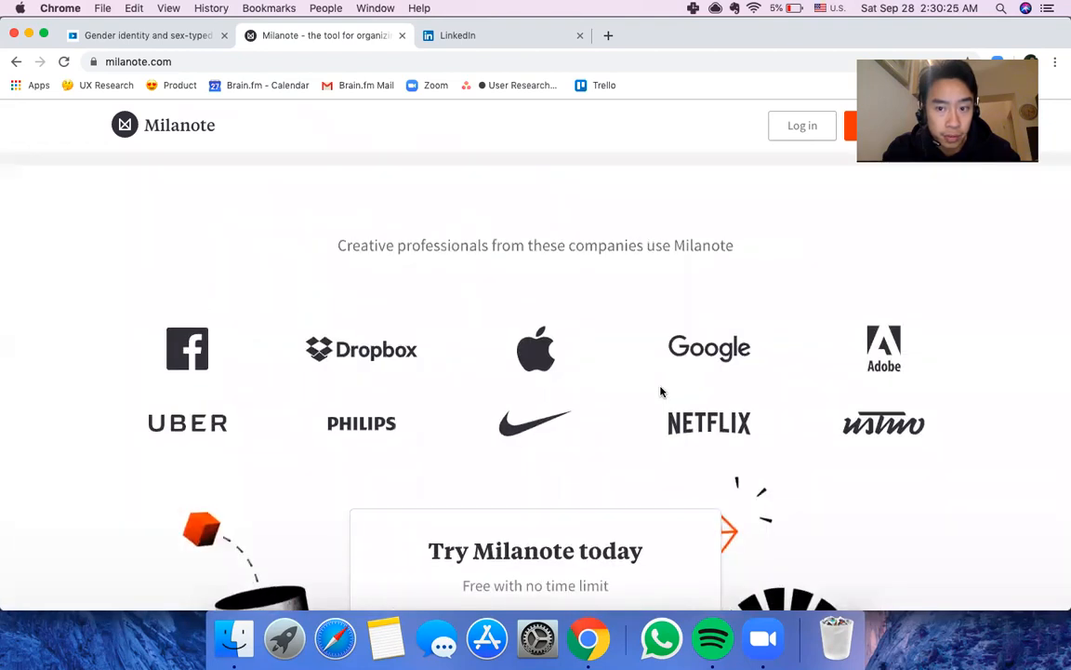
{"action": "scroll", "coordinate": [661, 391], "scroll_direction": "down", "scroll_amount": 2}
Step: Inspect the "Try Milanote today" sign-up form, highlighting "no time limit", and look over the footer links
{"action": "scroll", "coordinate": [811, 305], "scroll_direction": "down", "scroll_amount": 4}
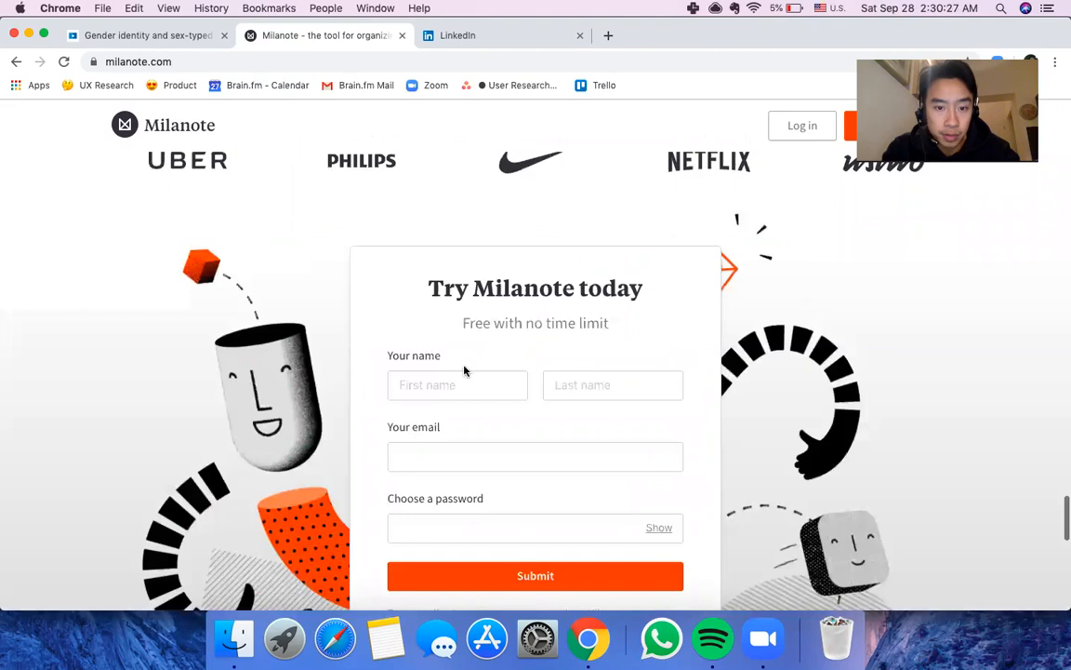
{"action": "left_click_drag", "start_coordinate": [609, 325], "coordinate": [526, 318]}
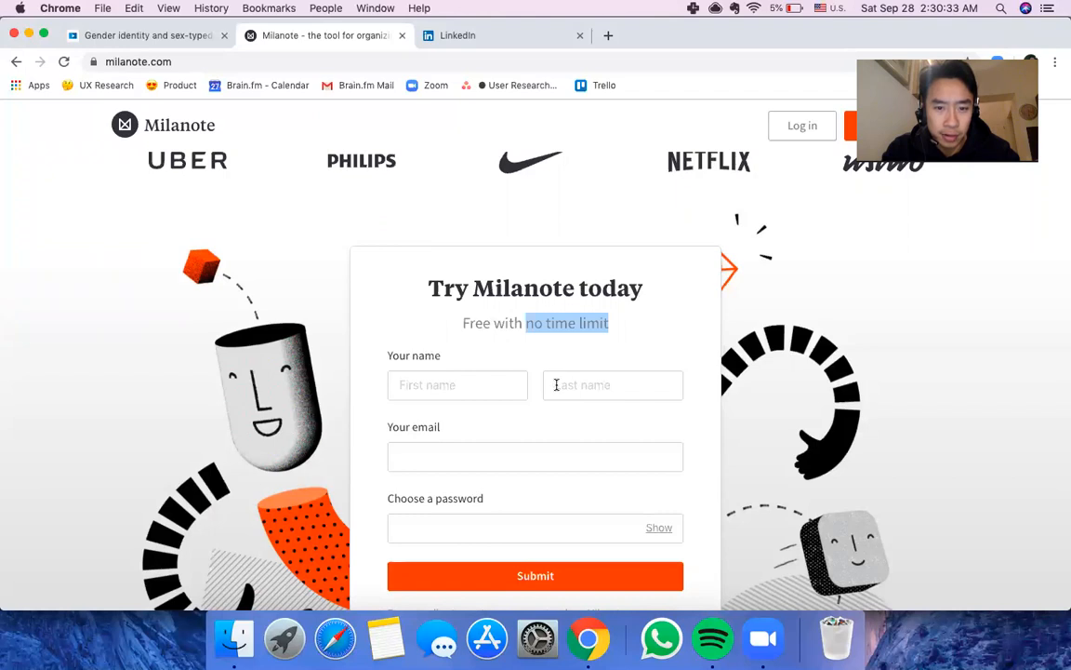
{"action": "left_click", "coordinate": [466, 385]}
{"action": "scroll", "coordinate": [465, 385], "scroll_direction": "down", "scroll_amount": 3}
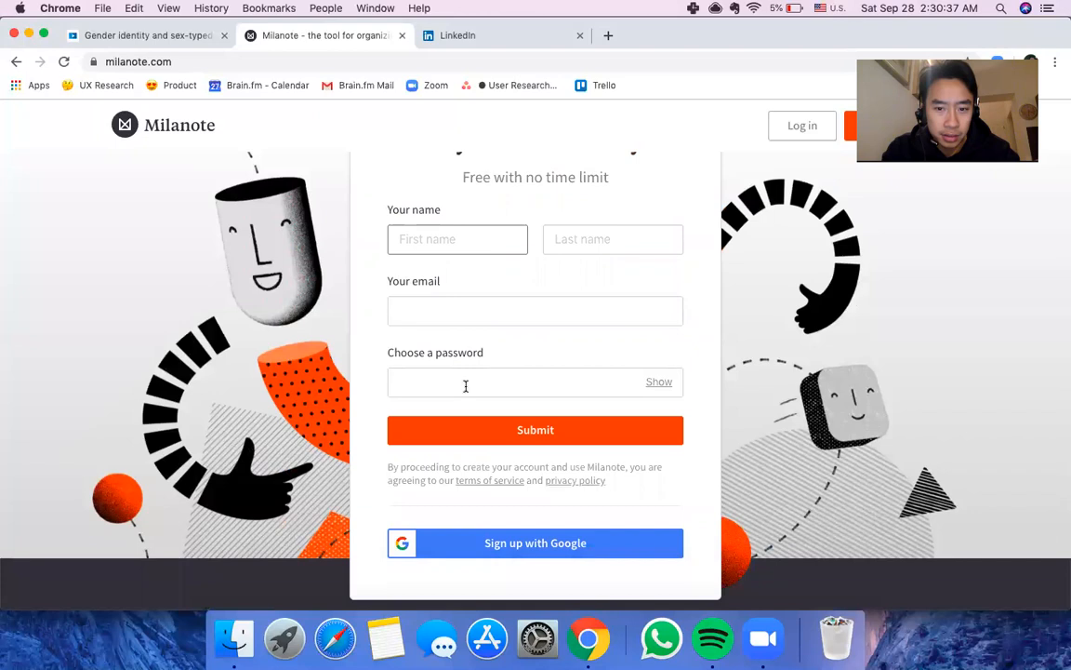
{"action": "scroll", "coordinate": [491, 546], "scroll_direction": "down", "scroll_amount": 8}
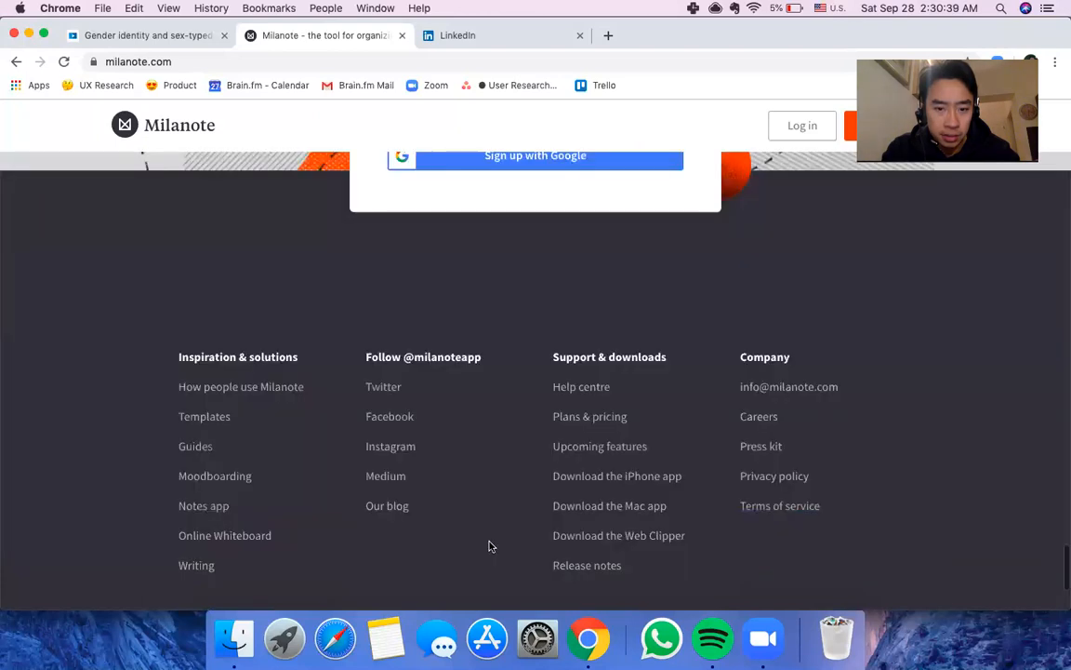
{"action": "scroll", "coordinate": [531, 293], "scroll_direction": "up", "scroll_amount": 5}
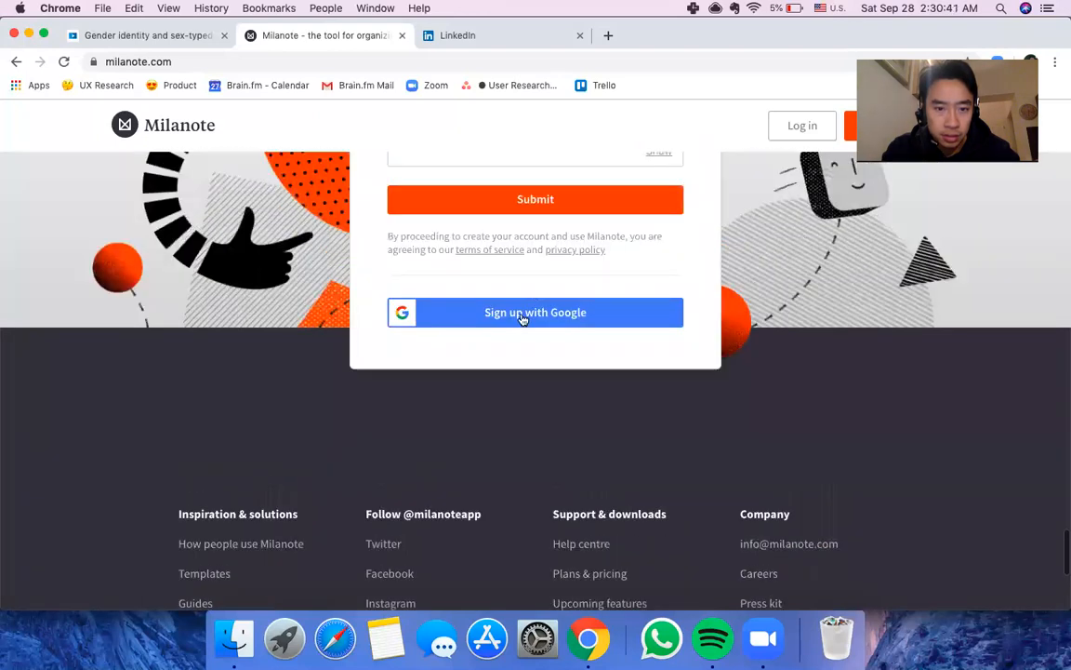
Step: Sign up for Milanote with the existing Google account
{"action": "left_click", "coordinate": [522, 314]}
{"action": "scroll", "coordinate": [522, 317], "scroll_direction": "up", "scroll_amount": 10}
{"action": "scroll", "coordinate": [523, 319], "scroll_direction": "up", "scroll_amount": 5}
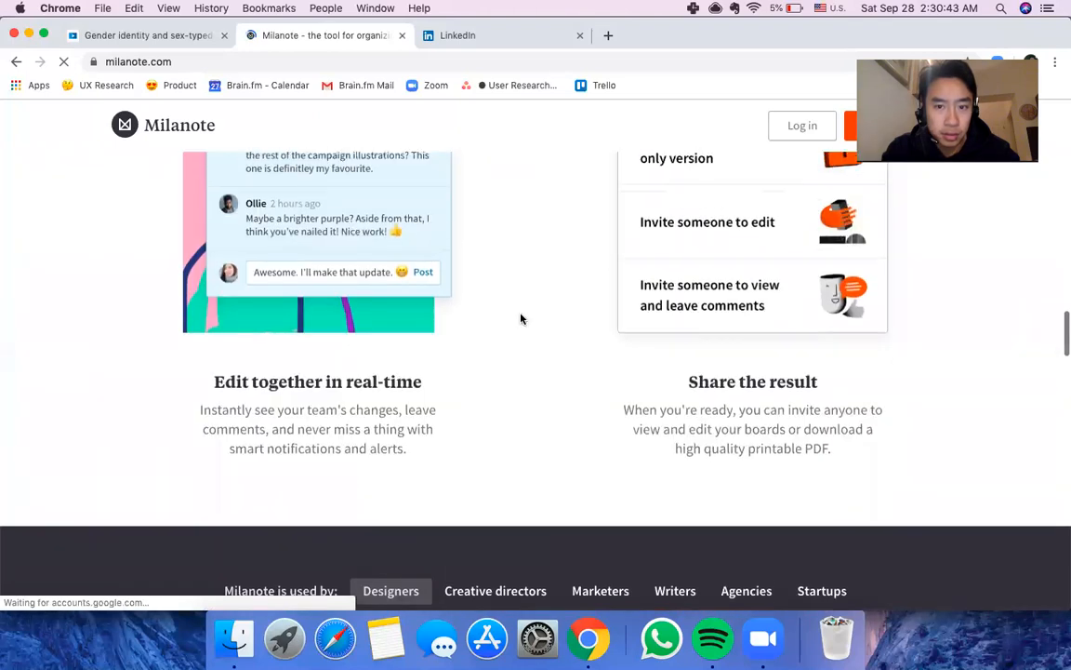
{"action": "scroll", "coordinate": [521, 318], "scroll_direction": "up", "scroll_amount": 3}
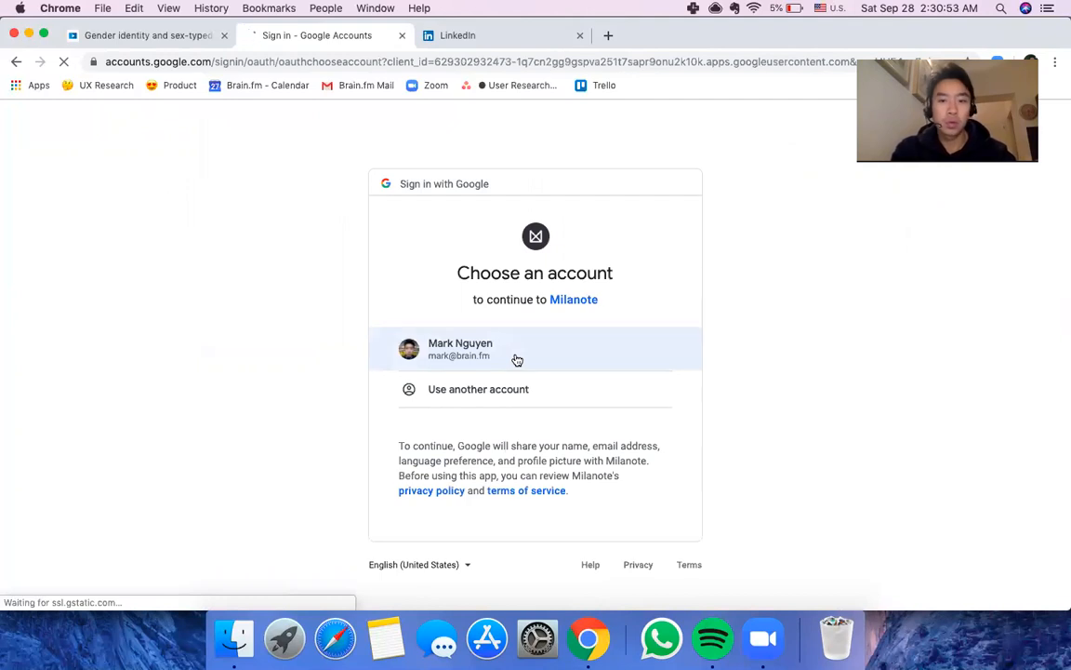
{"action": "left_click", "coordinate": [516, 359]}
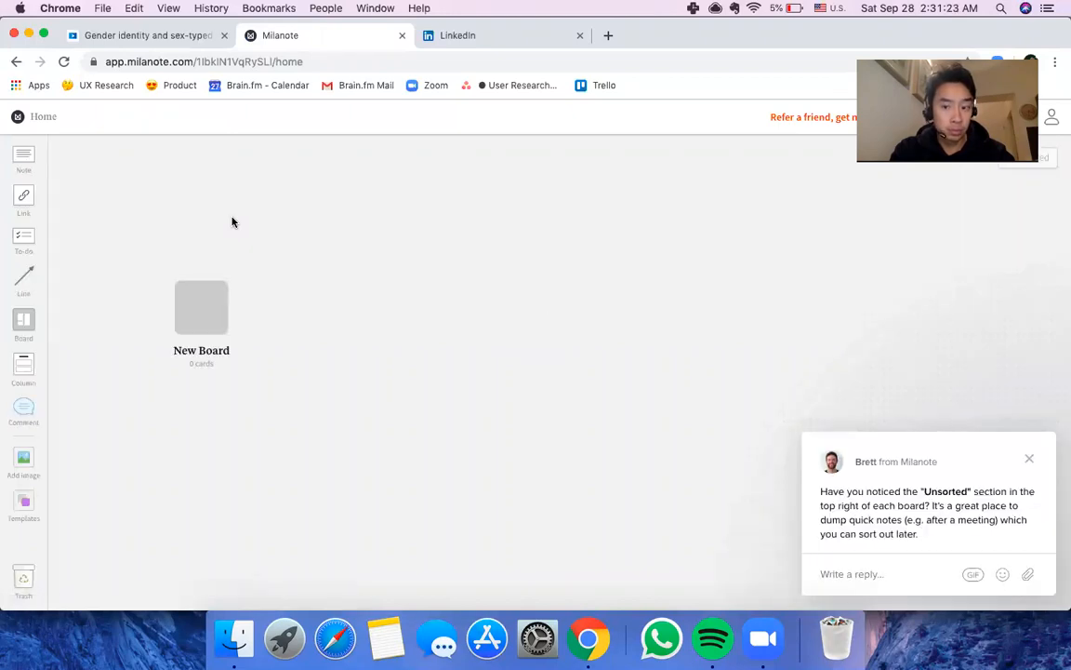
Step: Look into the empty New Board, return to Home, and open the New Board again
{"action": "left_click", "coordinate": [213, 316]}
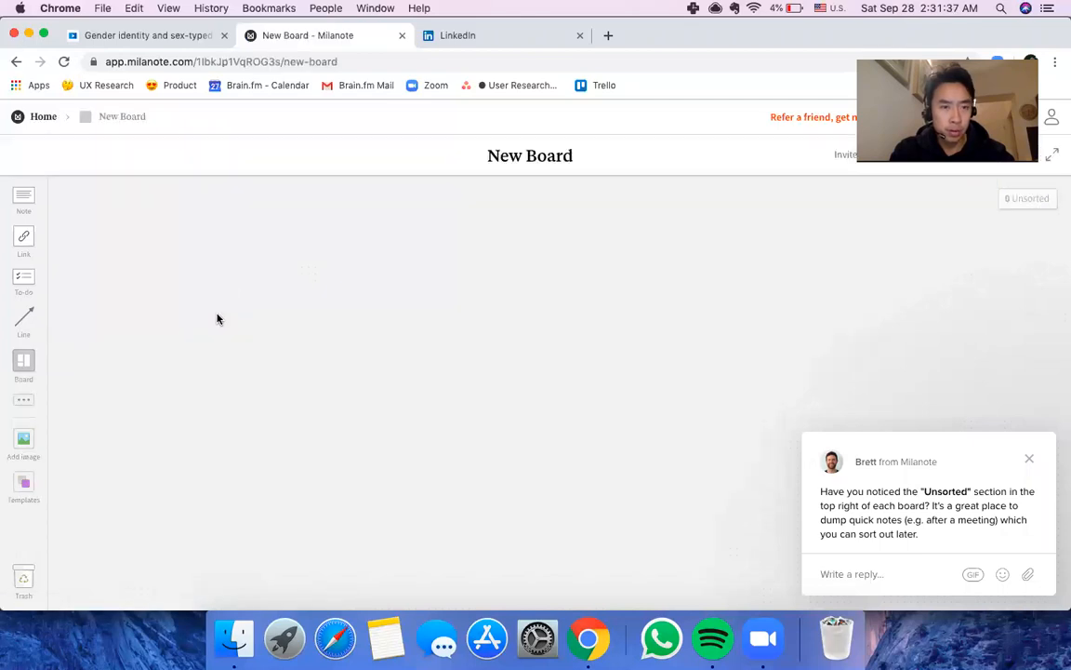
{"action": "left_click", "coordinate": [16, 62]}
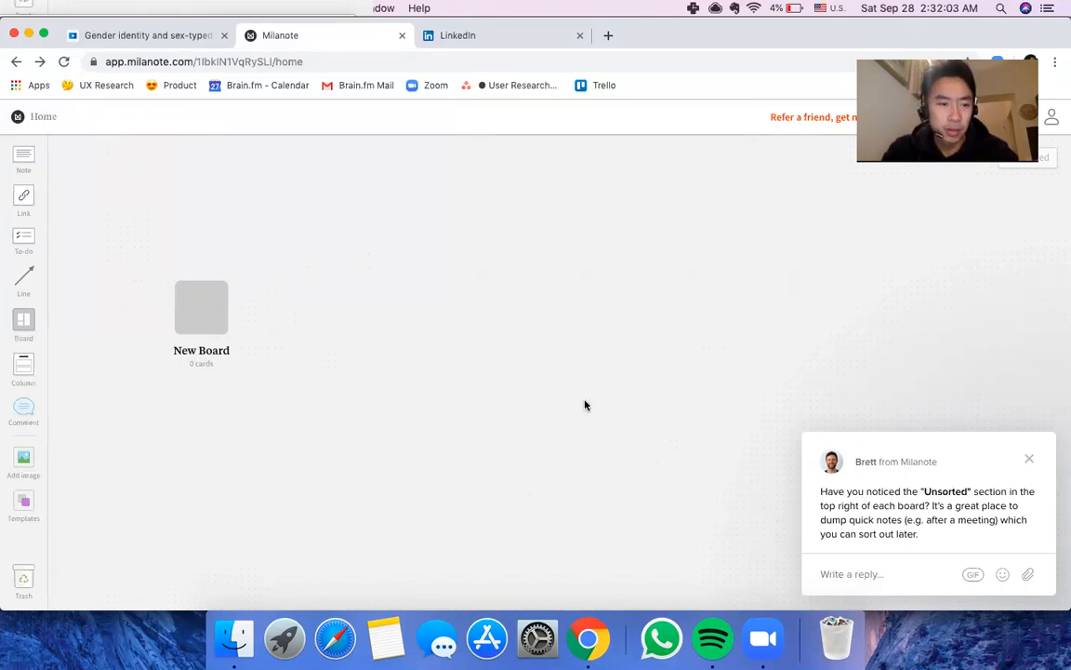
{"action": "left_click_drag", "start_coordinate": [241, 388], "coordinate": [237, 314]}
{"action": "double_click", "coordinate": [226, 316]}
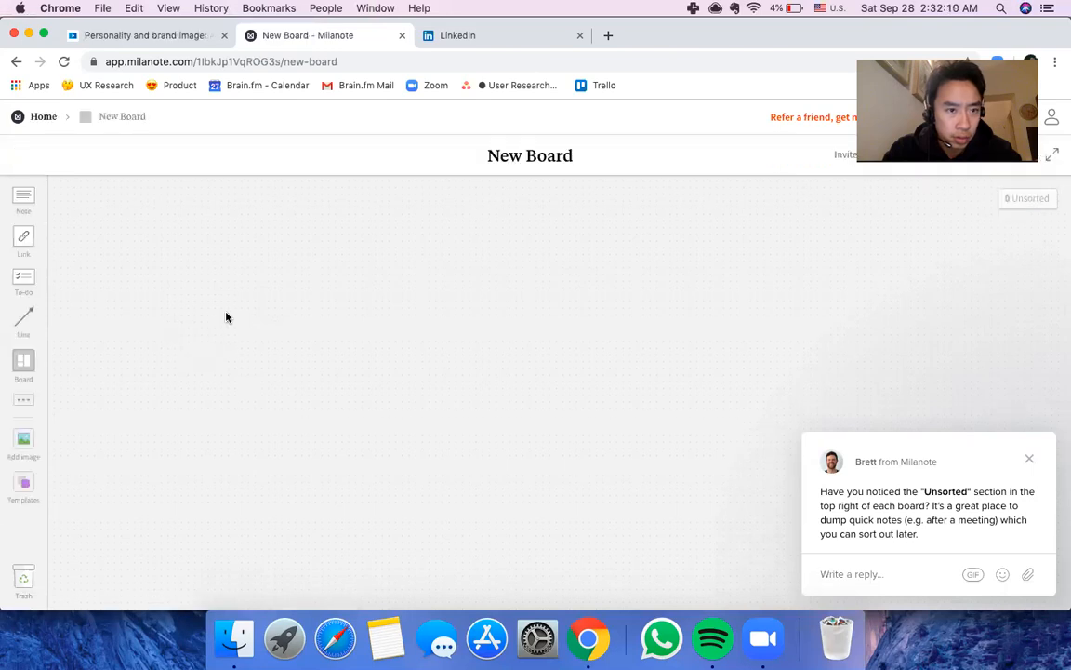
Step: Dismiss the "Unsorted" tip and clear all remaining Milanote messages
{"action": "left_click", "coordinate": [1029, 459]}
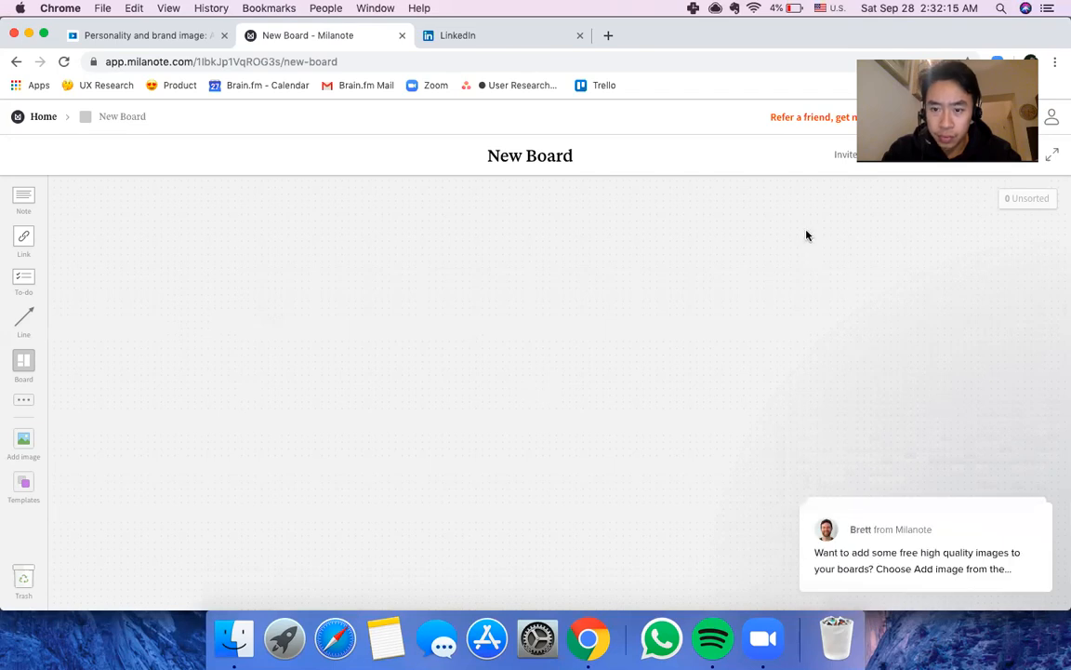
{"action": "mouse_move", "coordinate": [1023, 480]}
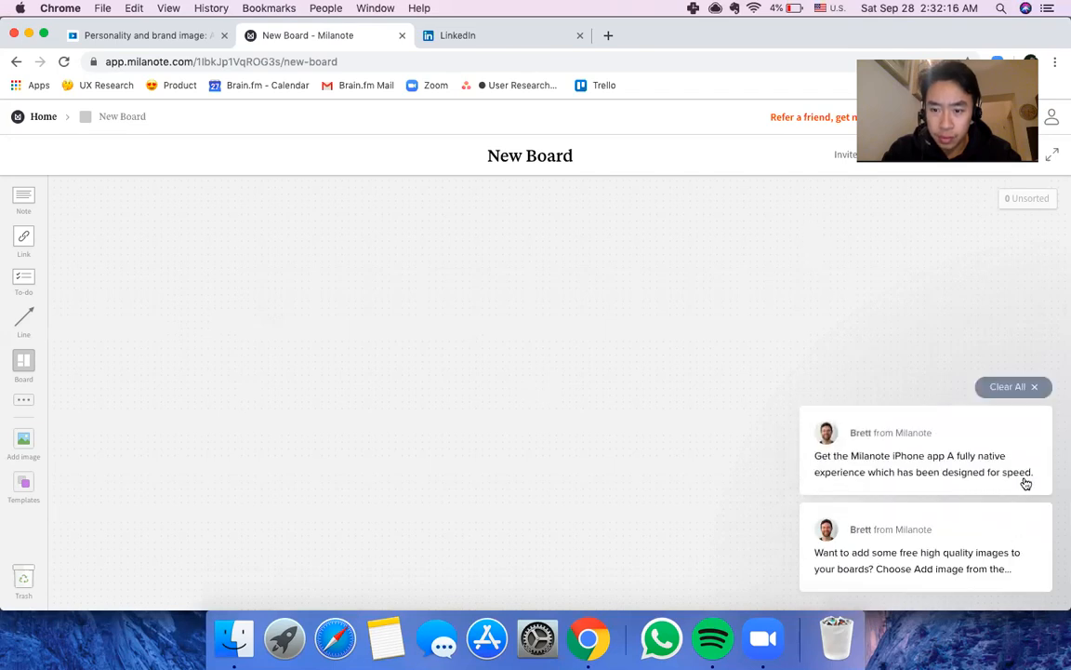
{"action": "left_click", "coordinate": [1011, 387]}
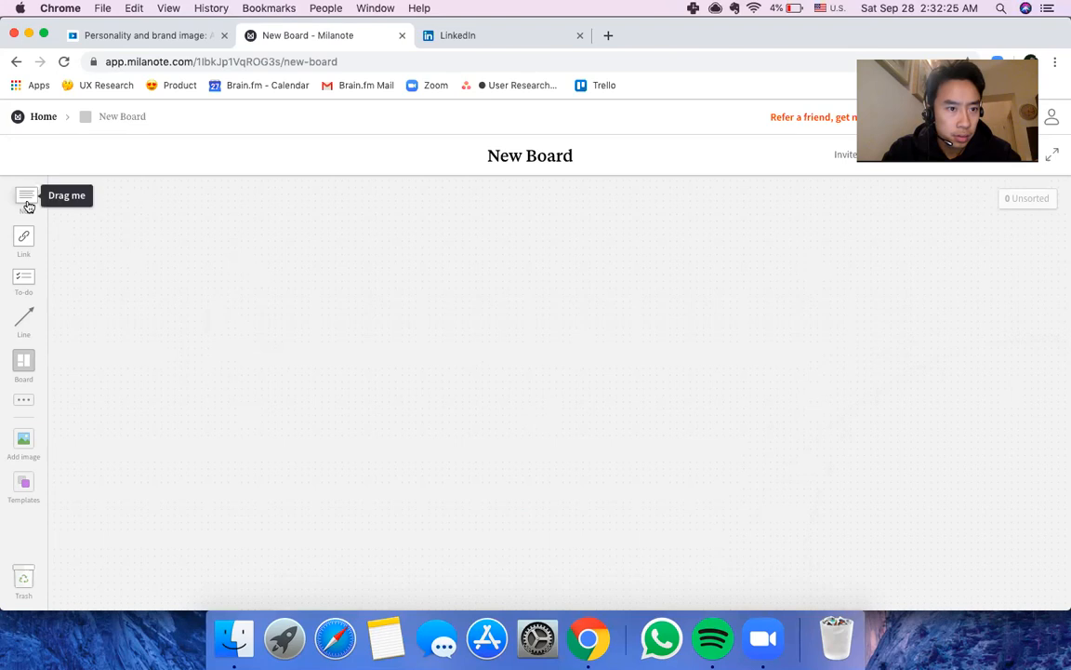
Step: Place a blank note near the upper left of the New Board canvas and make it taller
{"action": "left_click_drag", "start_coordinate": [29, 203], "coordinate": [181, 240]}
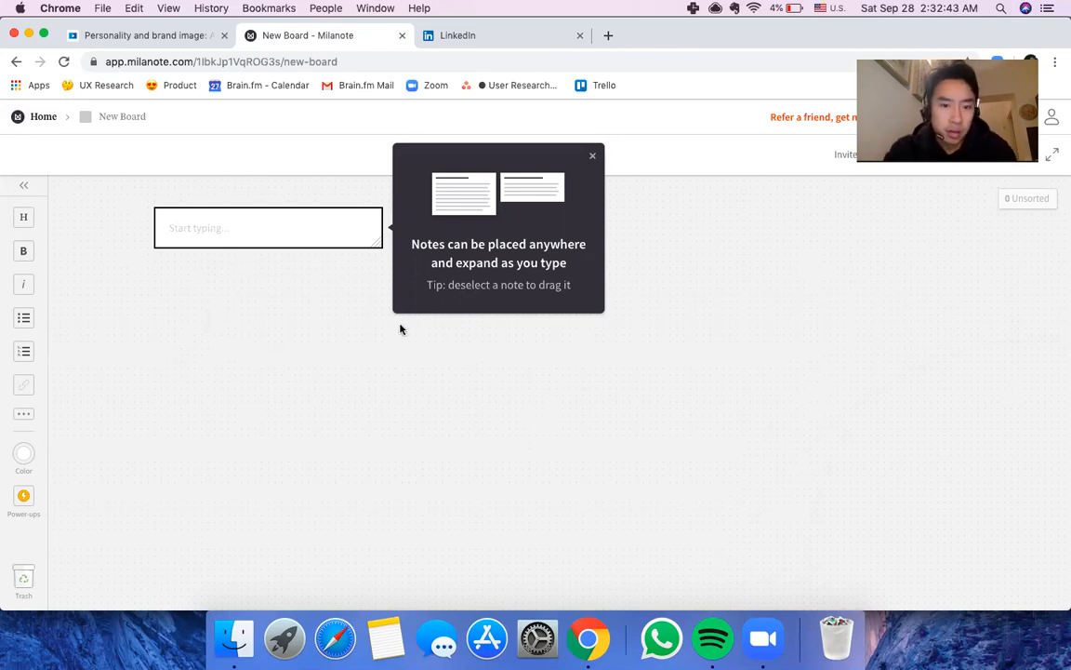
{"action": "left_click", "coordinate": [322, 330]}
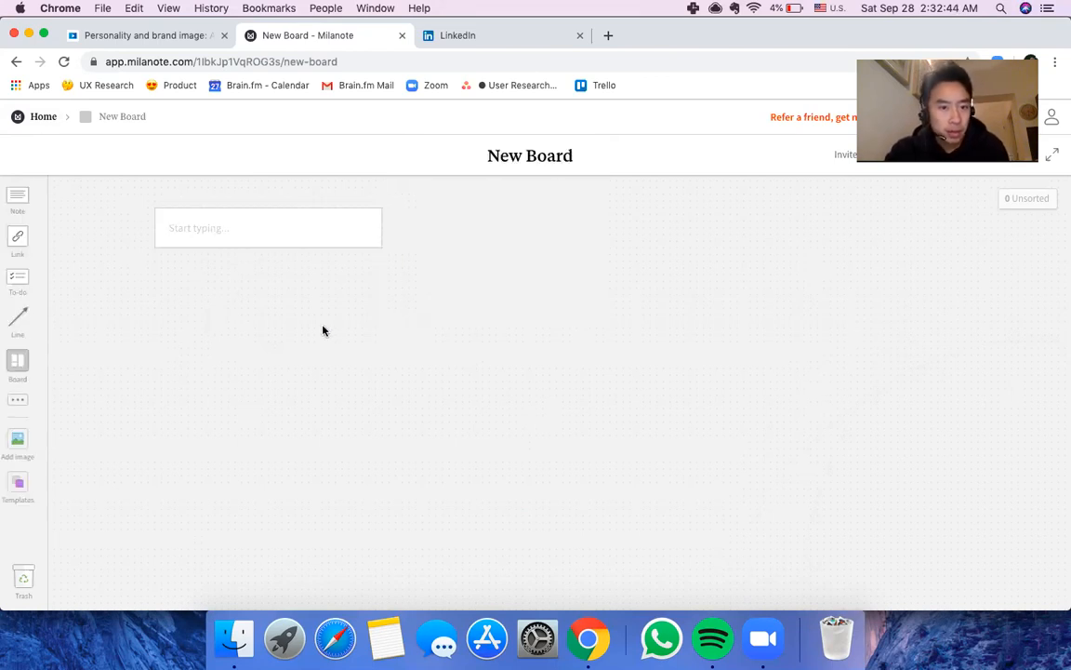
{"action": "left_click", "coordinate": [306, 239]}
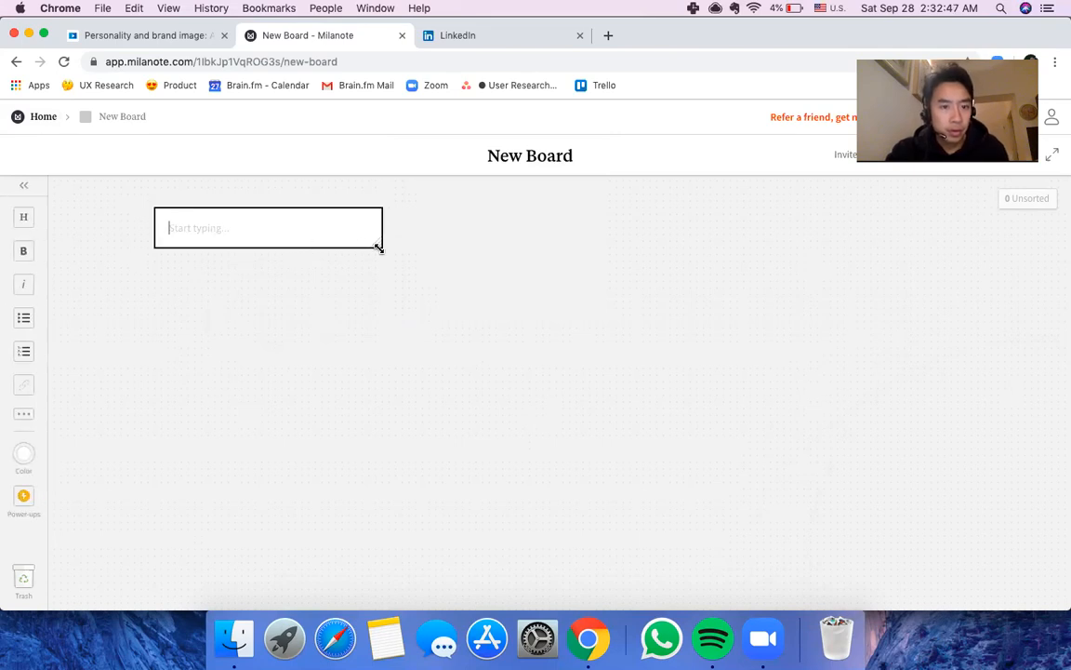
{"action": "left_click_drag", "start_coordinate": [378, 248], "coordinate": [339, 322]}
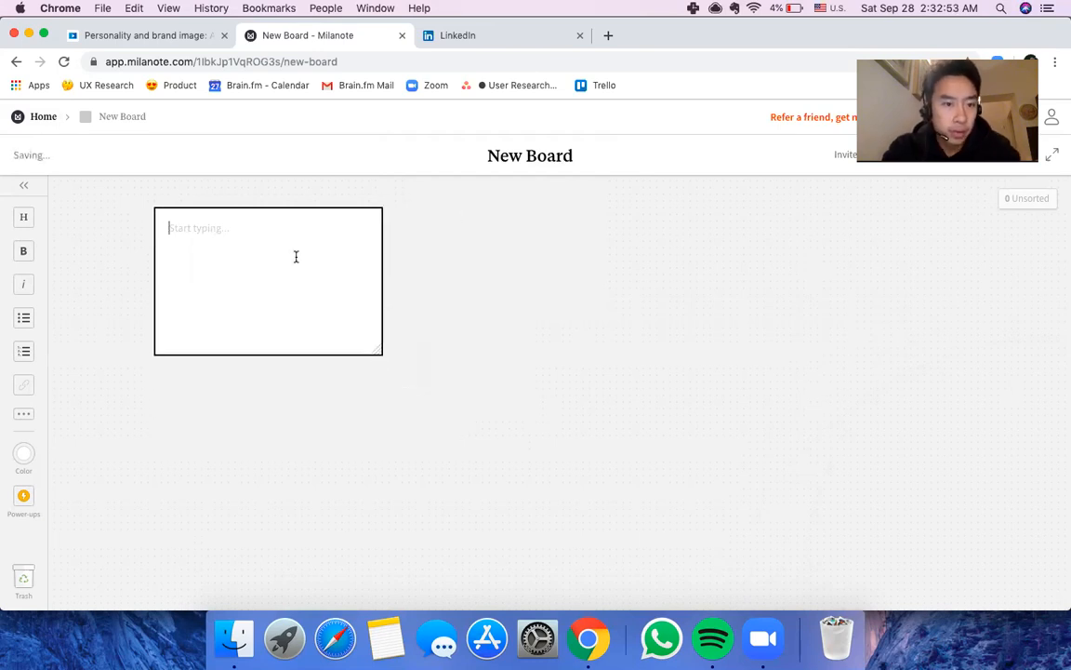
Step: Enter "Moodboard Photoshoot" in the note and shrink the note to fit its text
{"action": "type", "text": "Moodboard"}
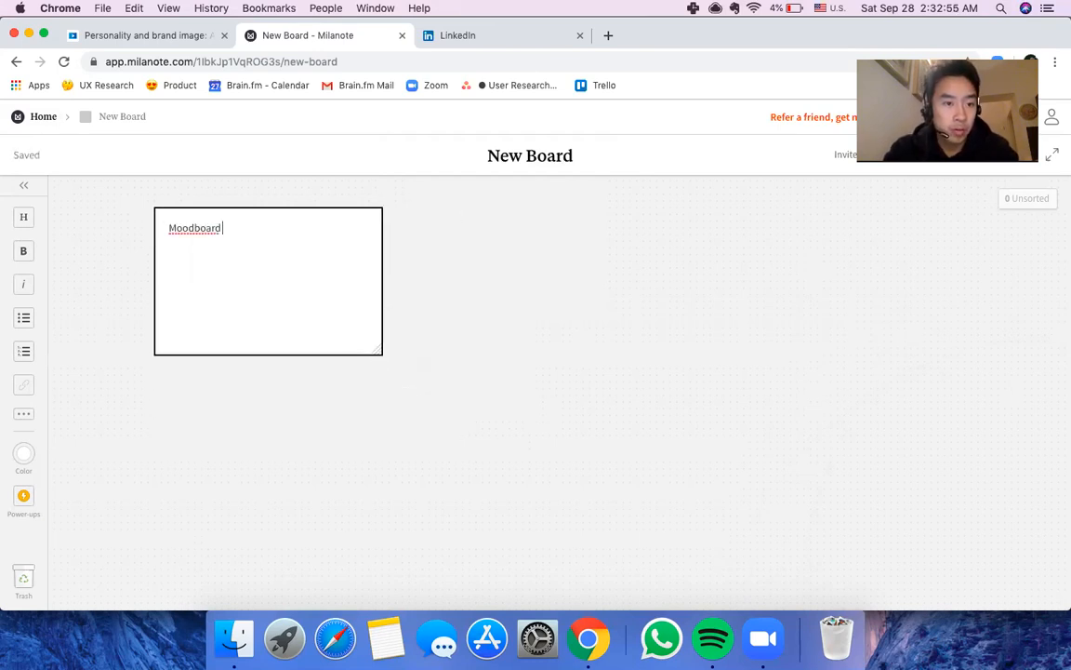
{"action": "type", "text": " Photoshoot"}
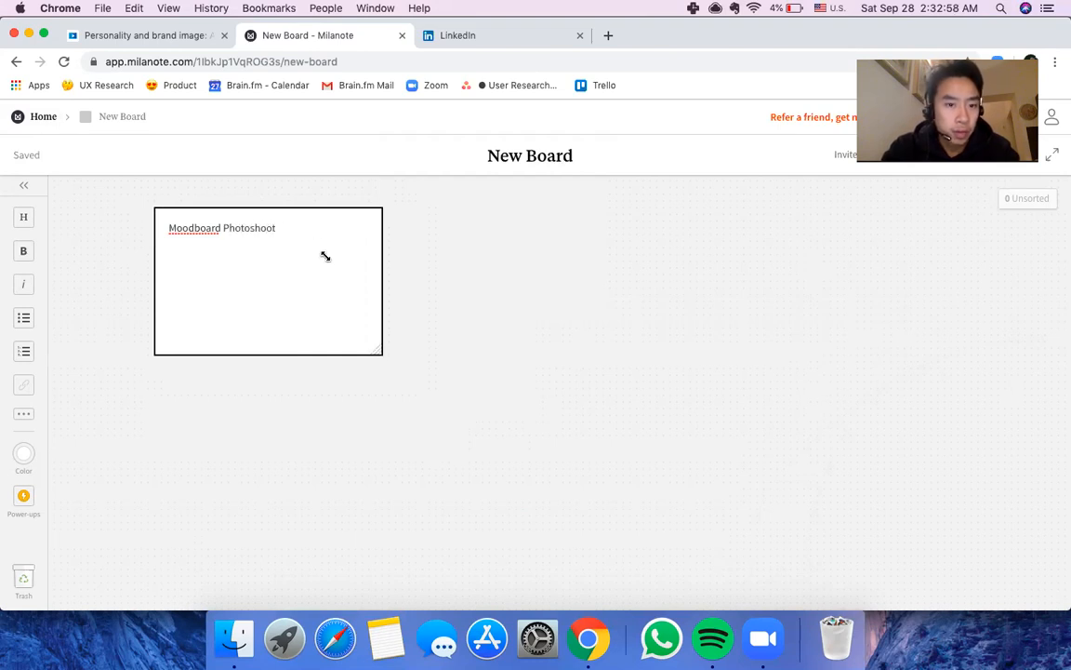
{"action": "left_click_drag", "start_coordinate": [325, 256], "coordinate": [294, 244]}
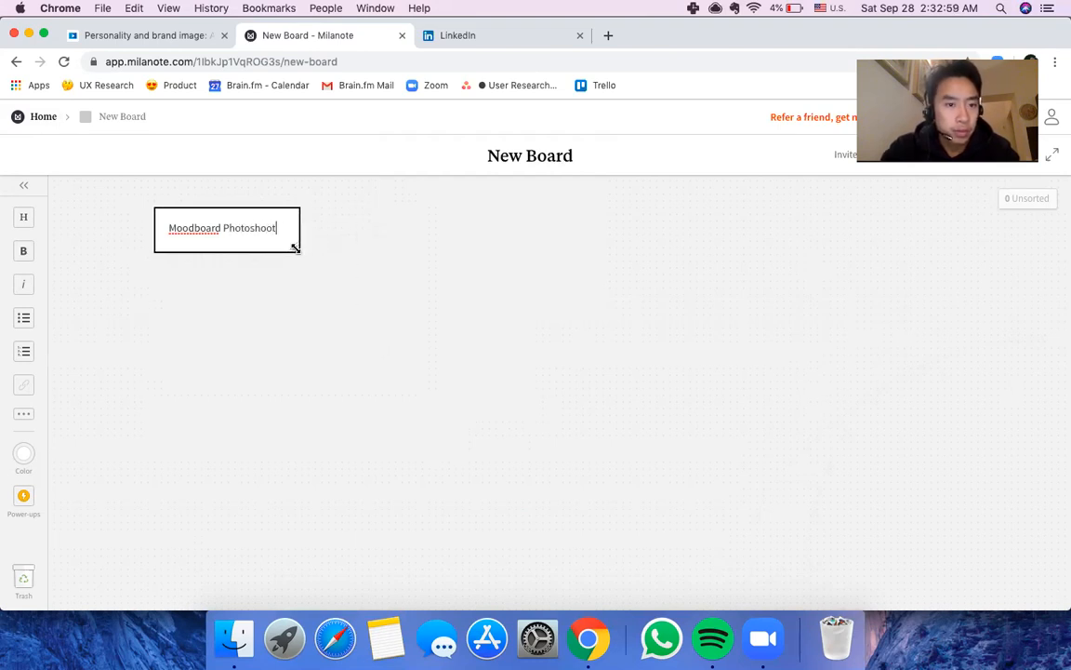
{"action": "left_click", "coordinate": [270, 280]}
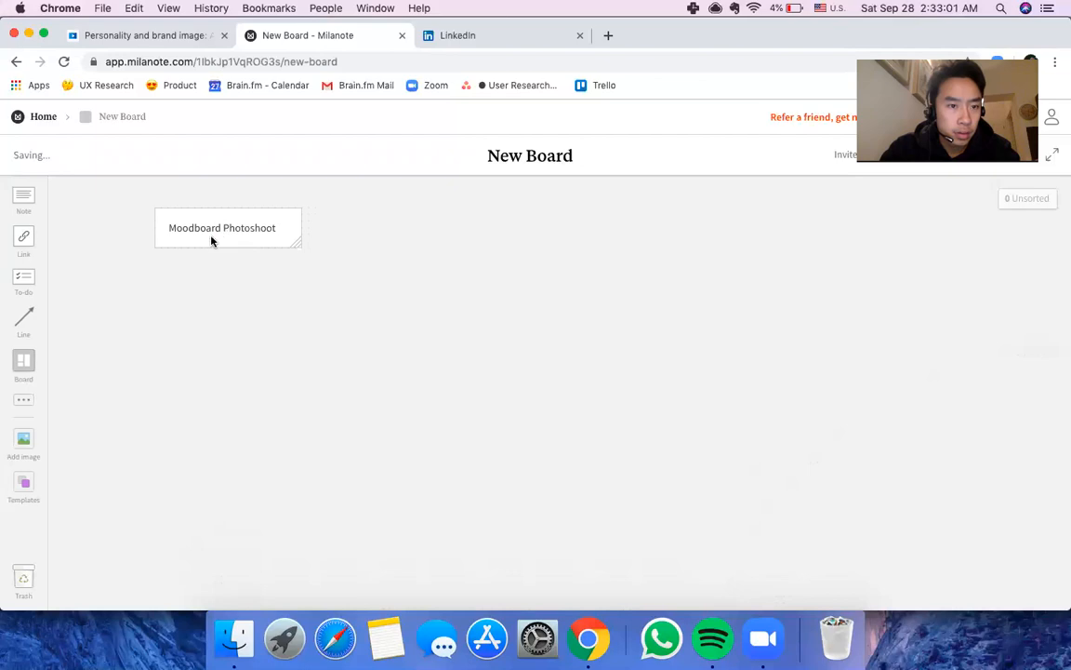
Step: Try adding a second blank note beside the "Moodboard Photoshoot" note
{"action": "left_click", "coordinate": [210, 239]}
{"action": "double_click", "coordinate": [356, 265]}
{"action": "left_click", "coordinate": [227, 253]}
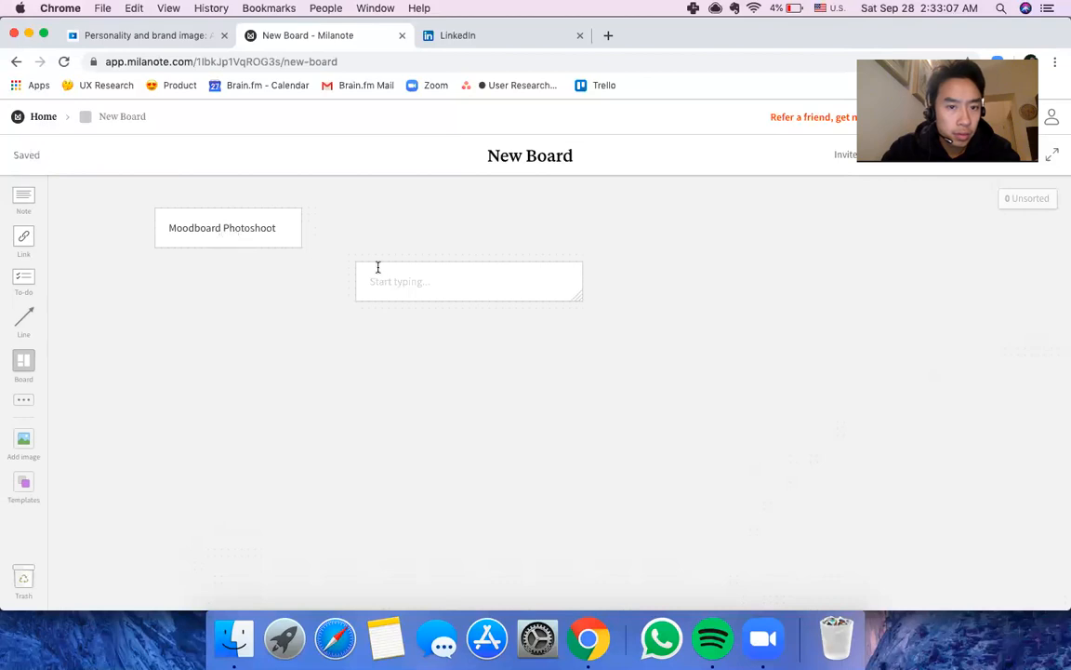
{"action": "left_click", "coordinate": [378, 267]}
{"action": "left_click", "coordinate": [230, 258]}
{"action": "left_click", "coordinate": [187, 231]}
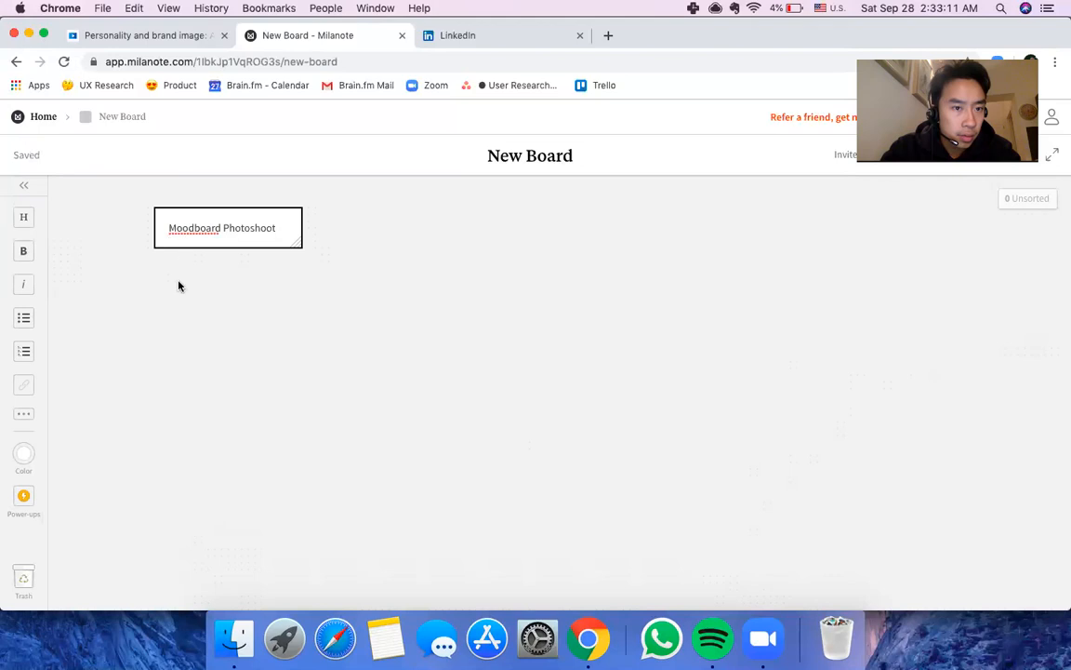
{"action": "left_click", "coordinate": [179, 286]}
{"action": "left_click", "coordinate": [171, 240]}
{"action": "left_click", "coordinate": [153, 280]}
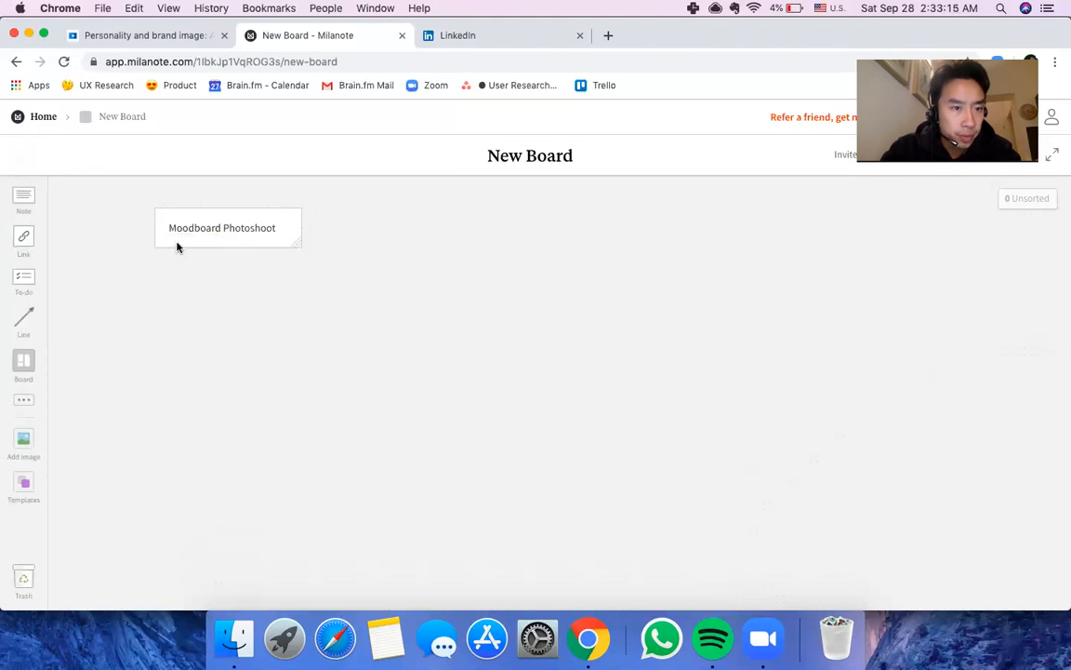
{"action": "left_click_drag", "start_coordinate": [180, 245], "coordinate": [174, 244]}
{"action": "left_click", "coordinate": [175, 246]}
{"action": "left_click", "coordinate": [176, 264]}
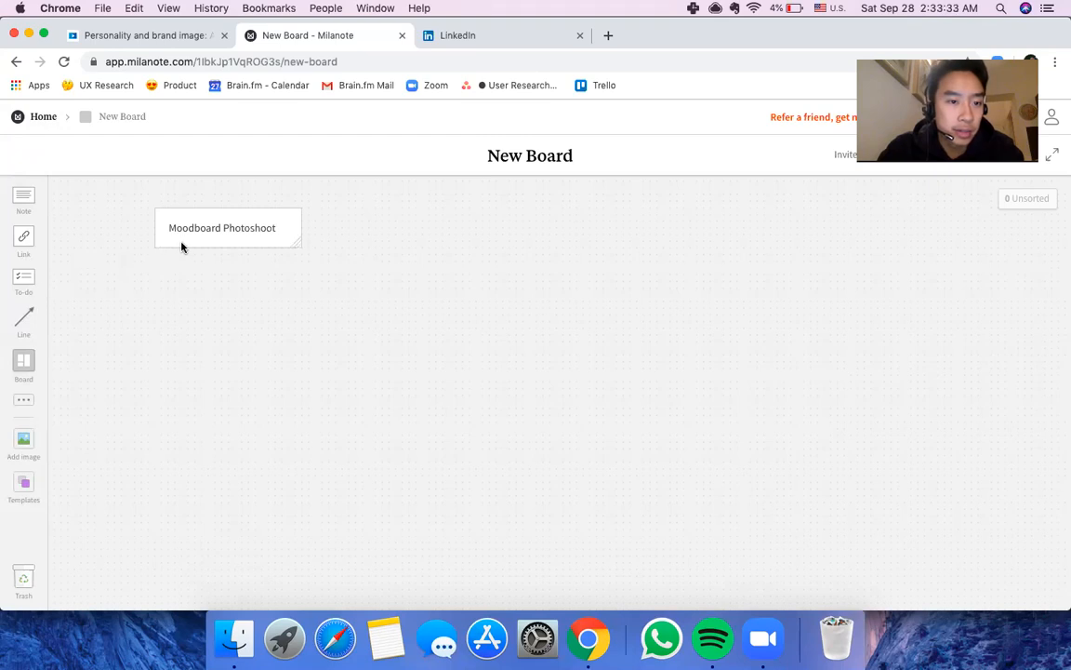
Step: Move the "Moodboard Photoshoot" note slightly up and left on the board and open the file chooser for uploading own images
{"action": "mouse_move", "coordinate": [215, 259]}
{"action": "left_mouse_down"}
{"action": "mouse_move", "coordinate": [220, 270]}
{"action": "mouse_move", "coordinate": [206, 245]}
{"action": "left_mouse_up"}
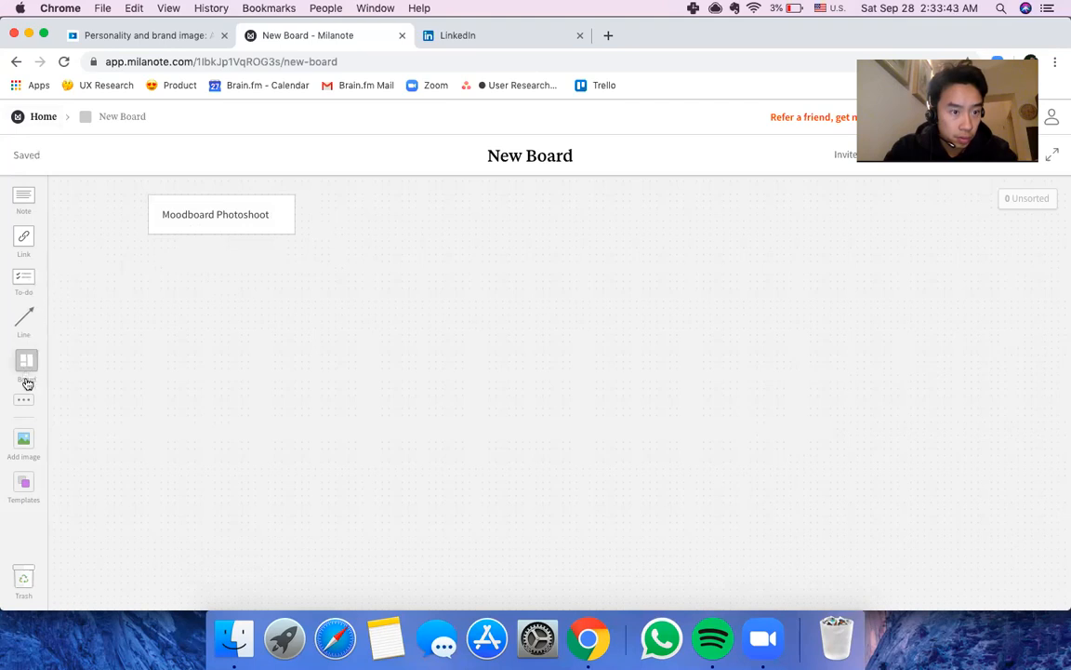
{"action": "left_click", "coordinate": [28, 447]}
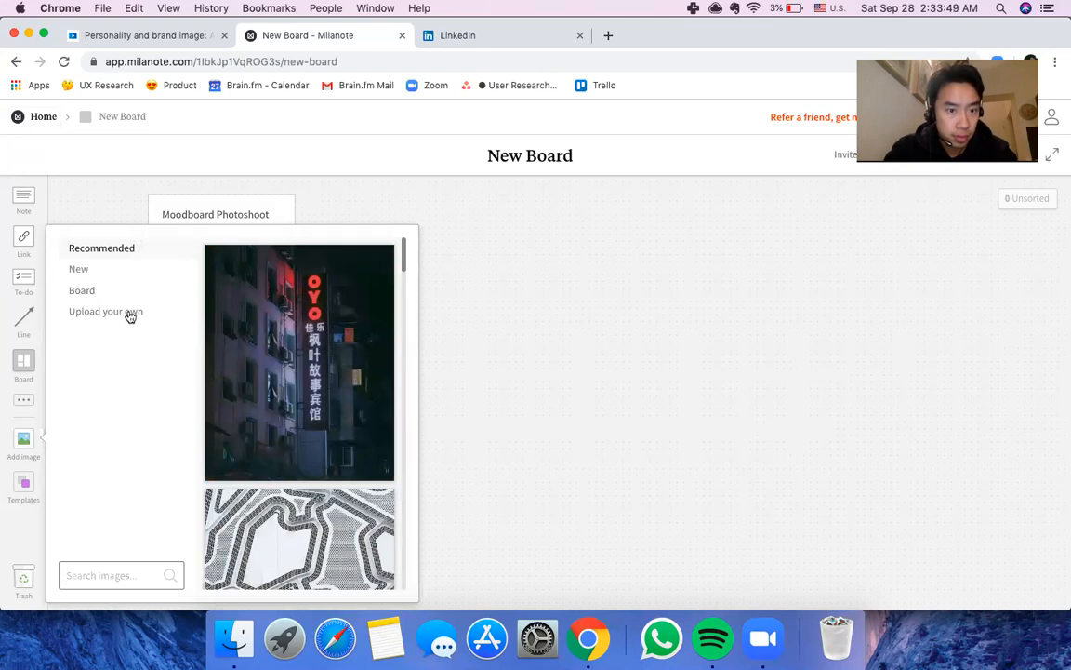
{"action": "left_click", "coordinate": [130, 315]}
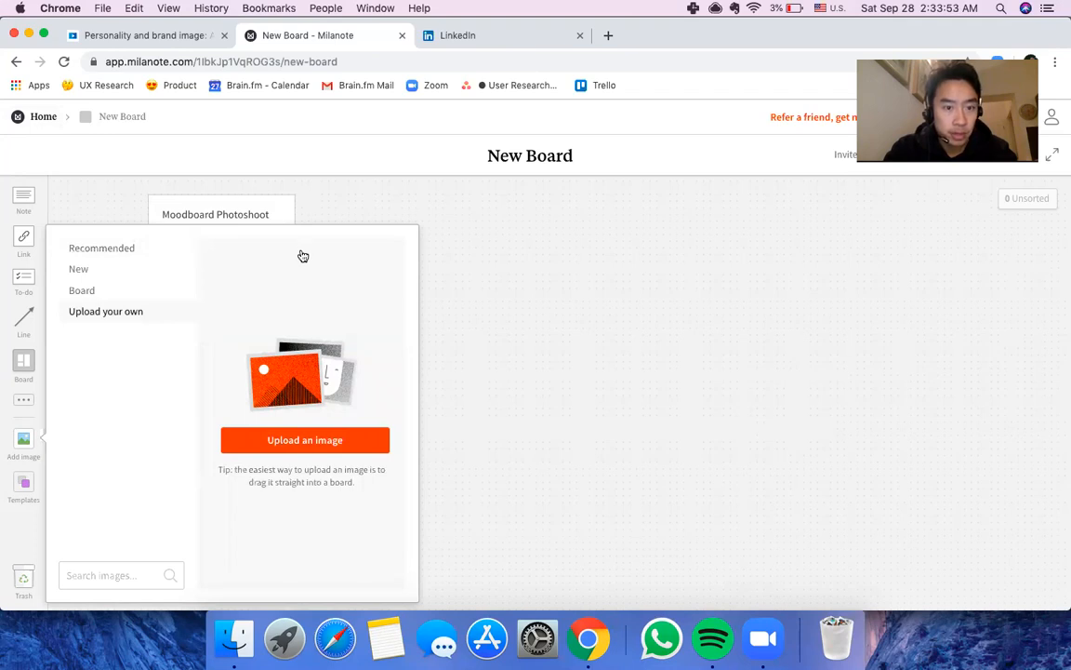
{"action": "left_click", "coordinate": [304, 289]}
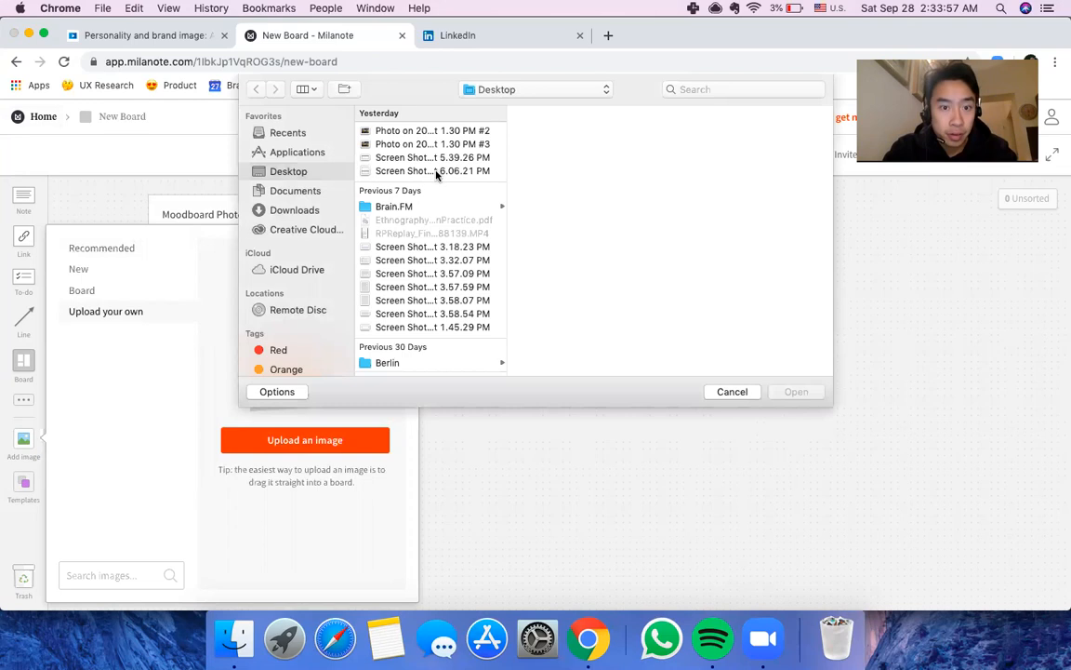
Step: Upload the first six JPG photos from the HollywoodPhotoshoot folder inside Photos on the Desktop
{"action": "scroll", "coordinate": [381, 246], "scroll_direction": "down", "scroll_amount": 5}
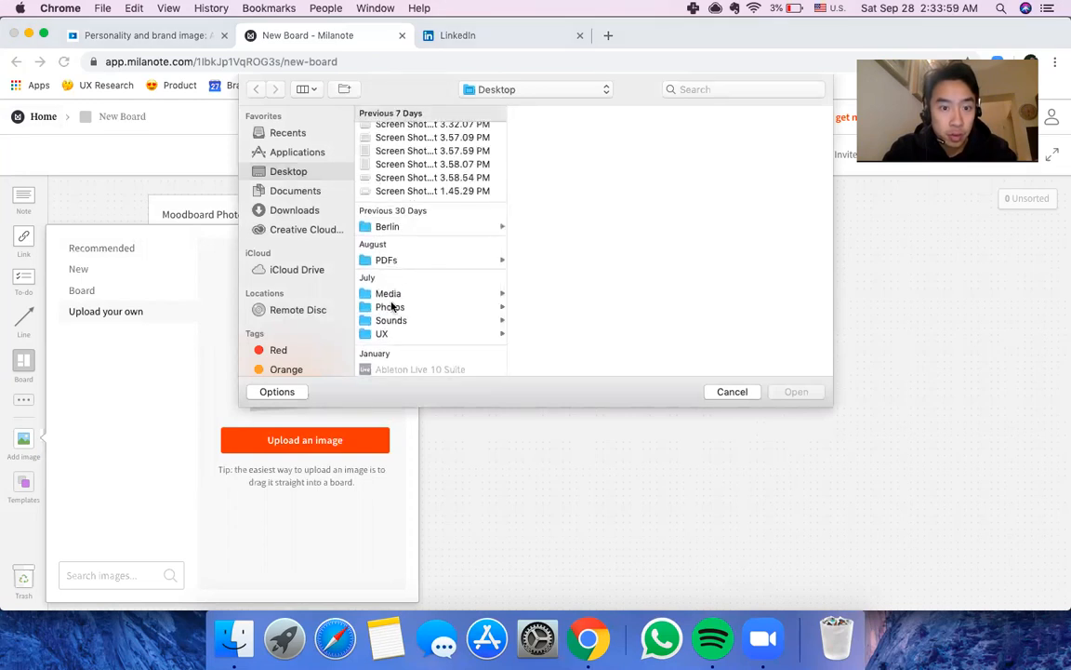
{"action": "left_click", "coordinate": [391, 308]}
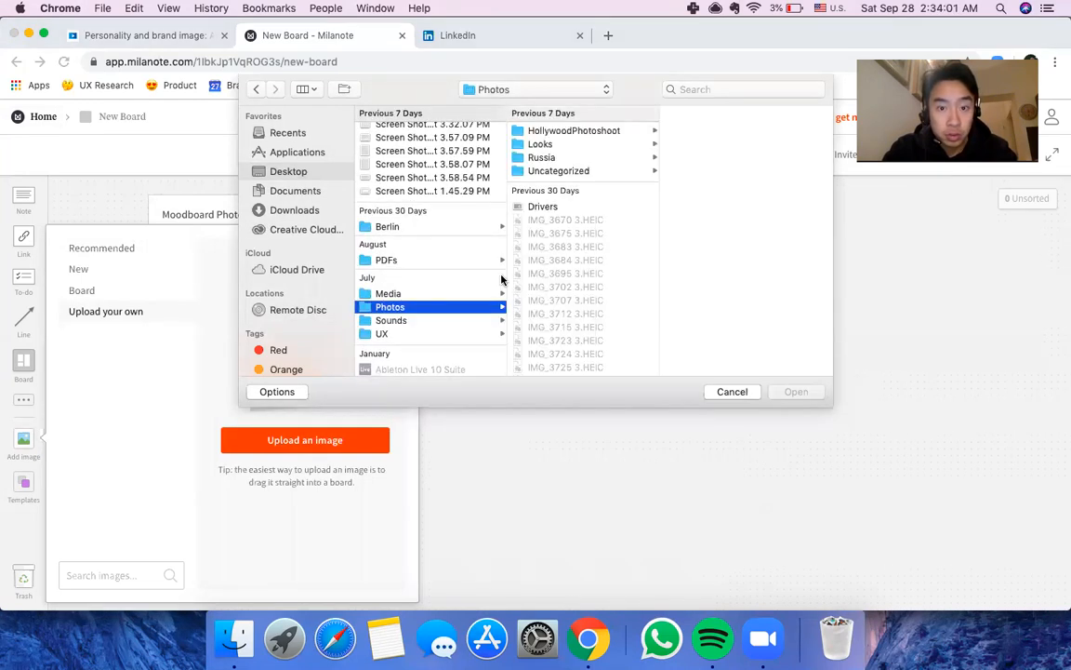
{"action": "left_click", "coordinate": [571, 132]}
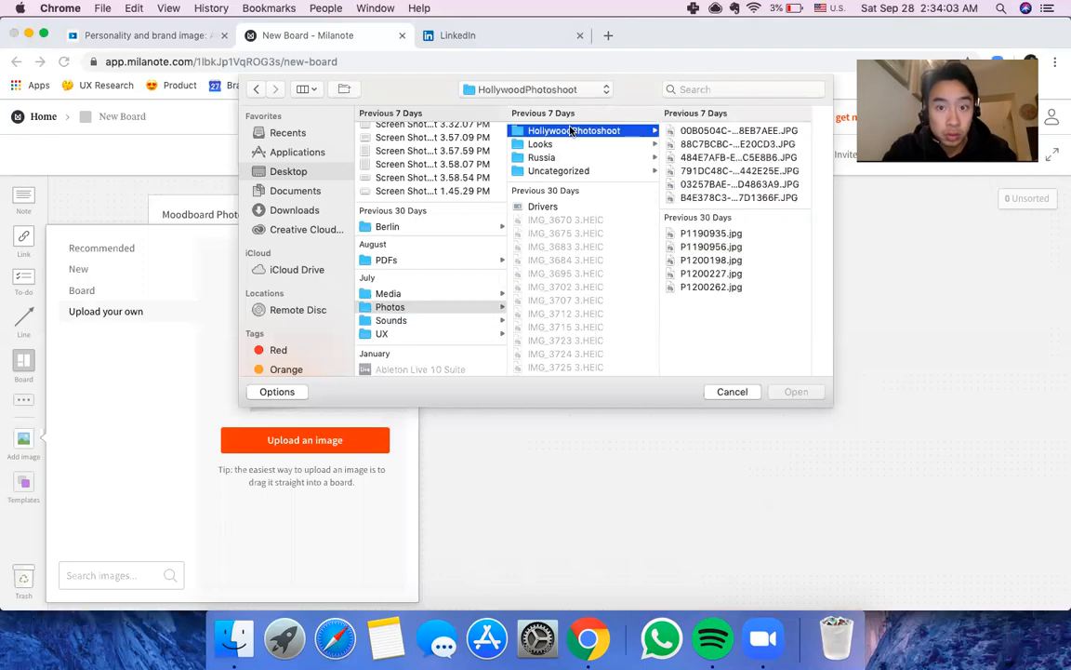
{"action": "left_click", "coordinate": [633, 145]}
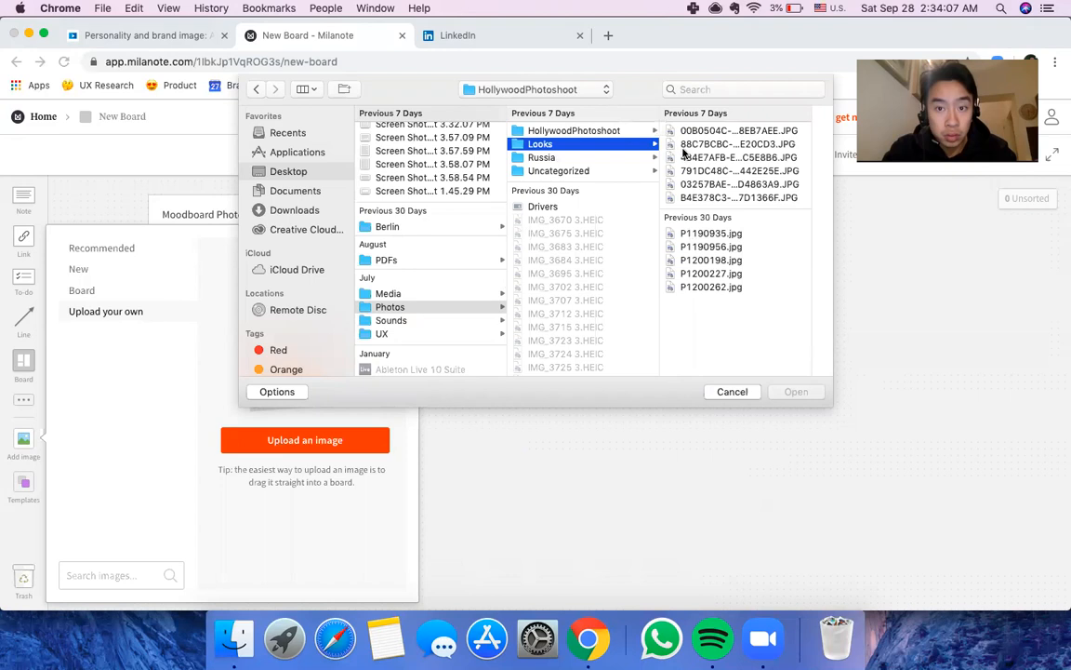
{"action": "left_click", "coordinate": [612, 132]}
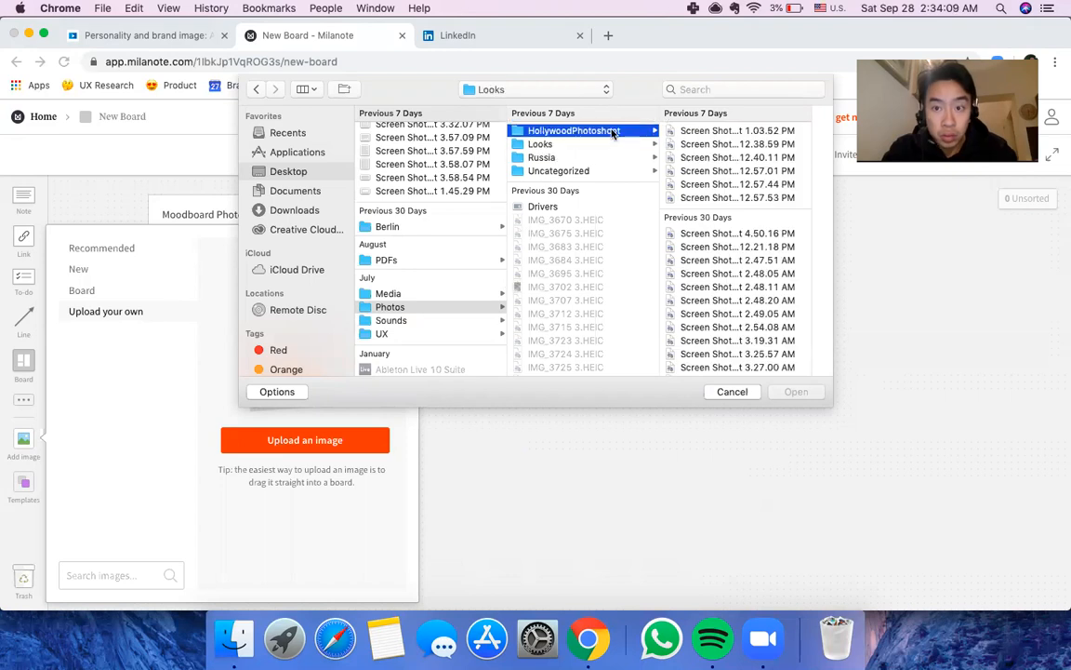
{"action": "key", "text": "Right"}
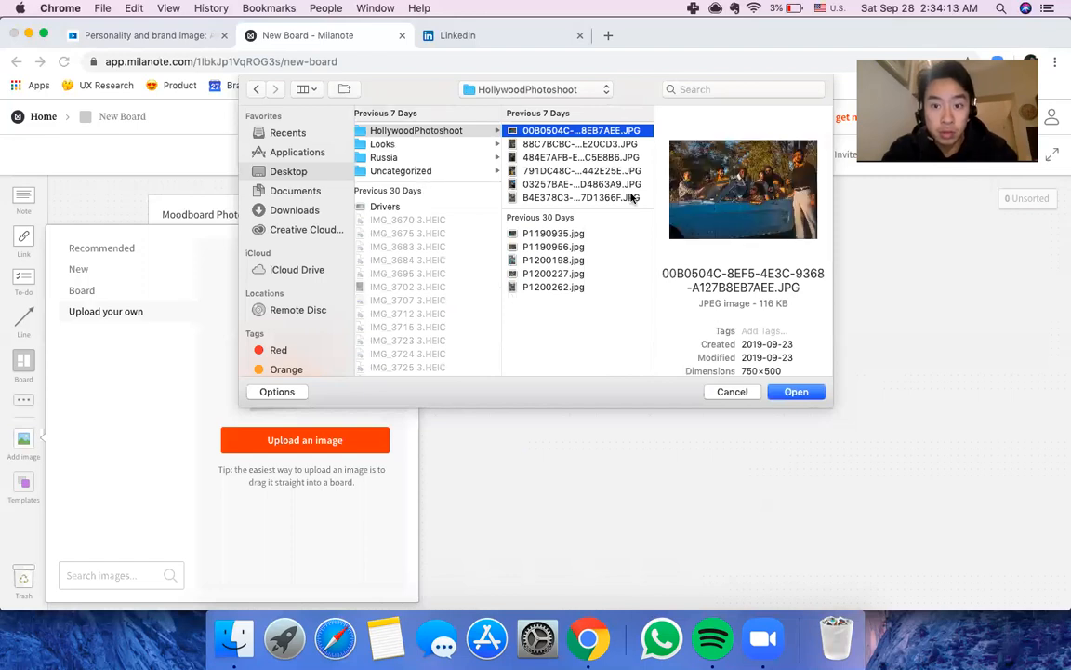
{"action": "left_click", "coordinate": [631, 197], "text": "shift"}
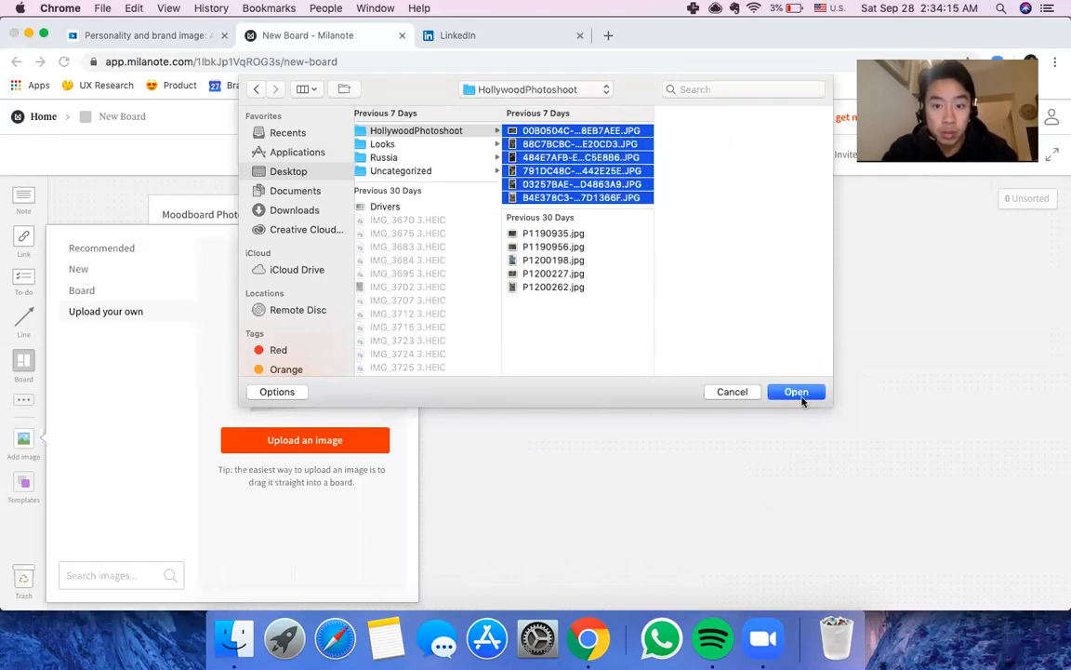
{"action": "left_click", "coordinate": [800, 396]}
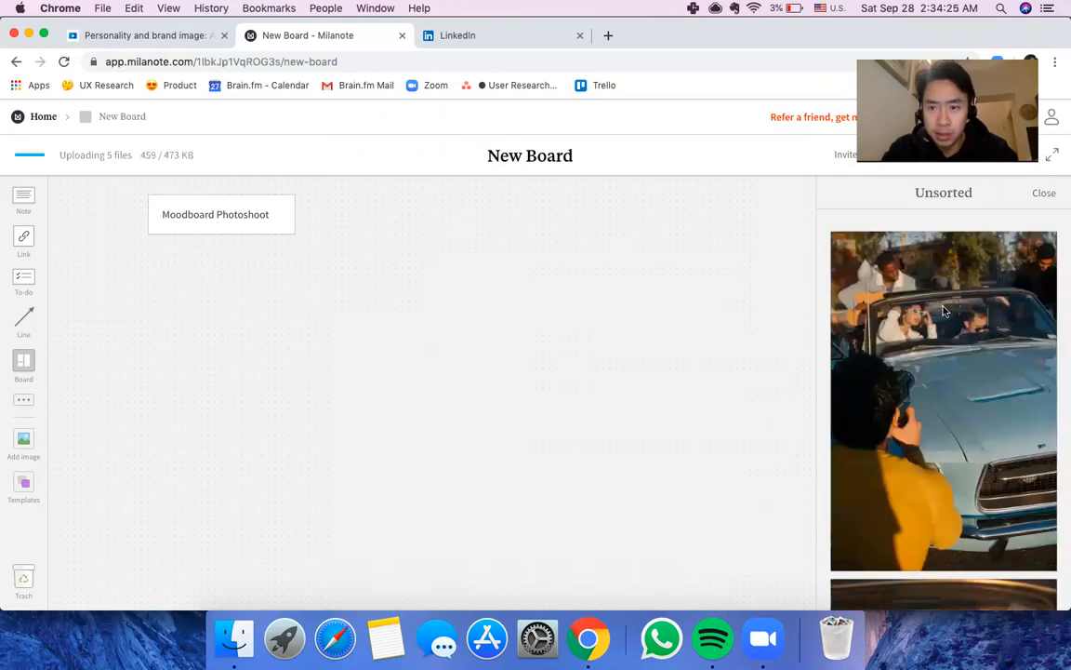
Step: Look through the uploaded unsorted photos and place the one of three women standing in the street on the board
{"action": "scroll", "coordinate": [944, 312], "scroll_direction": "down", "scroll_amount": 10}
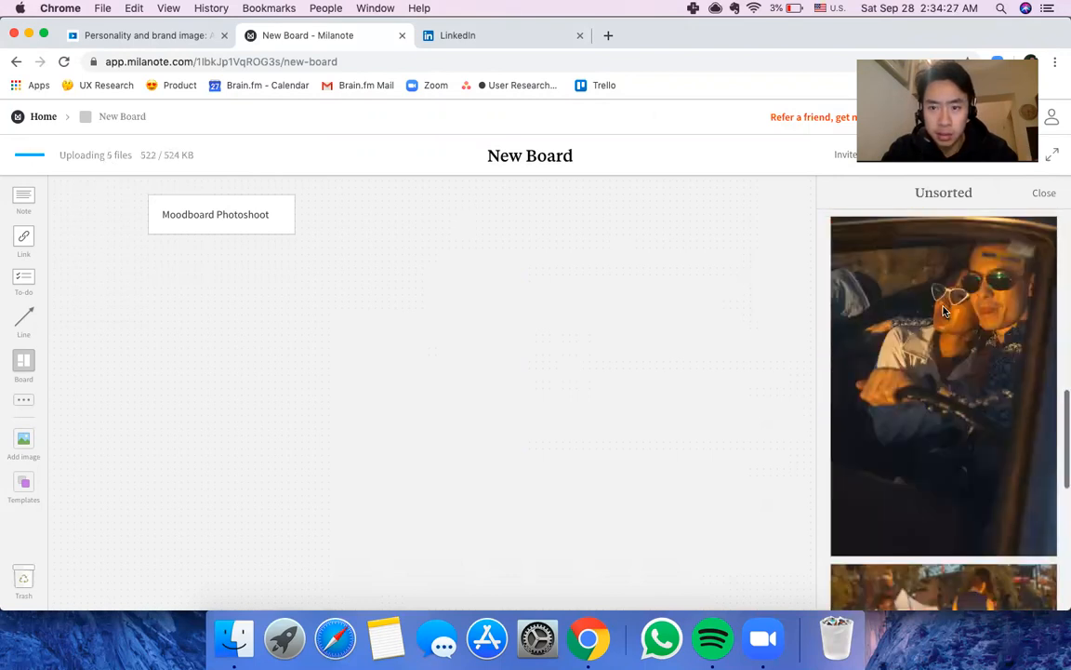
{"action": "scroll", "coordinate": [944, 312], "scroll_direction": "down", "scroll_amount": 2}
{"action": "scroll", "coordinate": [944, 311], "scroll_direction": "up", "scroll_amount": 10}
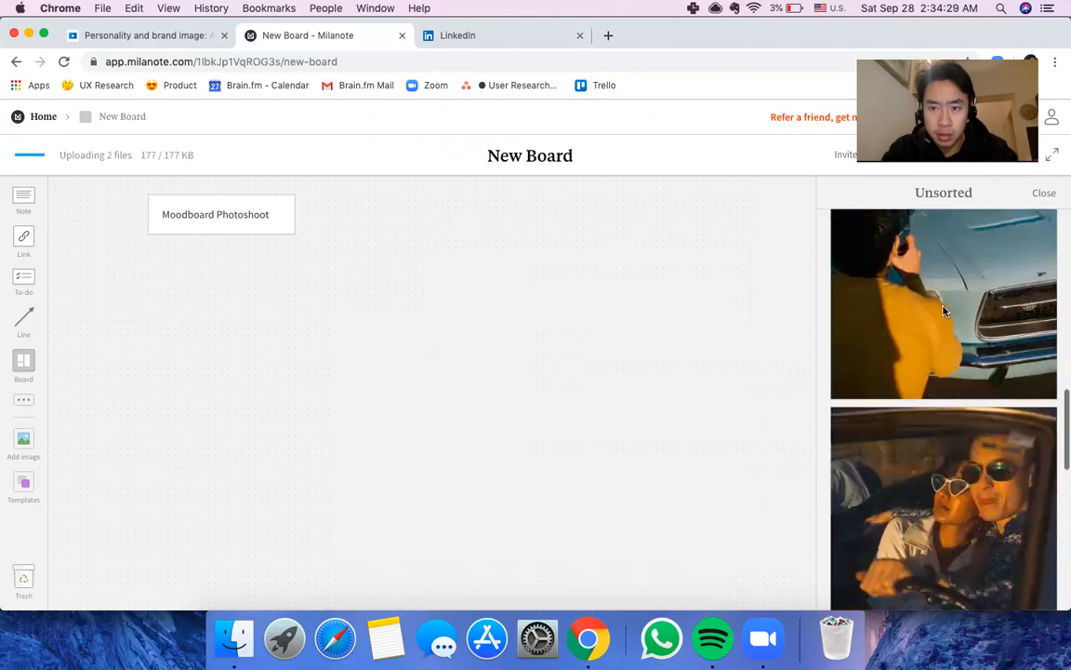
{"action": "scroll", "coordinate": [944, 311], "scroll_direction": "up", "scroll_amount": 5}
{"action": "left_click_drag", "start_coordinate": [944, 312], "coordinate": [560, 292]}
{"action": "left_click_drag", "start_coordinate": [490, 315], "coordinate": [419, 330]}
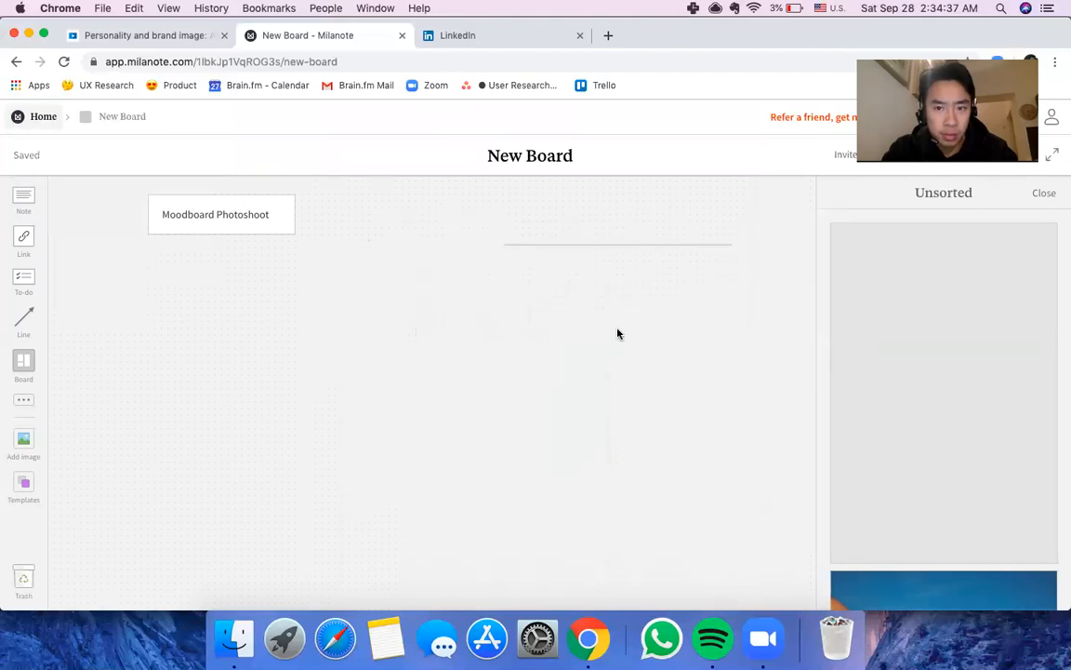
Step: Preview the photo of the woman holding a camcorder at full size and place it beside the three women photo
{"action": "left_click", "coordinate": [905, 287]}
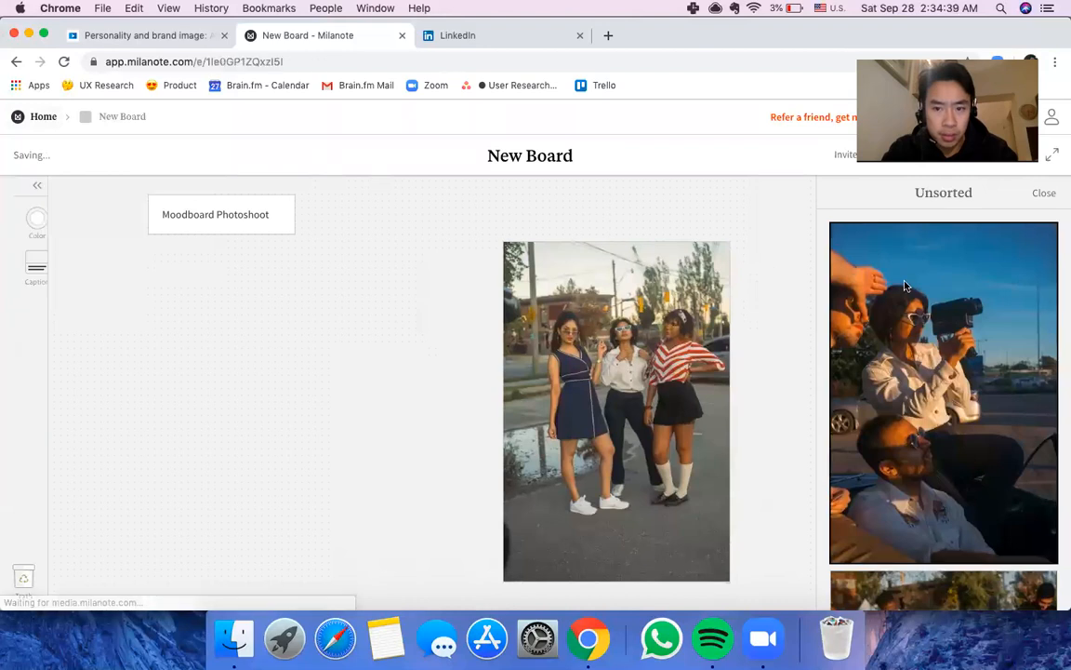
{"action": "double_click", "coordinate": [905, 286]}
{"action": "left_click", "coordinate": [904, 286]}
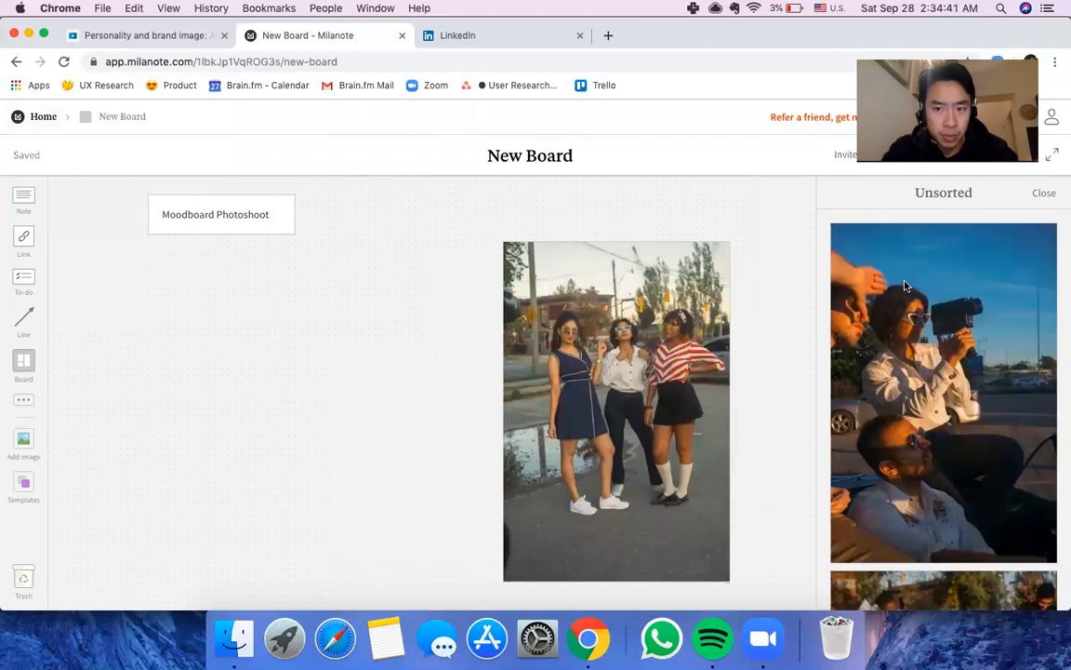
{"action": "double_click", "coordinate": [905, 286]}
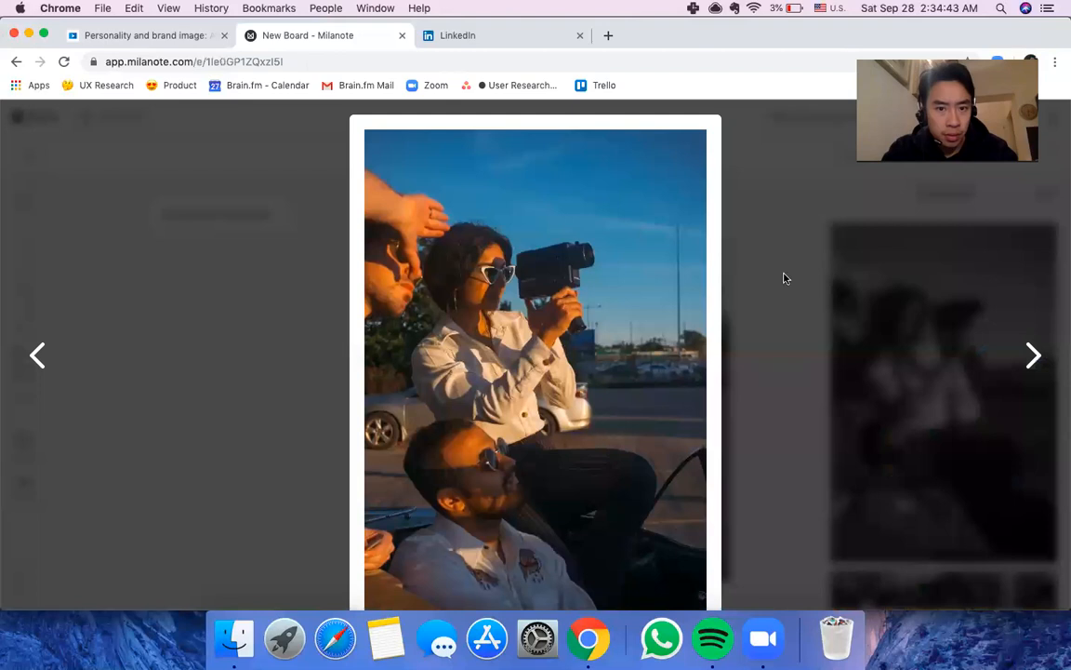
{"action": "left_click", "coordinate": [781, 281]}
{"action": "left_click_drag", "start_coordinate": [882, 287], "coordinate": [338, 301]}
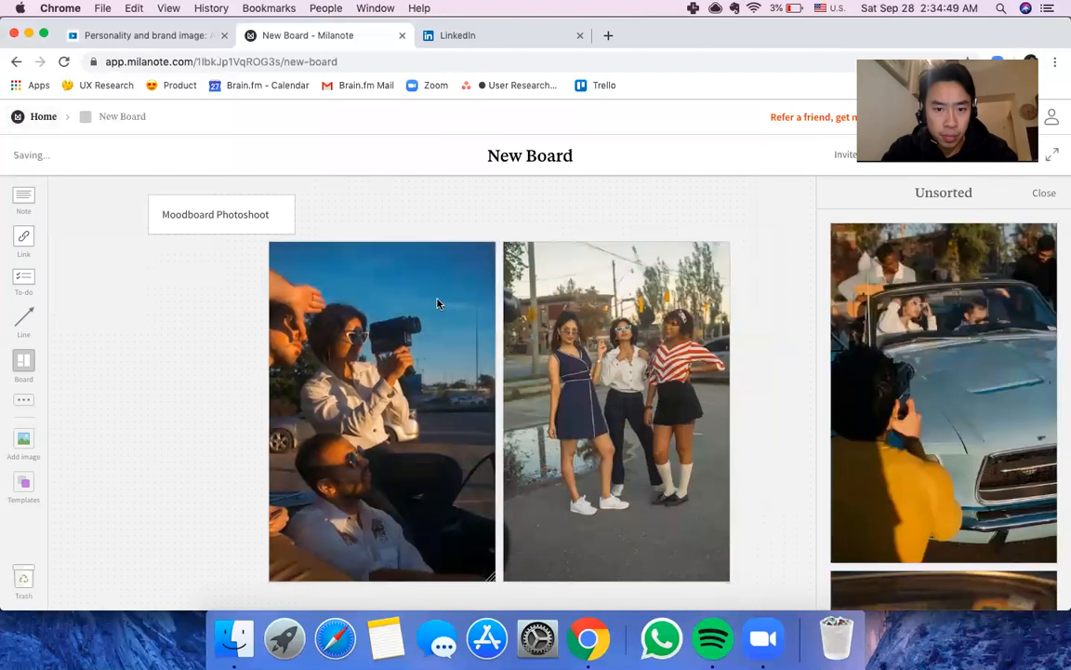
Step: Shrink the camcorder woman photo to about half its size and move it to the board's left side below the note
{"action": "left_click", "coordinate": [437, 303]}
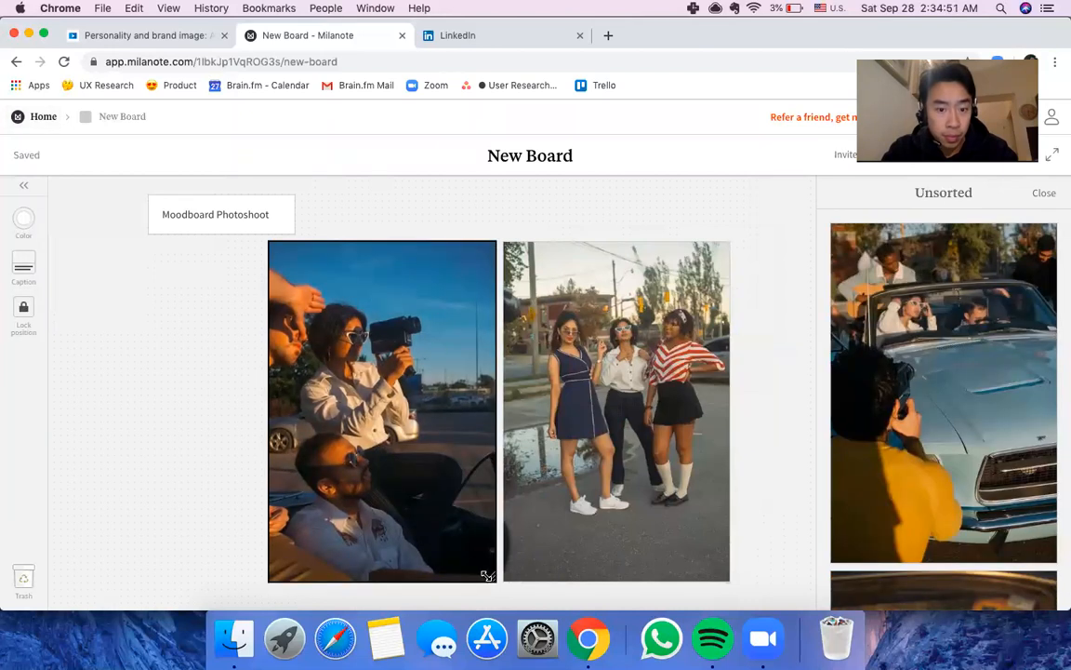
{"action": "left_click_drag", "start_coordinate": [485, 576], "coordinate": [355, 412]}
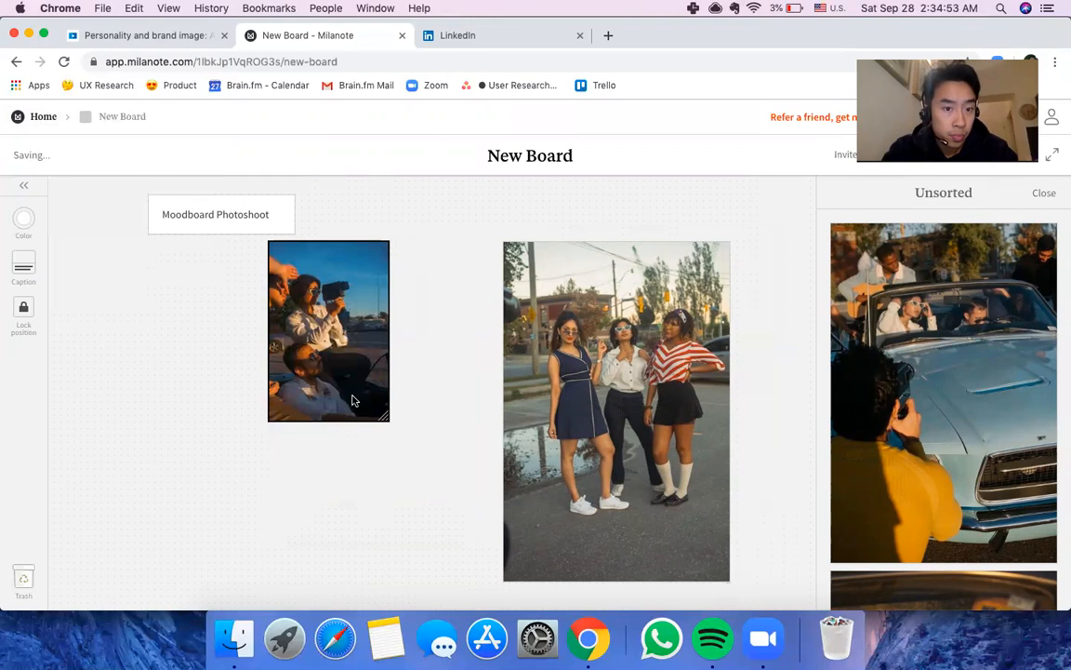
{"action": "left_click_drag", "start_coordinate": [275, 372], "coordinate": [102, 365]}
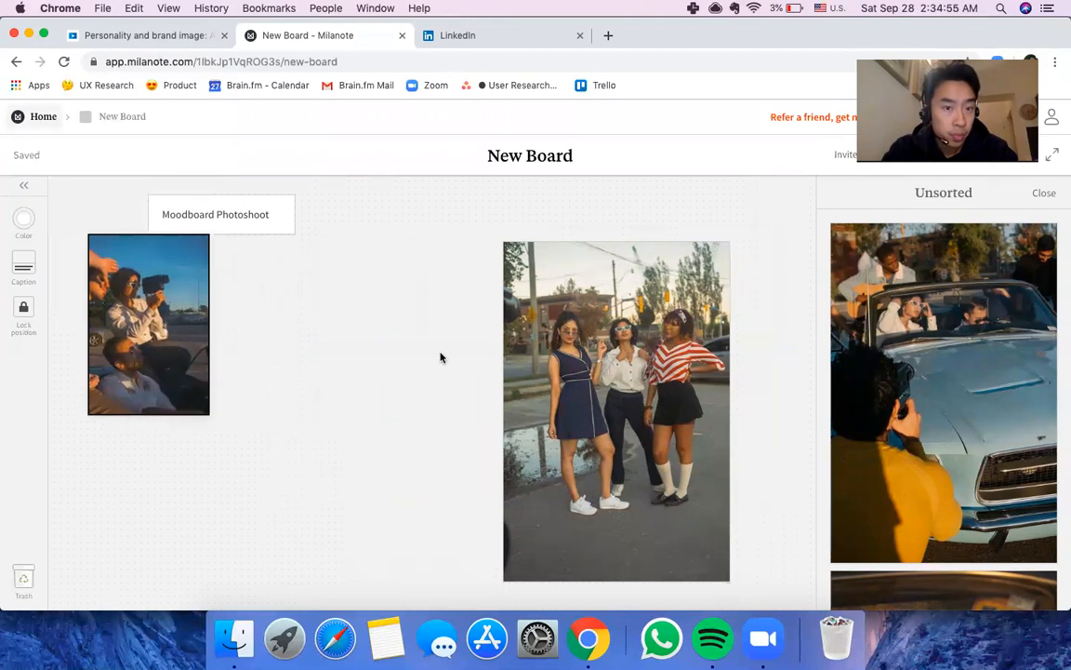
Step: Shrink the three women photo slightly and move it directly beside the small camcorder woman photo
{"action": "double_click", "coordinate": [619, 504]}
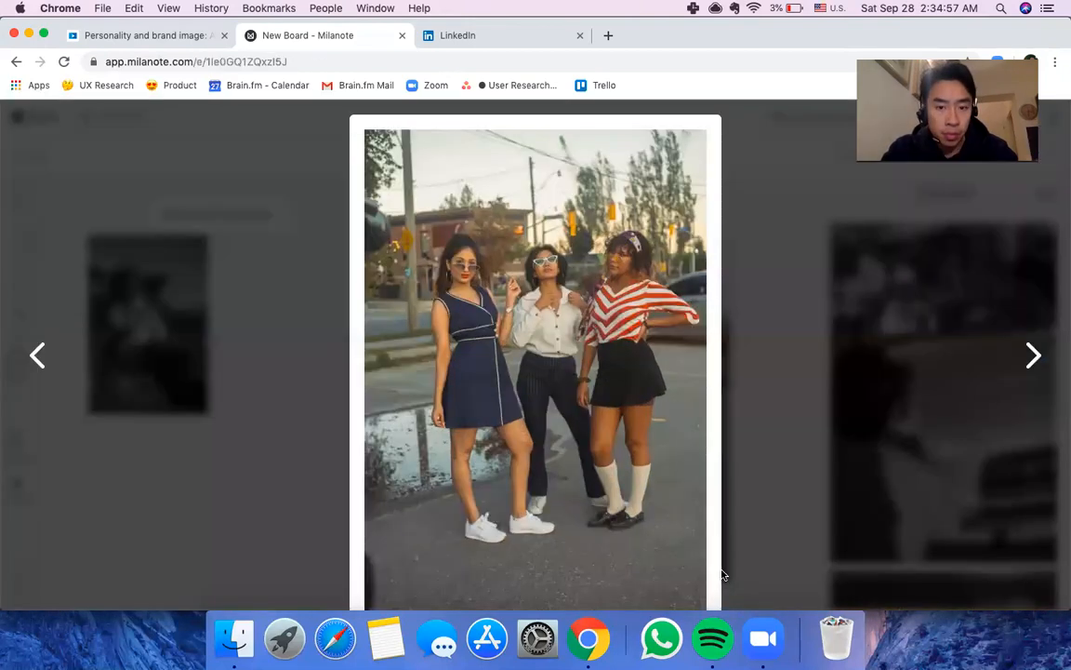
{"action": "left_click", "coordinate": [781, 521]}
{"action": "mouse_move", "coordinate": [725, 571]}
{"action": "left_mouse_down"}
{"action": "mouse_move", "coordinate": [682, 522]}
{"action": "mouse_move", "coordinate": [724, 550]}
{"action": "mouse_move", "coordinate": [721, 559]}
{"action": "left_mouse_up"}
{"action": "left_click_drag", "start_coordinate": [642, 444], "coordinate": [320, 438]}
Step: Place the photo of the photographer in yellow by the blue car beside the three women photo and shrink it slightly
{"action": "left_click_drag", "start_coordinate": [882, 439], "coordinate": [516, 444]}
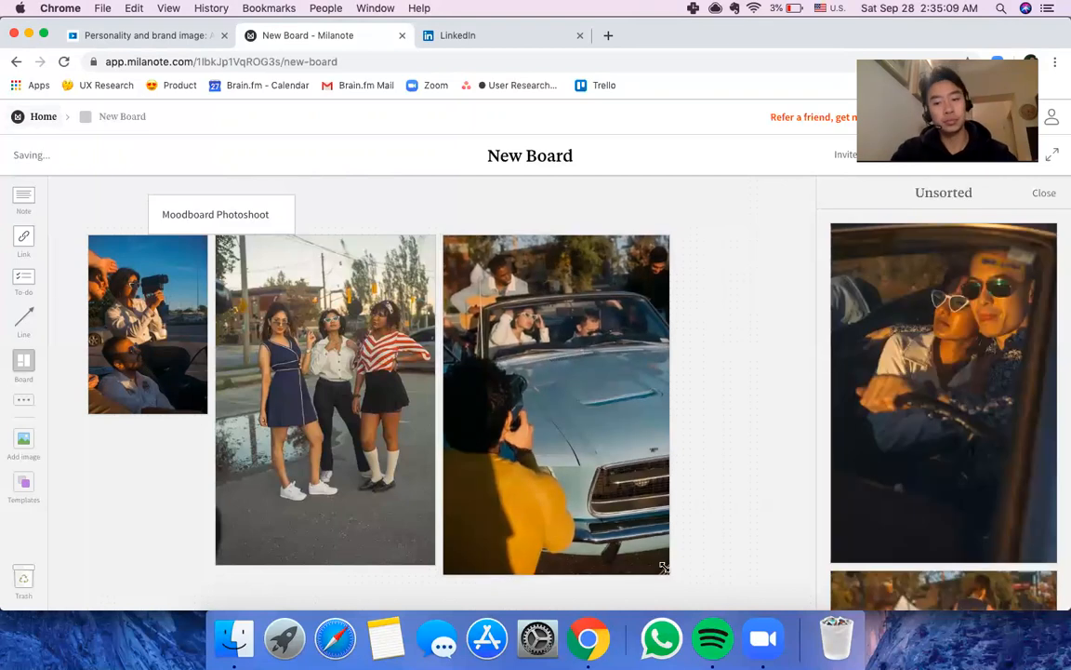
{"action": "left_click_drag", "start_coordinate": [664, 568], "coordinate": [631, 511]}
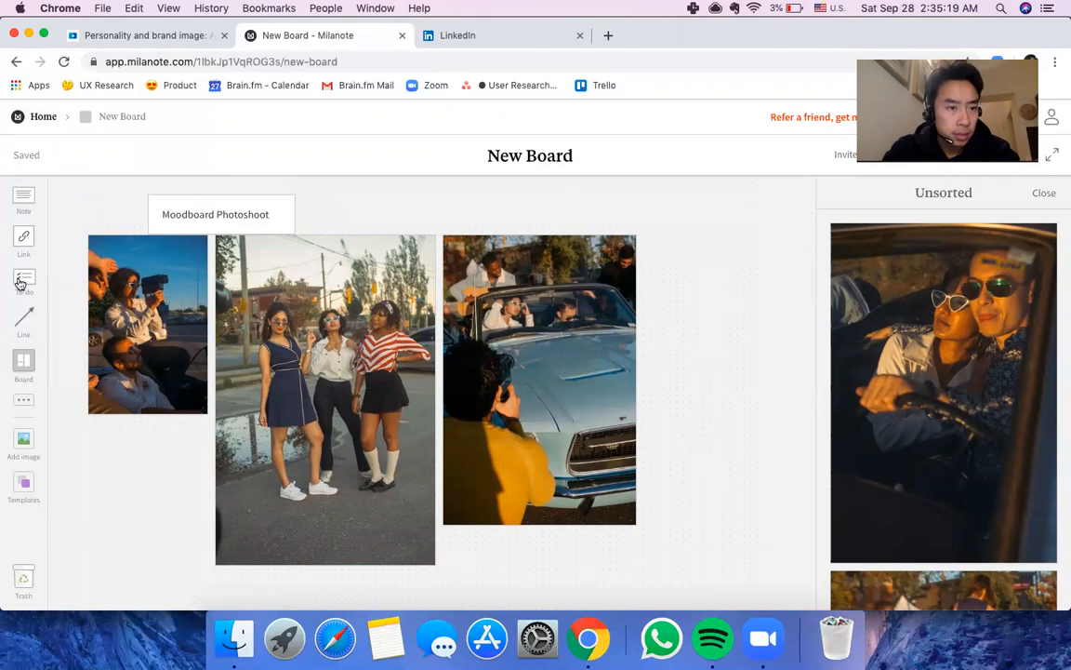
Step: Add an empty to-do list to the board at the upper right of the photographer photo
{"action": "left_click_drag", "start_coordinate": [26, 281], "coordinate": [78, 418]}
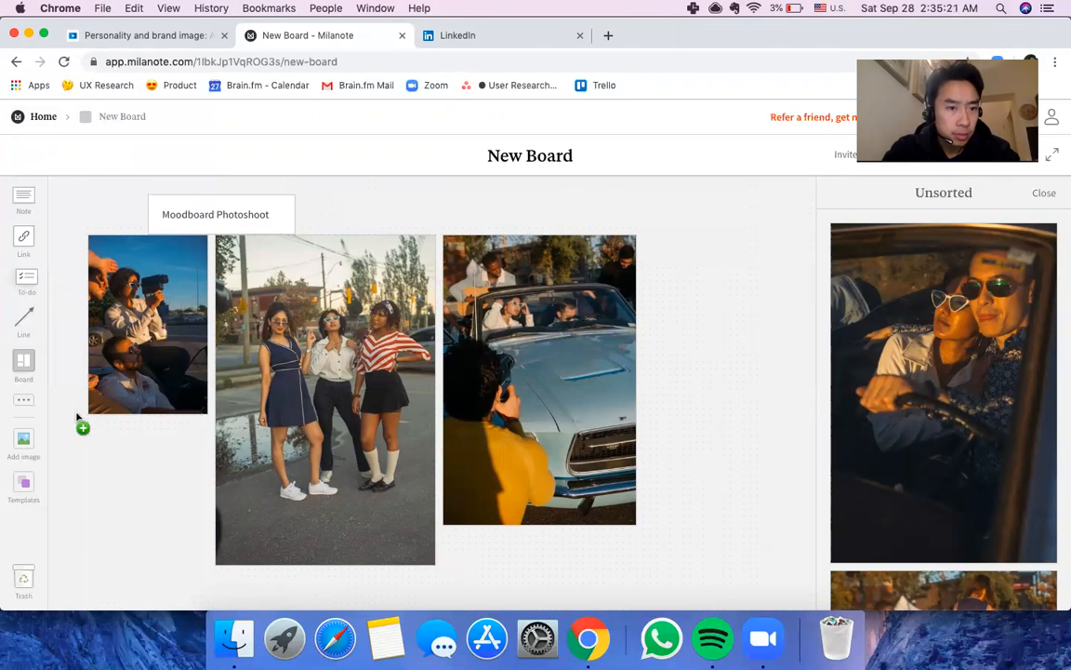
{"action": "left_click_drag", "start_coordinate": [107, 457], "coordinate": [656, 257]}
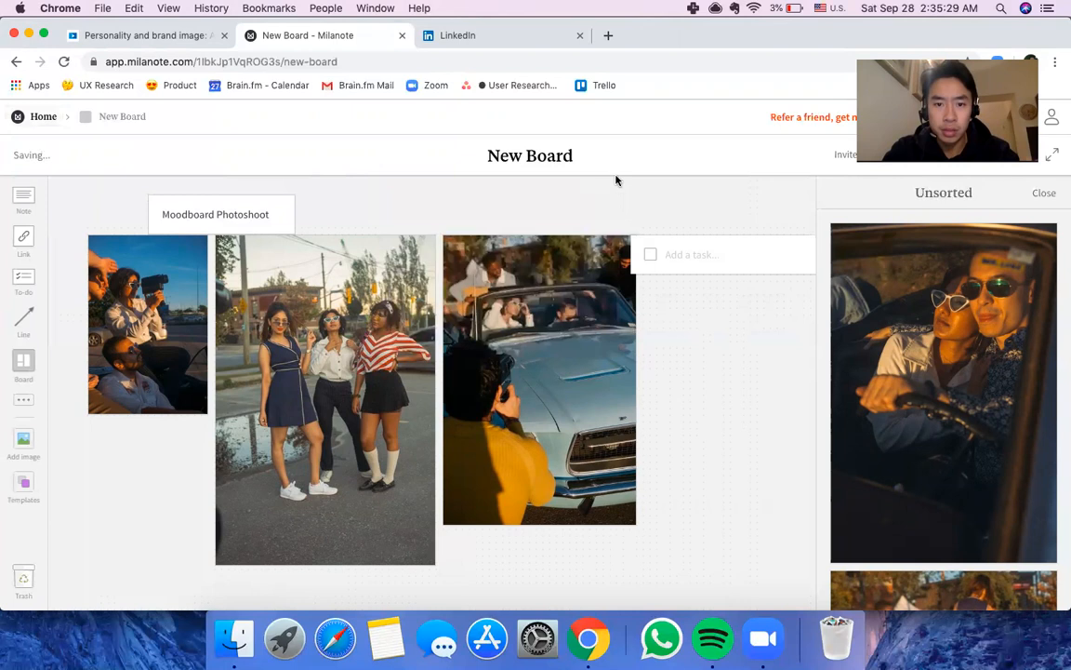
{"action": "left_click", "coordinate": [665, 253]}
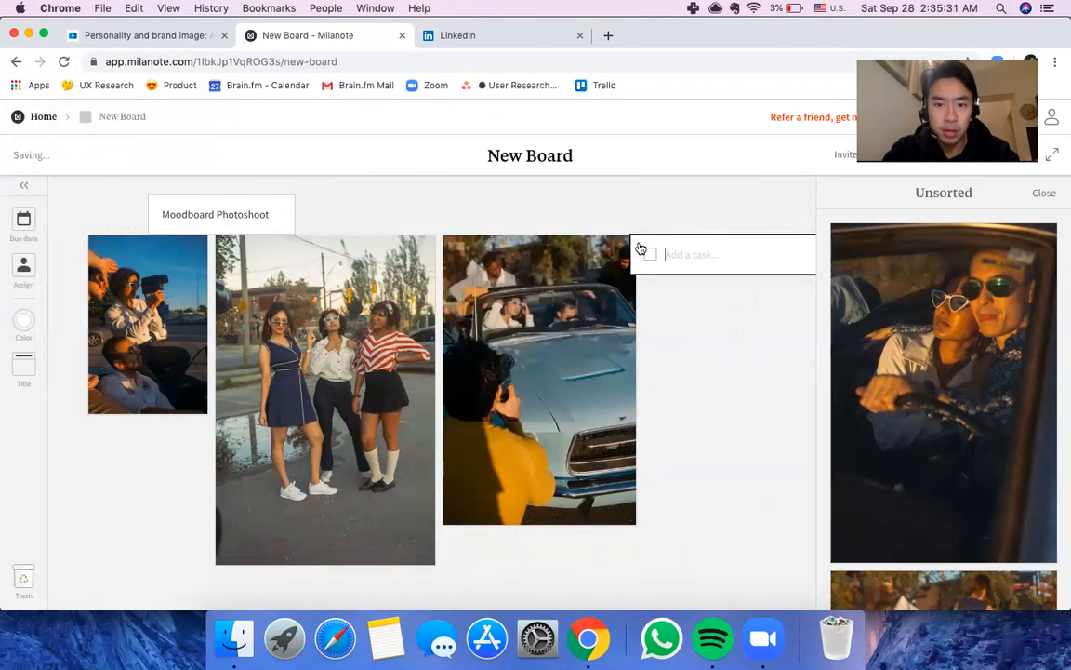
{"action": "left_click", "coordinate": [682, 311]}
{"action": "left_click", "coordinate": [695, 253]}
{"action": "left_click", "coordinate": [680, 302]}
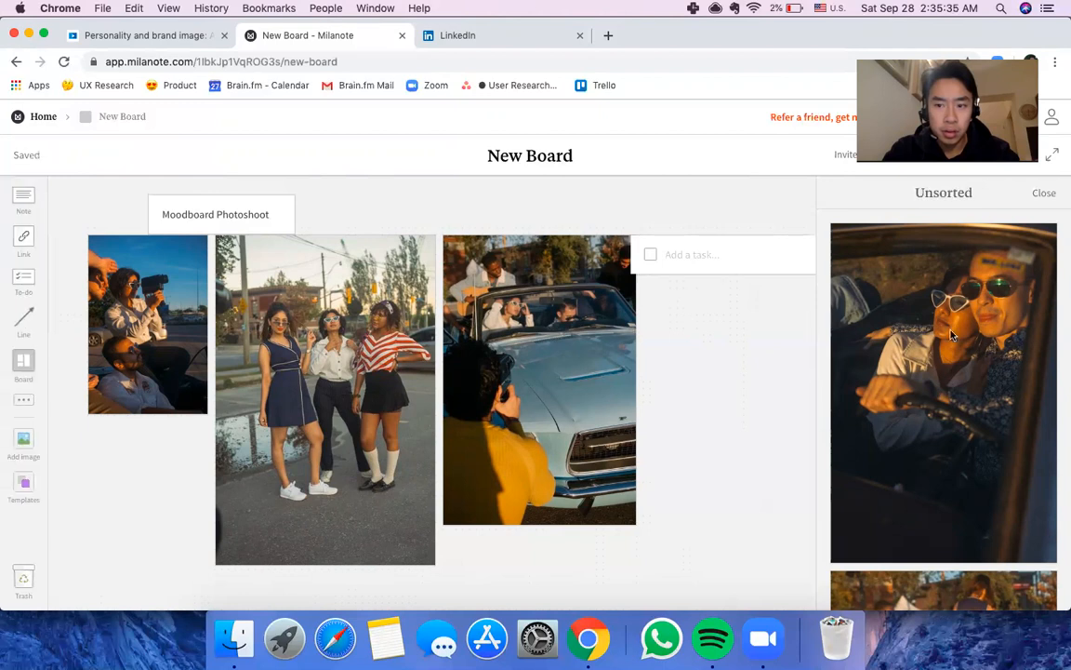
Step: Place the couple-in-car photo below the to-do list and the group photo below the photographer photo, enlarging the group photo to align right edges
{"action": "left_click_drag", "start_coordinate": [901, 356], "coordinate": [693, 344]}
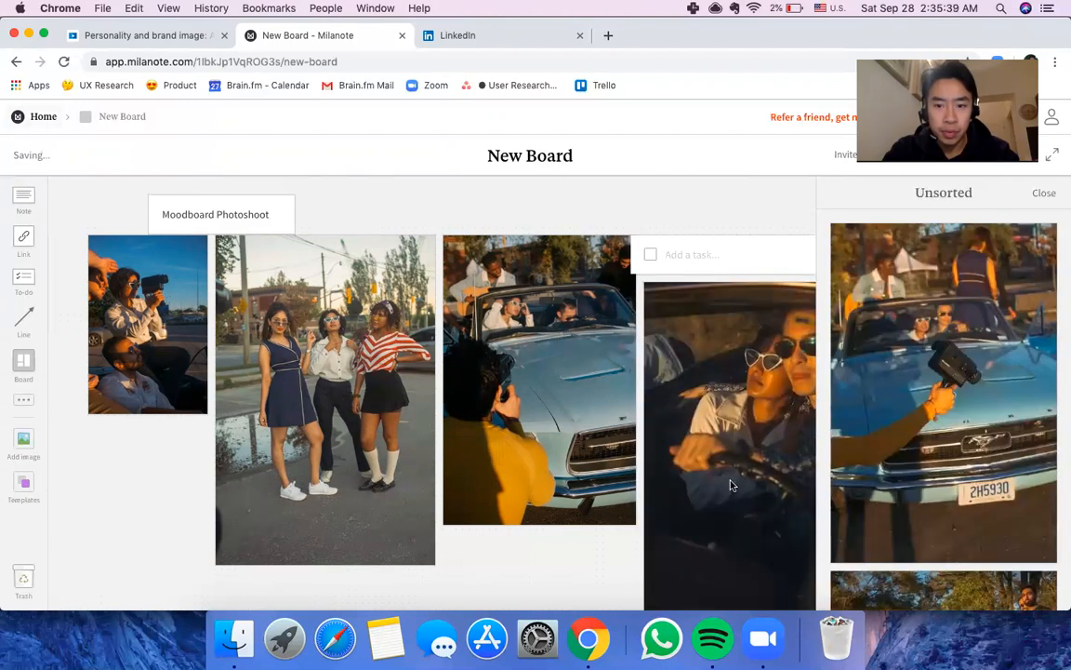
{"action": "scroll", "coordinate": [732, 485], "scroll_direction": "down", "scroll_amount": 5}
{"action": "left_click_drag", "start_coordinate": [924, 593], "coordinate": [412, 266]}
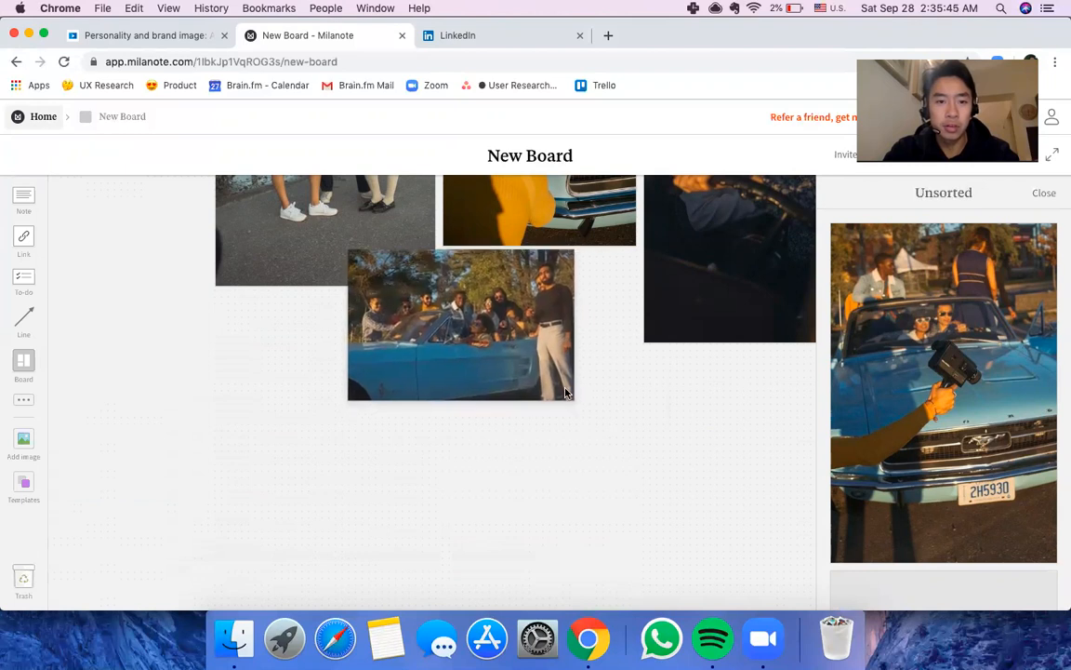
{"action": "left_click_drag", "start_coordinate": [582, 399], "coordinate": [636, 420]}
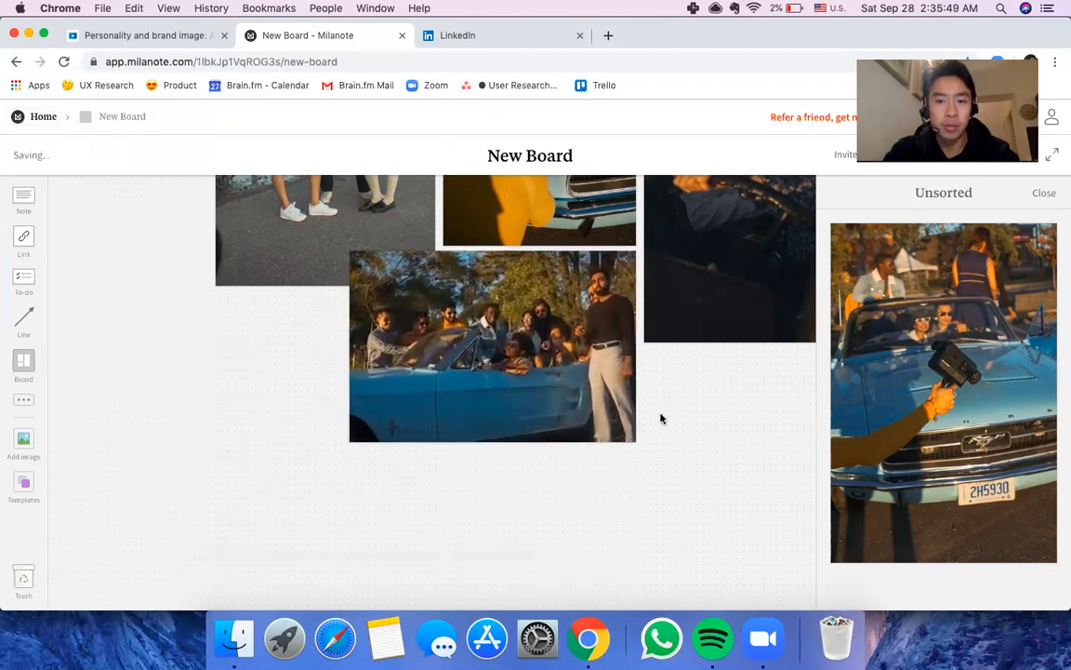
Step: Place the last unsorted photo, the camcorder in front of the Mustang, below the small camcorder woman photo
{"action": "scroll", "coordinate": [660, 418], "scroll_direction": "up", "scroll_amount": 10}
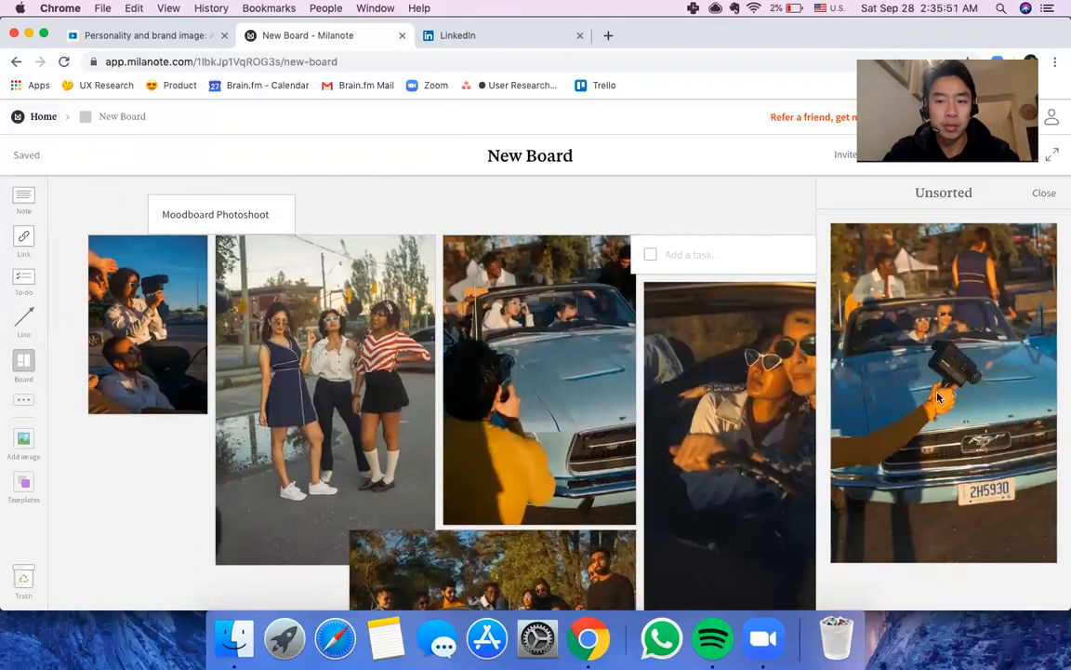
{"action": "left_click_drag", "start_coordinate": [940, 398], "coordinate": [213, 459]}
{"action": "scroll", "coordinate": [228, 409], "scroll_direction": "down", "scroll_amount": 5}
{"action": "left_click_drag", "start_coordinate": [258, 324], "coordinate": [264, 377]}
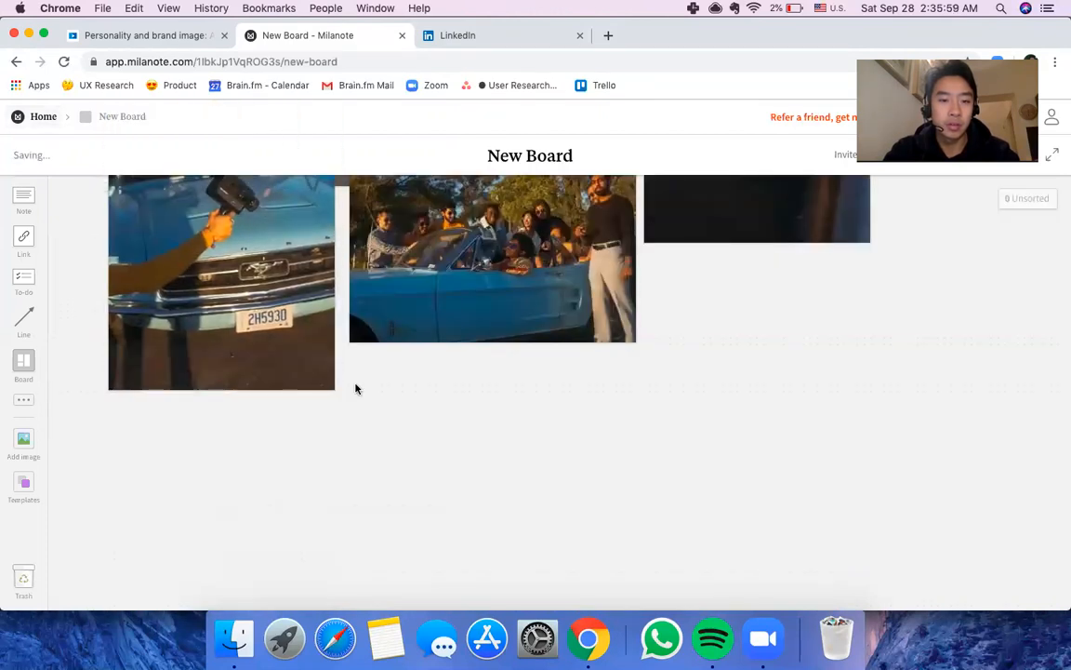
{"action": "scroll", "coordinate": [355, 389], "scroll_direction": "up", "scroll_amount": 3}
{"action": "scroll", "coordinate": [313, 486], "scroll_direction": "down", "scroll_amount": 2}
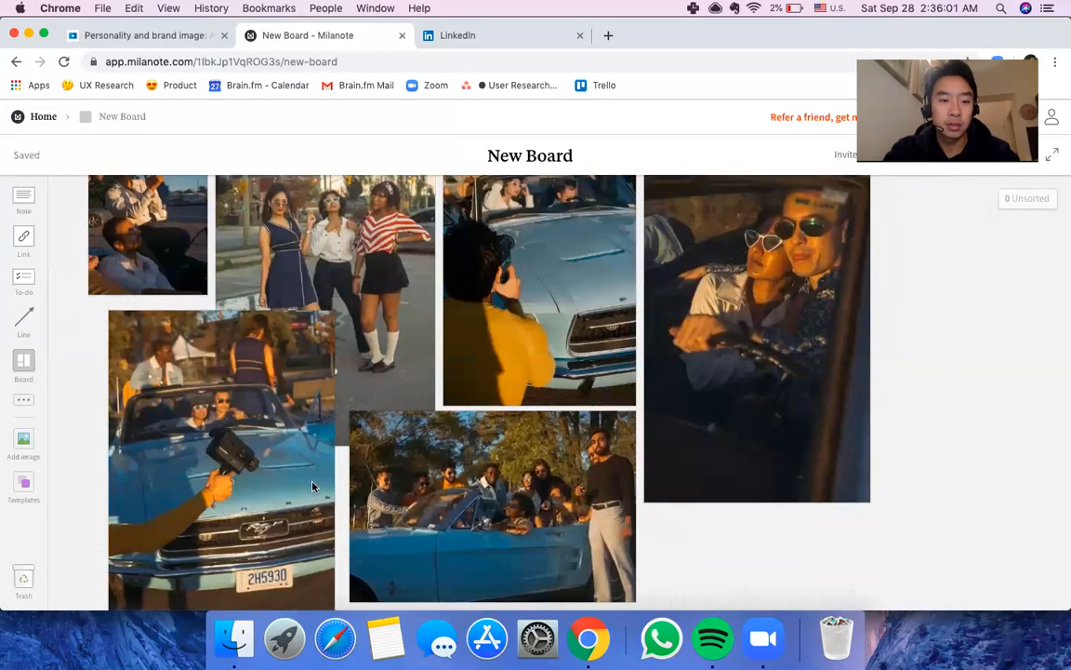
Step: Move the empty to-do list slightly sideways, clear of the photographer photo and above the couple-in-car photo
{"action": "scroll", "coordinate": [312, 485], "scroll_direction": "up", "scroll_amount": 5}
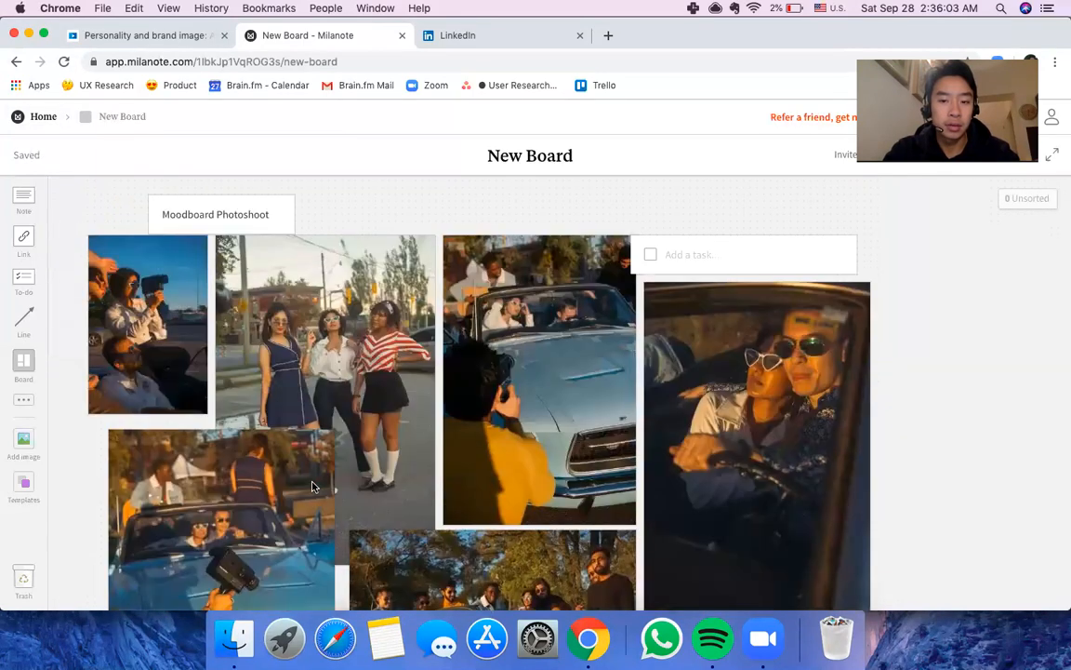
{"action": "left_click_drag", "start_coordinate": [720, 265], "coordinate": [742, 264]}
{"action": "scroll", "coordinate": [508, 262], "scroll_direction": "down", "scroll_amount": 3}
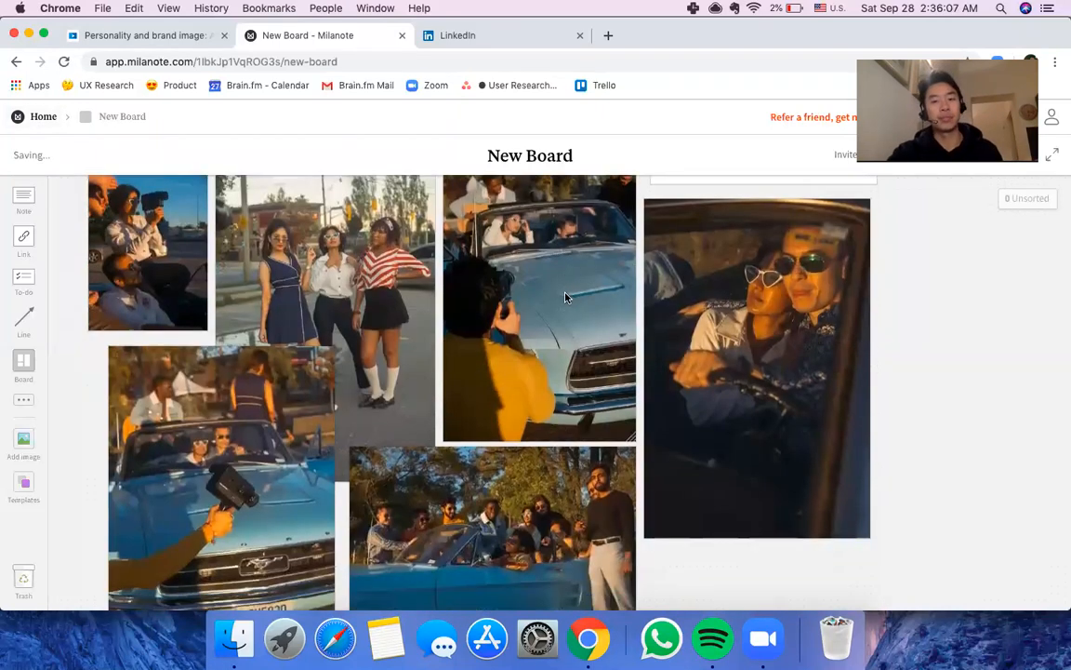
Step: Shrink the camcorder-and-Mustang photo to about three quarters of its size and shift it down toward the group photo
{"action": "left_click_drag", "start_coordinate": [270, 419], "coordinate": [290, 453]}
{"action": "scroll", "coordinate": [290, 453], "scroll_direction": "down", "scroll_amount": 4}
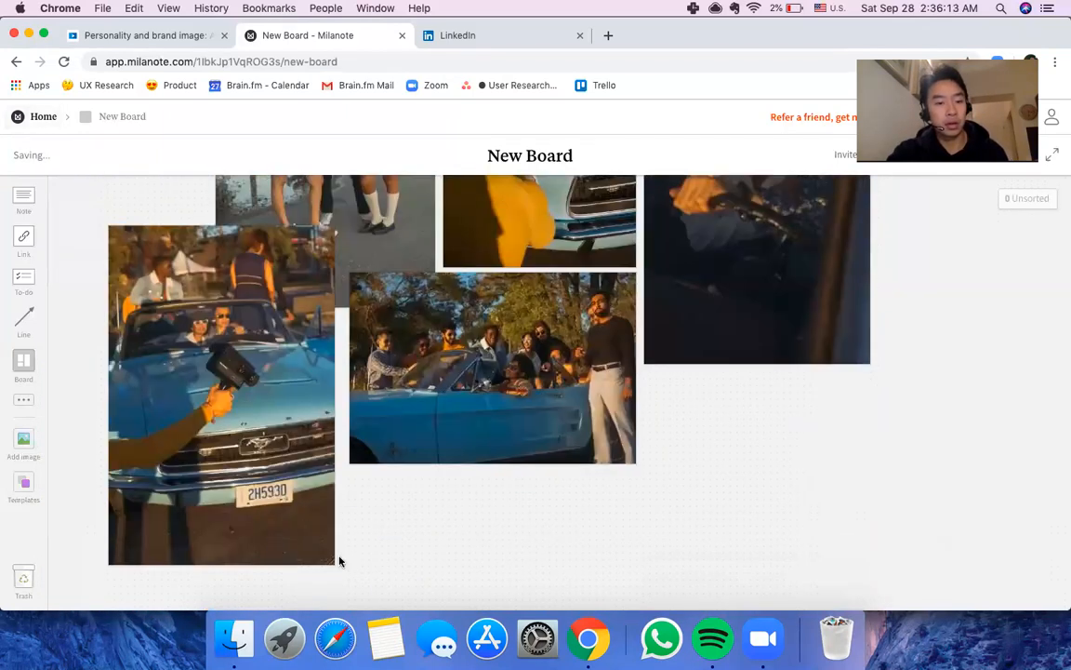
{"action": "left_click_drag", "start_coordinate": [332, 560], "coordinate": [282, 505]}
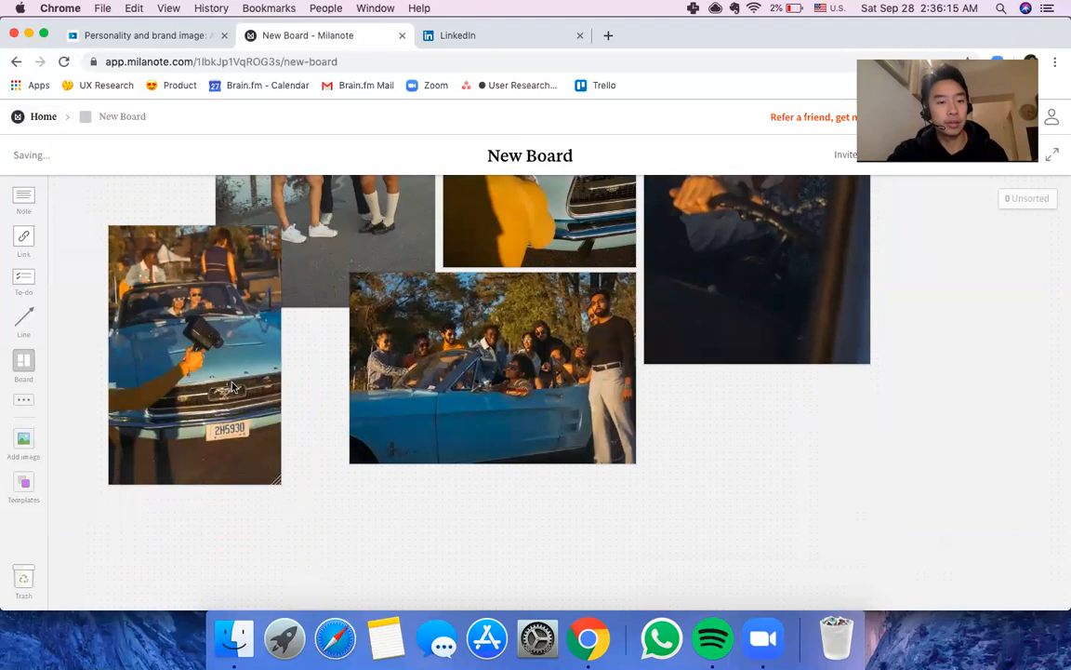
{"action": "left_click_drag", "start_coordinate": [276, 389], "coordinate": [288, 393]}
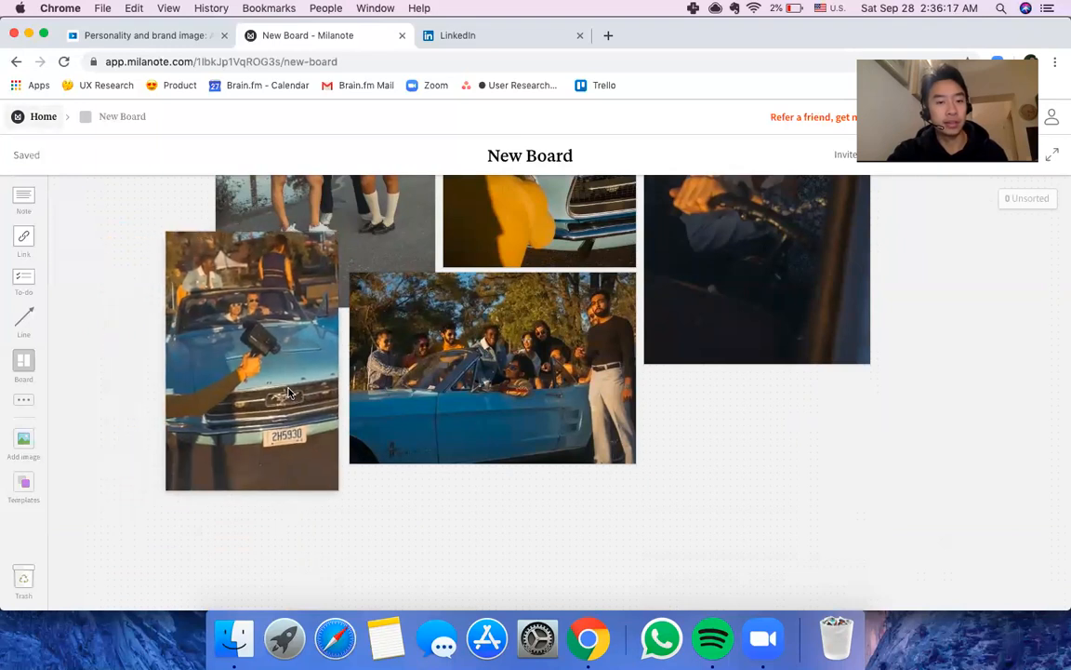
{"action": "scroll", "coordinate": [288, 393], "scroll_direction": "up", "scroll_amount": 4}
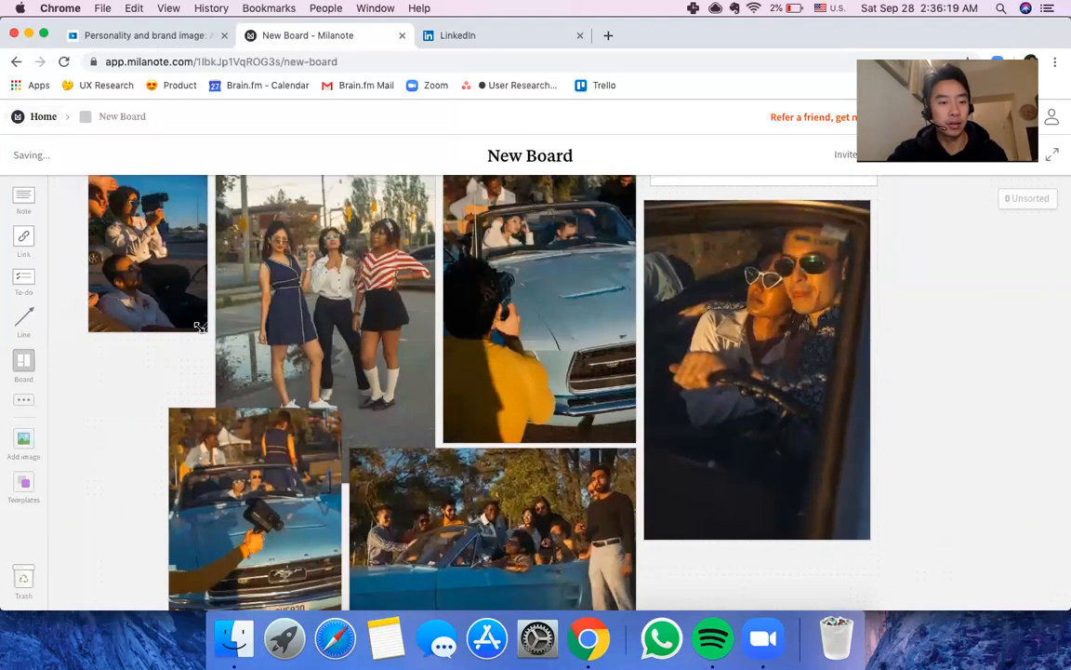
Step: Enlarge the camcorder woman photo and reposition it with a narrow gap beside the three women photo
{"action": "left_click_drag", "start_coordinate": [205, 330], "coordinate": [215, 382]}
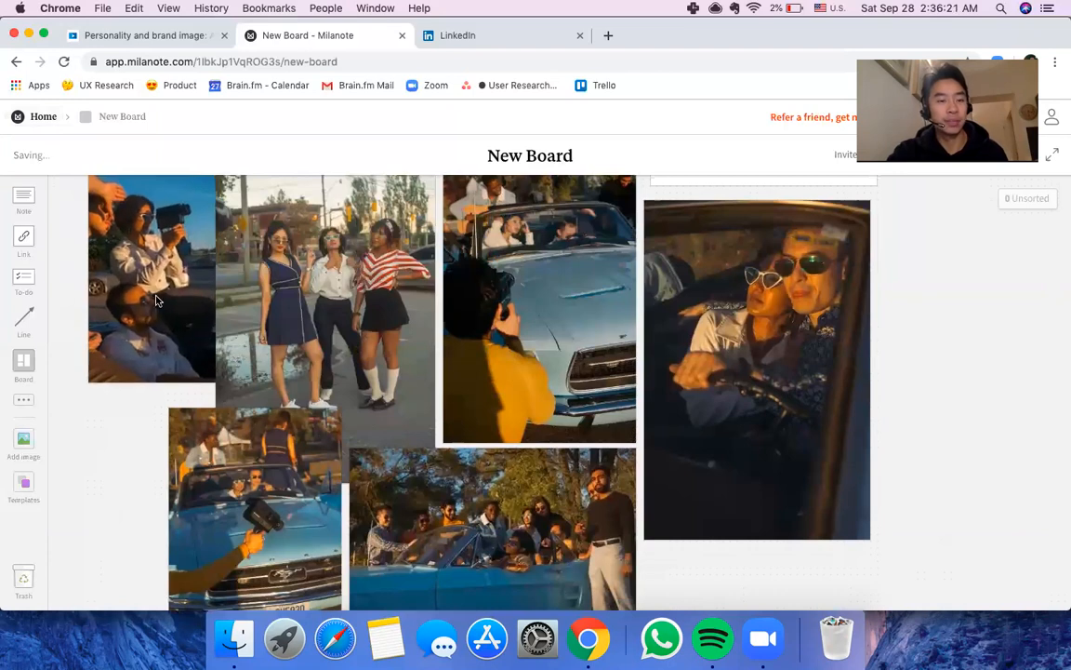
{"action": "mouse_move", "coordinate": [136, 299]}
{"action": "left_mouse_down"}
{"action": "mouse_move", "coordinate": [95, 275]}
{"action": "mouse_move", "coordinate": [122, 313]}
{"action": "left_mouse_up"}
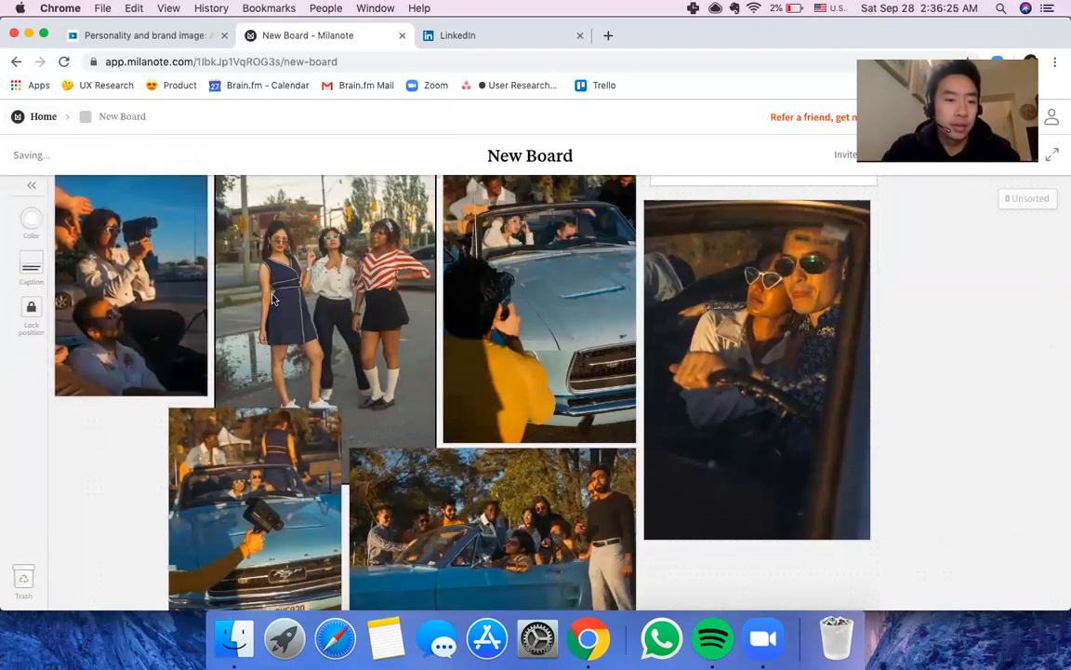
{"action": "scroll", "coordinate": [434, 227], "scroll_direction": "up", "scroll_amount": 2}
{"action": "left_click", "coordinate": [420, 215]}
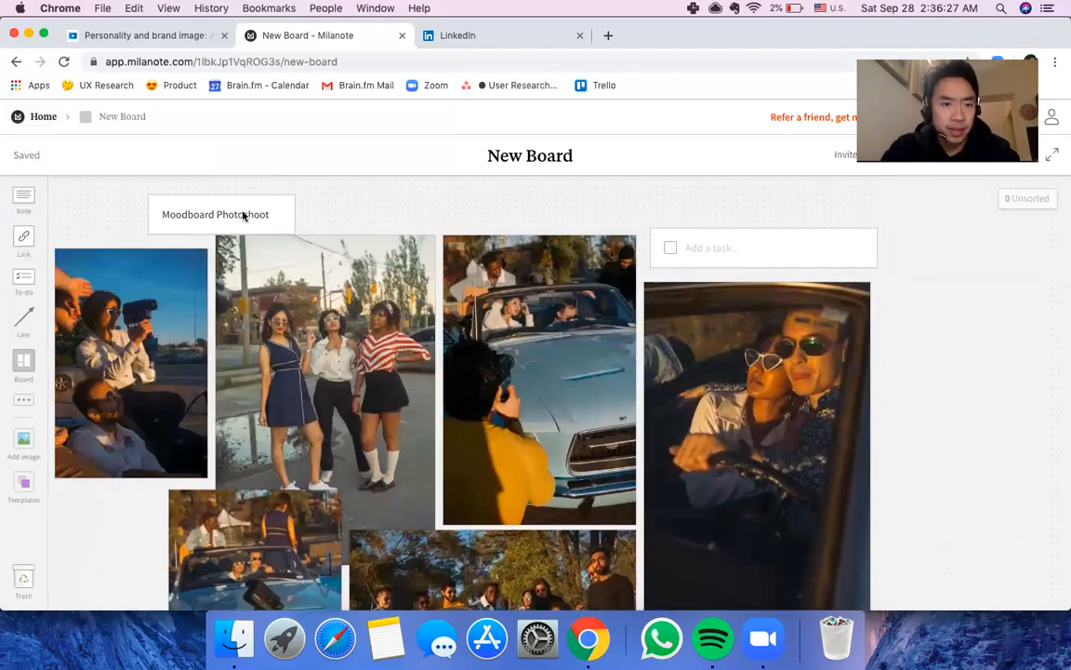
Step: Move the "Moodboard Photoshoot" note directly above the camcorder woman photo
{"action": "left_click_drag", "start_coordinate": [238, 214], "coordinate": [185, 207]}
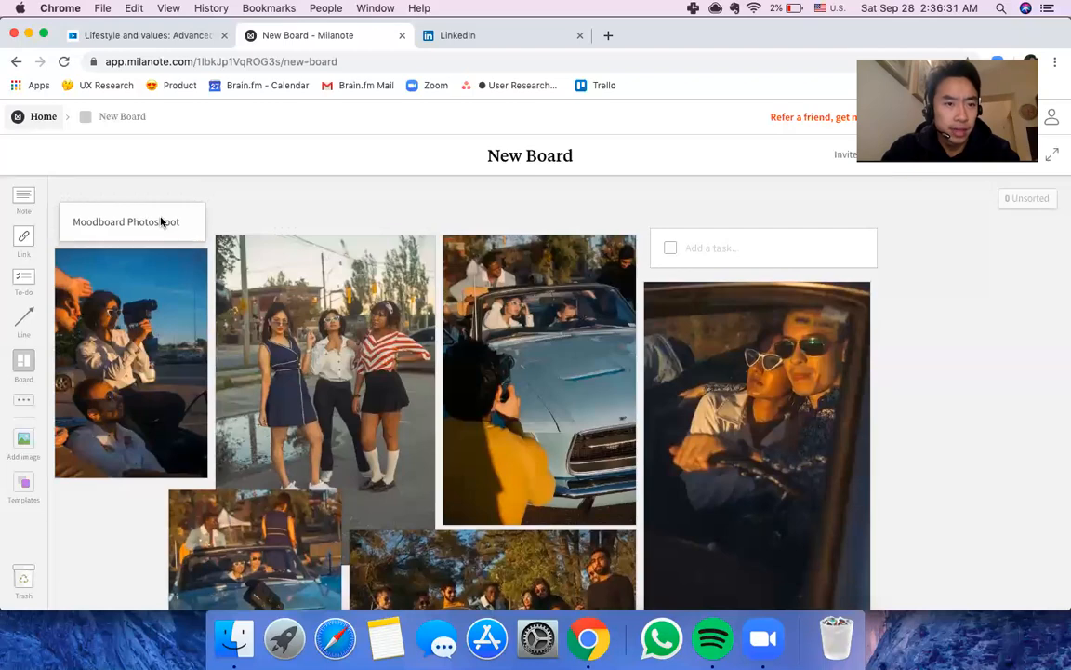
{"action": "scroll", "coordinate": [223, 215], "scroll_direction": "down", "scroll_amount": 3}
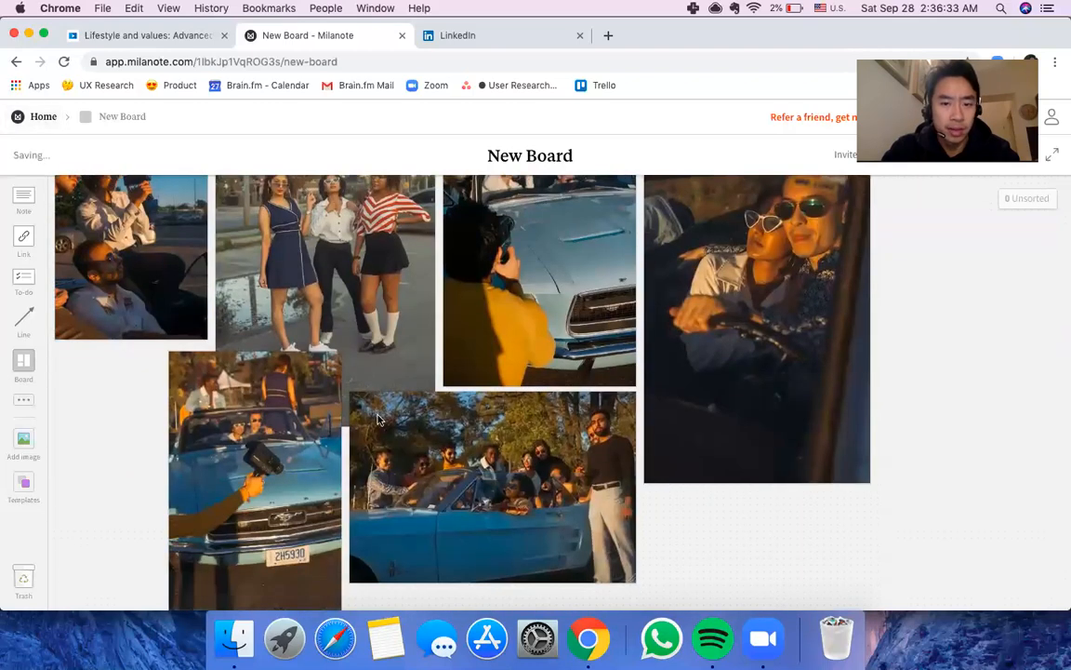
{"action": "scroll", "coordinate": [342, 382], "scroll_direction": "up", "scroll_amount": 3}
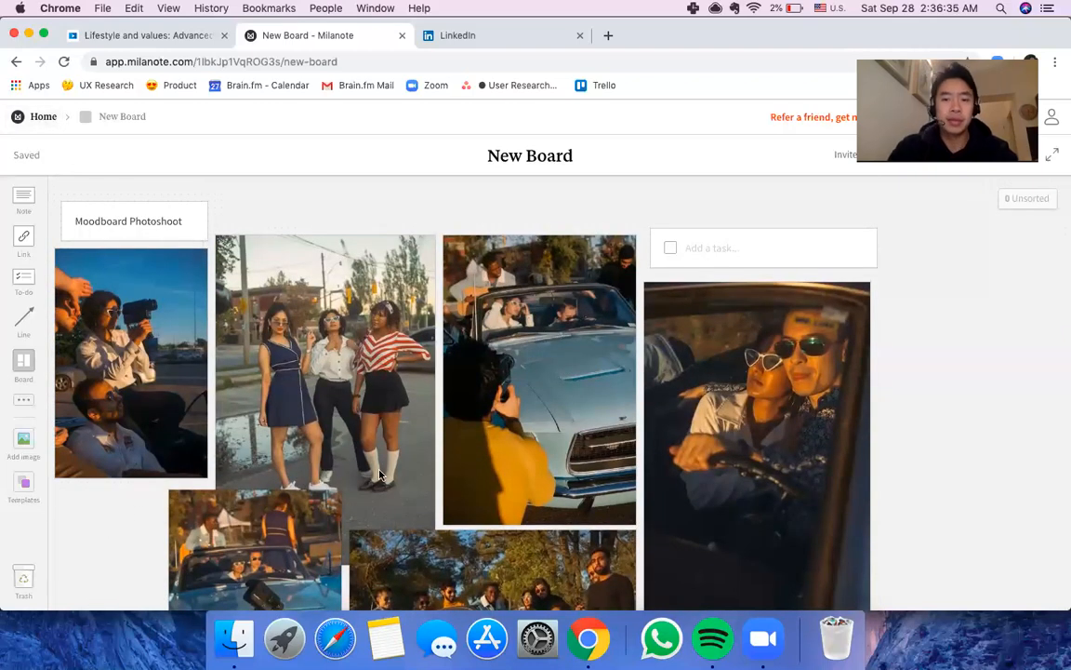
Step: Reposition the camcorder-and-Mustang photo below the camcorder woman photo, slightly indented from its outer edge
{"action": "left_click", "coordinate": [379, 475]}
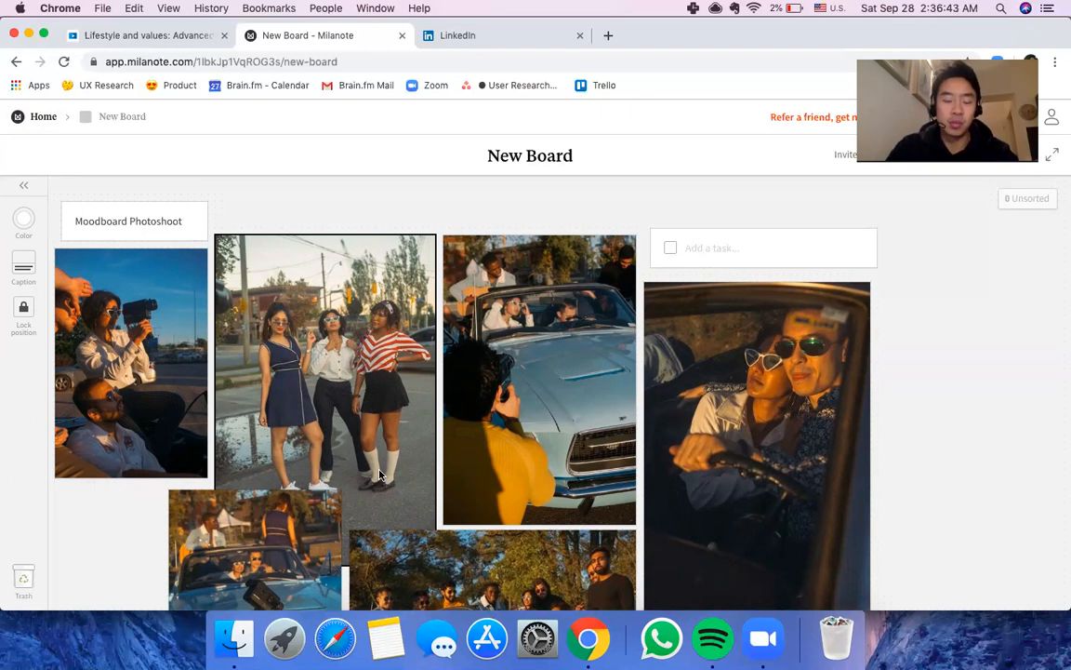
{"action": "scroll", "coordinate": [307, 456], "scroll_direction": "down", "scroll_amount": 2}
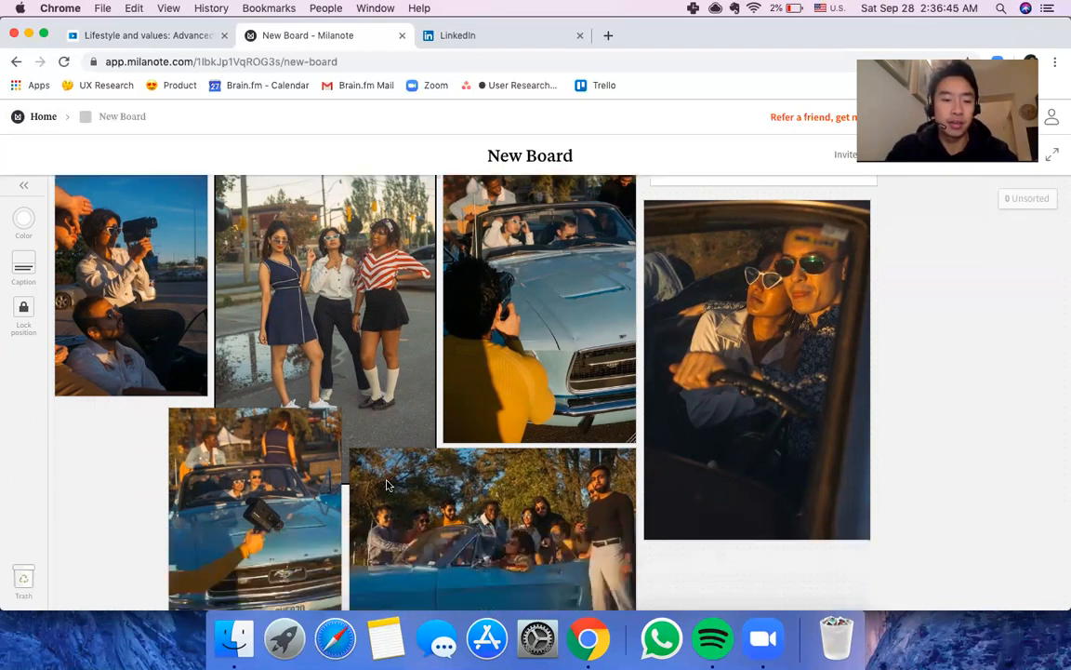
{"action": "left_click_drag", "start_coordinate": [288, 469], "coordinate": [163, 463]}
{"action": "scroll", "coordinate": [254, 440], "scroll_direction": "down", "scroll_amount": 5}
{"action": "scroll", "coordinate": [254, 440], "scroll_direction": "up", "scroll_amount": 4}
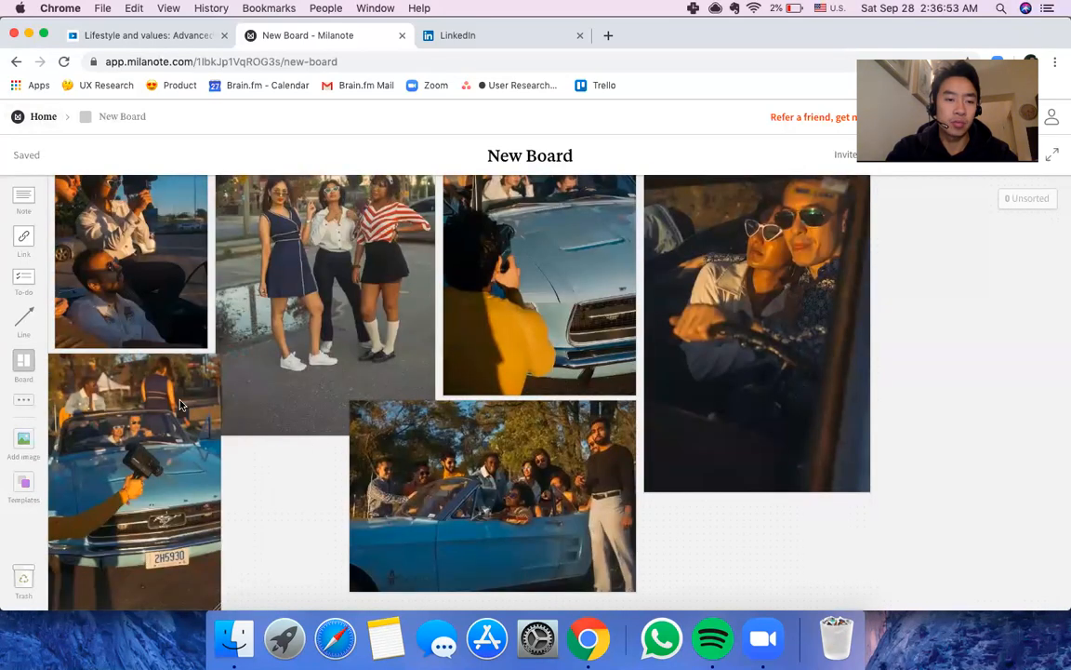
{"action": "mouse_move", "coordinate": [181, 402]}
{"action": "left_mouse_down"}
{"action": "mouse_move", "coordinate": [167, 402]}
{"action": "mouse_move", "coordinate": [180, 404]}
{"action": "left_mouse_up"}
{"action": "left_click_drag", "start_coordinate": [196, 477], "coordinate": [244, 478]}
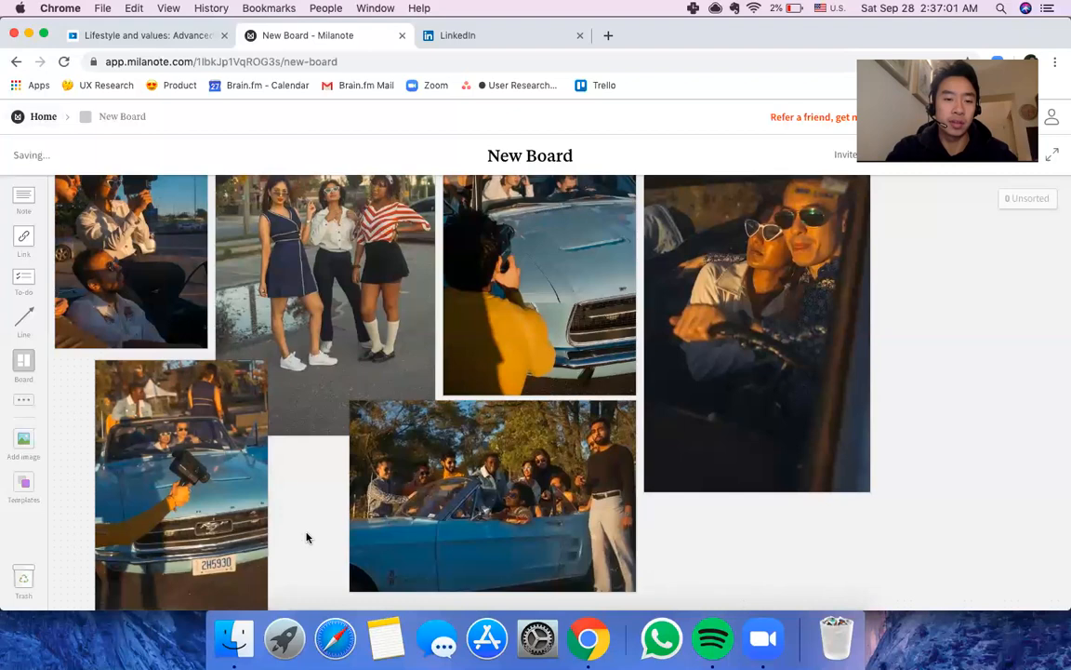
{"action": "scroll", "coordinate": [308, 536], "scroll_direction": "up", "scroll_amount": 3}
{"action": "scroll", "coordinate": [430, 425], "scroll_direction": "down", "scroll_amount": 5}
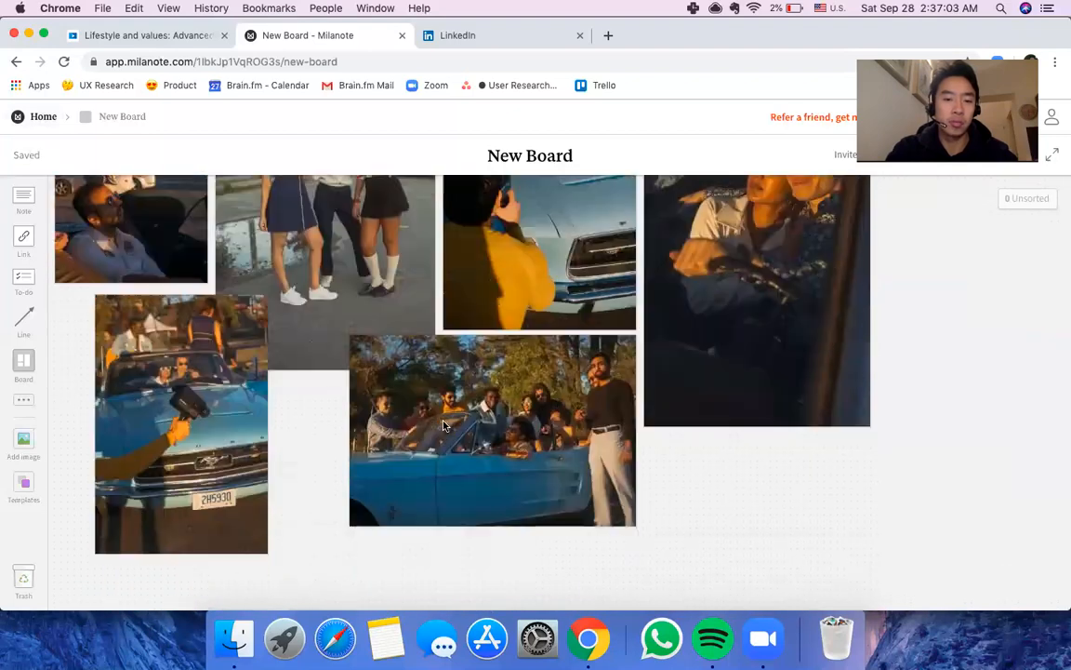
Step: Move the group photo closer to the camcorder-and-Mustang photo, leaving a small gap between them
{"action": "left_click_drag", "start_coordinate": [430, 425], "coordinate": [381, 428]}
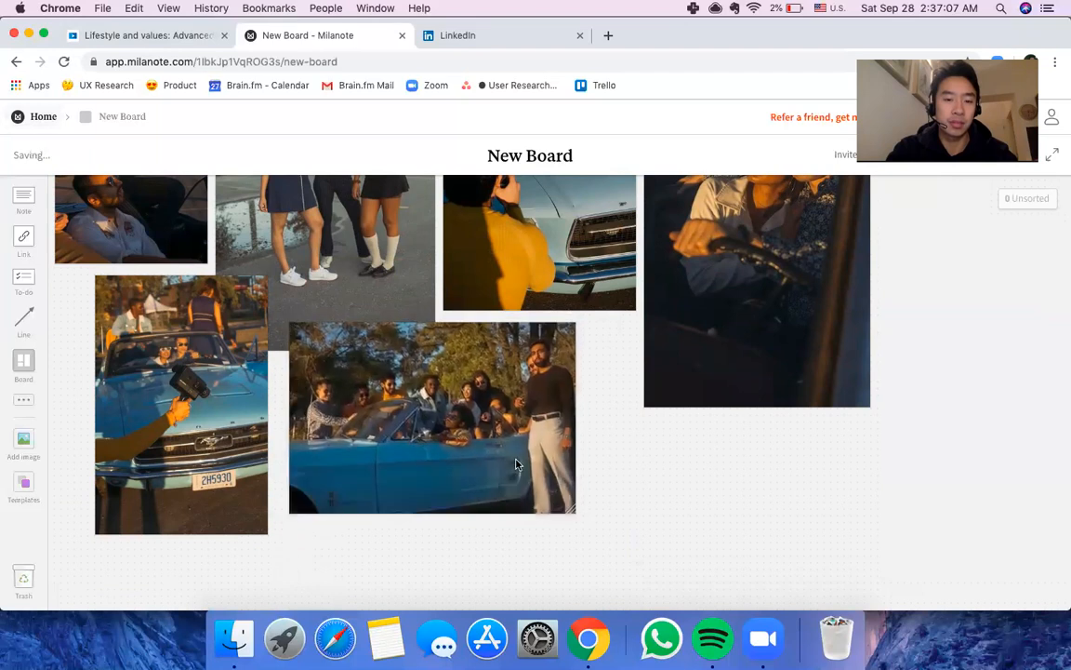
{"action": "scroll", "coordinate": [565, 354], "scroll_direction": "up", "scroll_amount": 2}
{"action": "scroll", "coordinate": [565, 354], "scroll_direction": "up", "scroll_amount": 4}
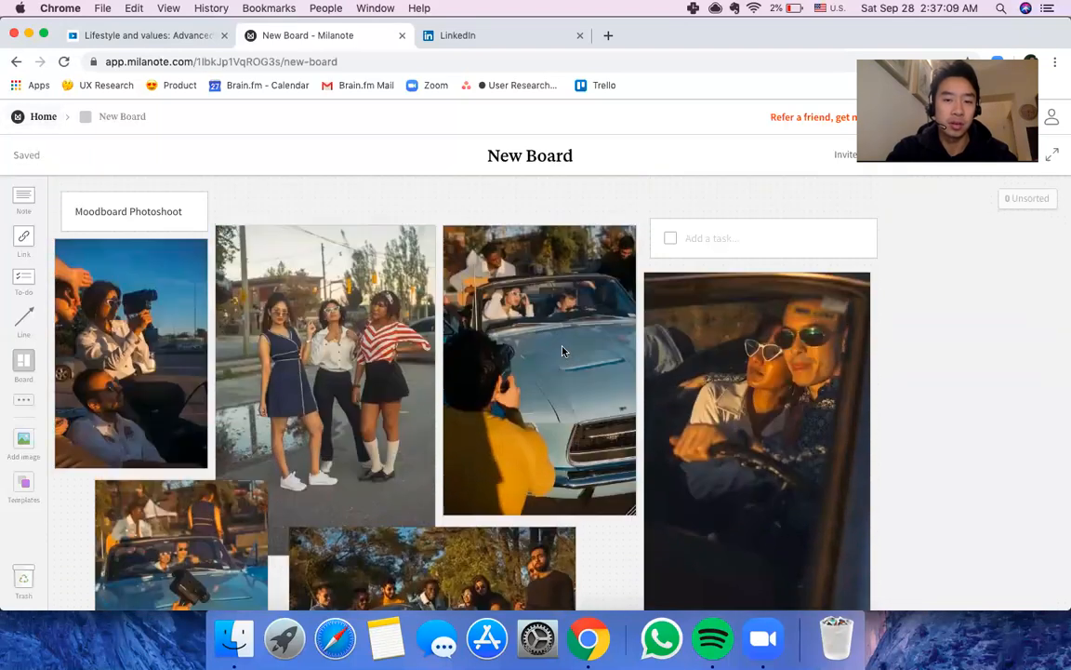
Step: Nudge the photographer photo upward and align the couple-in-car photo with the edges of the to-do list above it
{"action": "left_click_drag", "start_coordinate": [561, 349], "coordinate": [562, 325]}
{"action": "scroll", "coordinate": [665, 353], "scroll_direction": "down", "scroll_amount": 2}
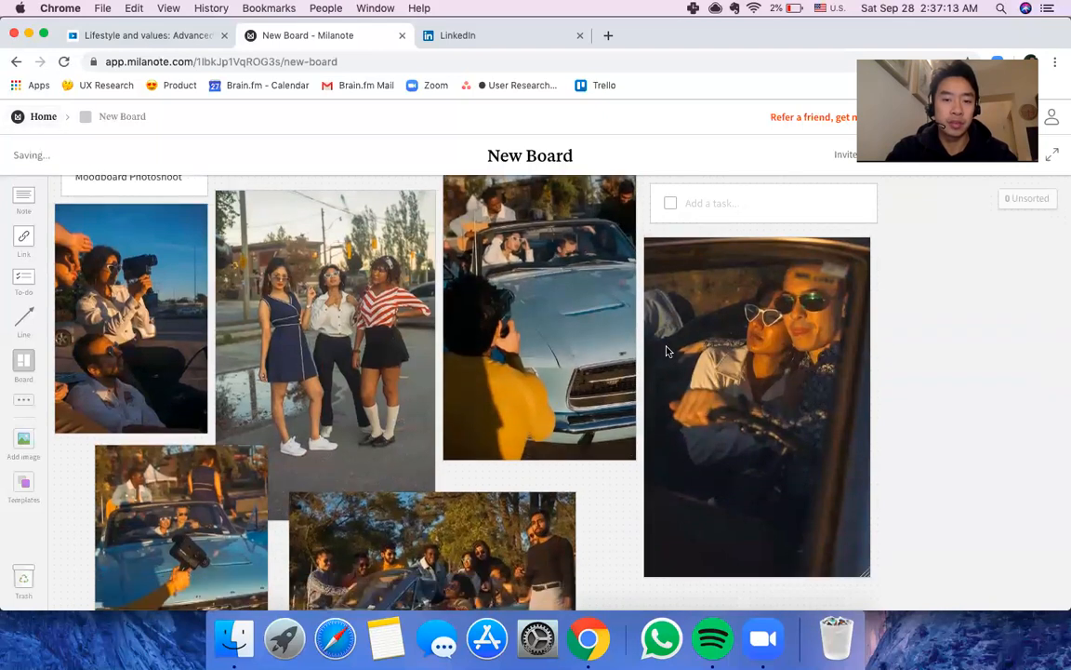
{"action": "left_click_drag", "start_coordinate": [667, 356], "coordinate": [669, 362]}
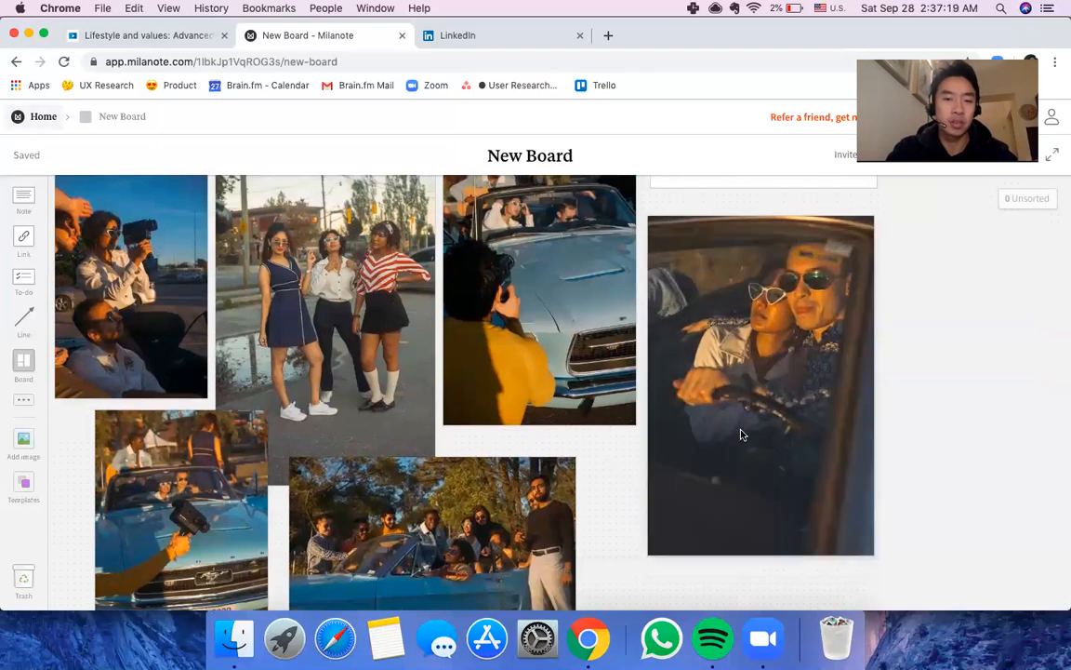
{"action": "left_click_drag", "start_coordinate": [741, 434], "coordinate": [609, 488]}
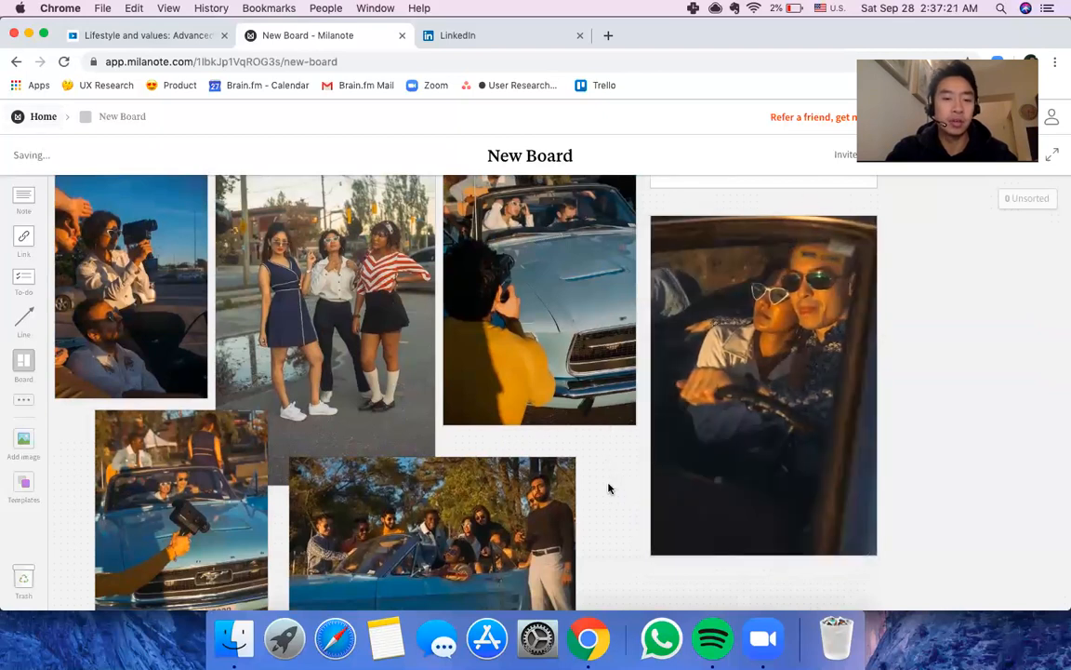
Step: Shift the three women photo up and the photographer photo down and sideways so their bottom edges align with even gaps
{"action": "scroll", "coordinate": [322, 356], "scroll_direction": "up", "scroll_amount": 2}
{"action": "left_click_drag", "start_coordinate": [318, 379], "coordinate": [325, 341]}
{"action": "left_click_drag", "start_coordinate": [506, 480], "coordinate": [511, 495]}
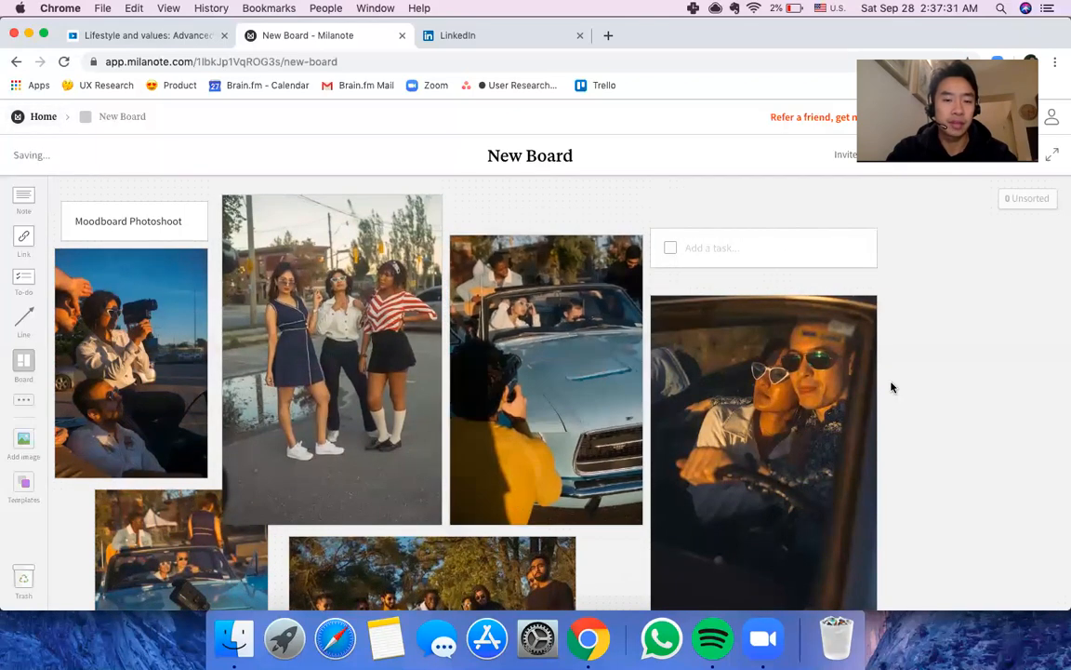
Step: Send the three women photo to the back, behind the camcorder-and-Mustang photo
{"action": "scroll", "coordinate": [844, 402], "scroll_direction": "down", "scroll_amount": 6}
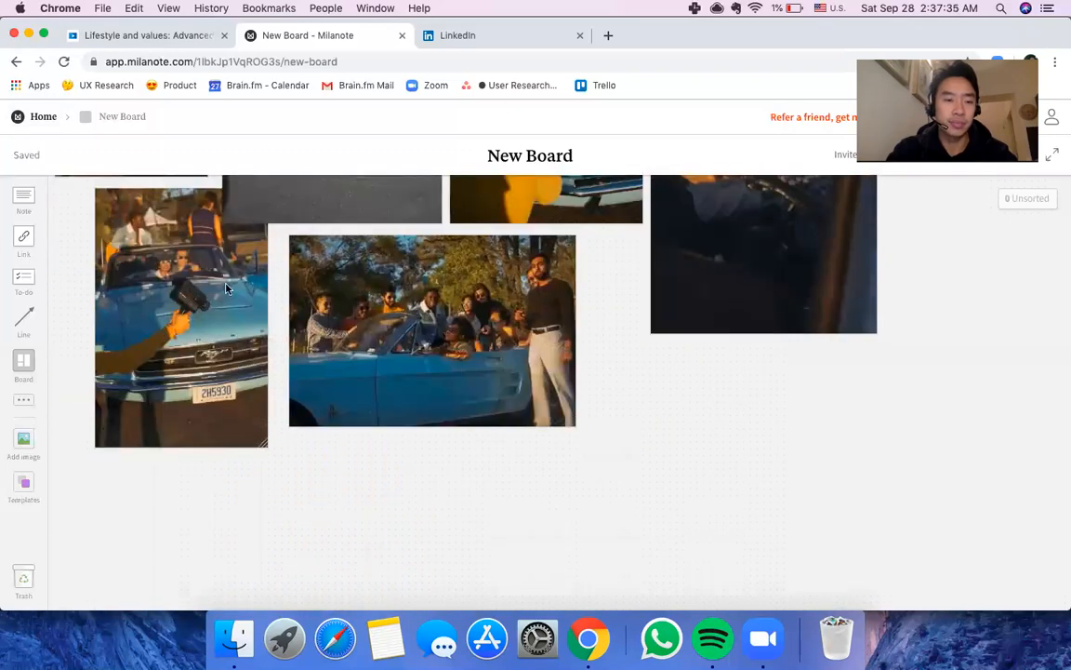
{"action": "left_click", "coordinate": [196, 352]}
{"action": "scroll", "coordinate": [195, 353], "scroll_direction": "up", "scroll_amount": 4}
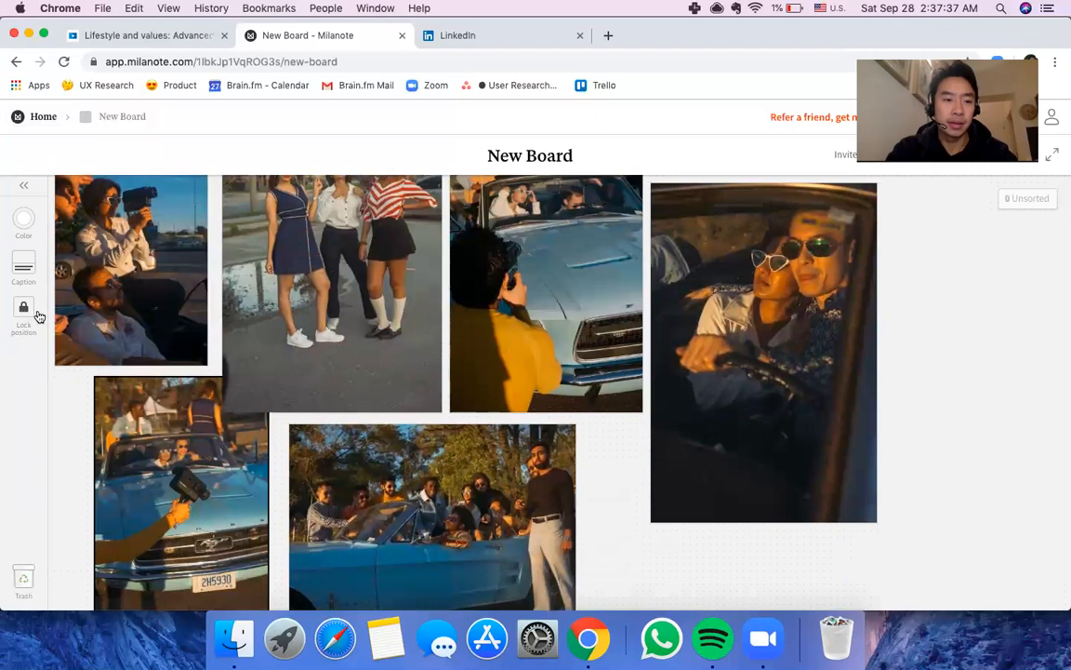
{"action": "right_click", "coordinate": [353, 326]}
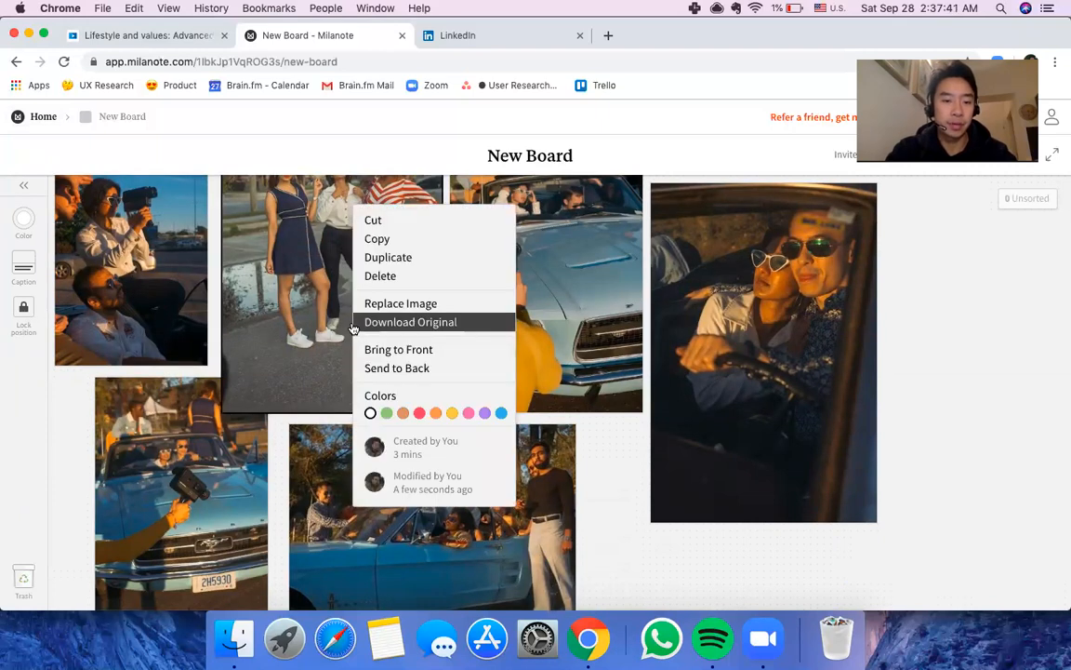
{"action": "left_click", "coordinate": [388, 368]}
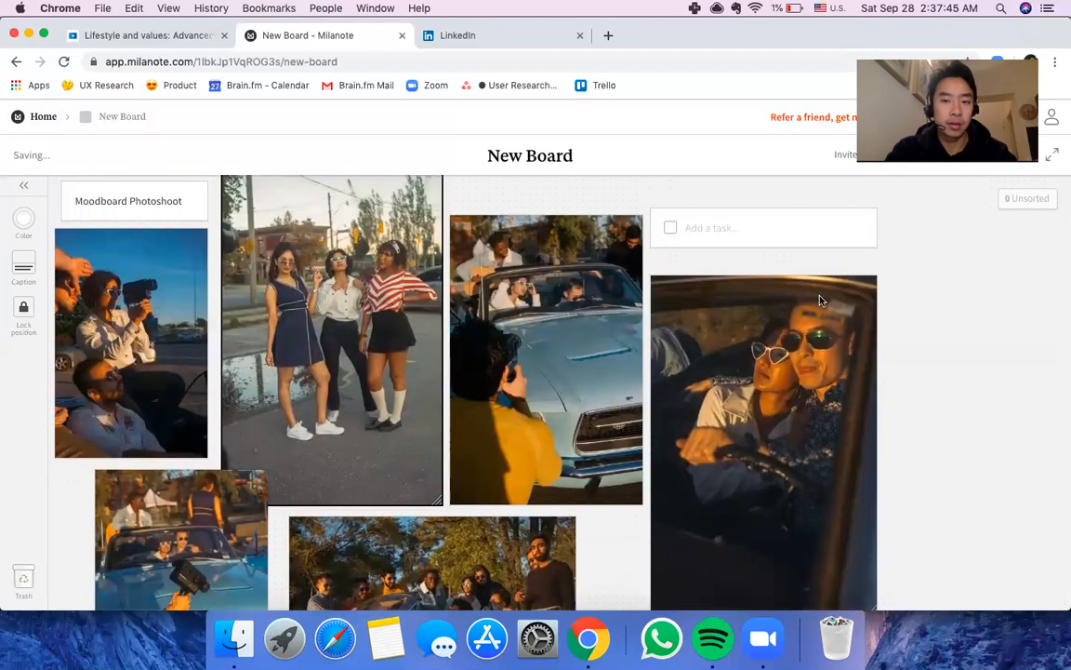
{"action": "left_click", "coordinate": [933, 305]}
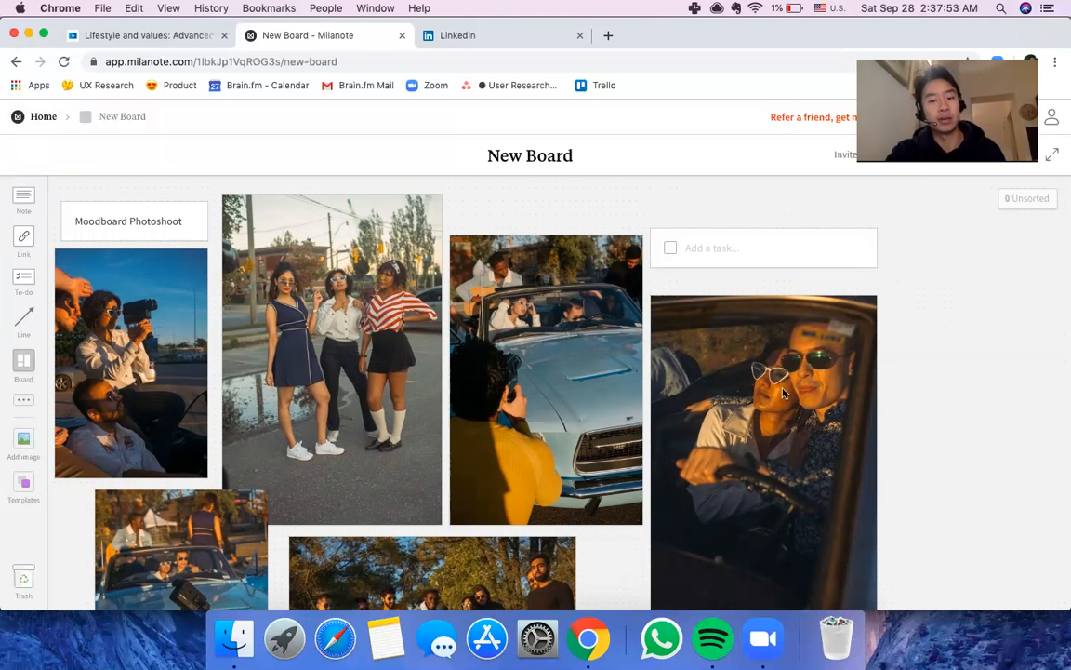
{"action": "scroll", "coordinate": [644, 426], "scroll_direction": "down", "scroll_amount": 5}
{"action": "scroll", "coordinate": [644, 426], "scroll_direction": "up", "scroll_amount": 5}
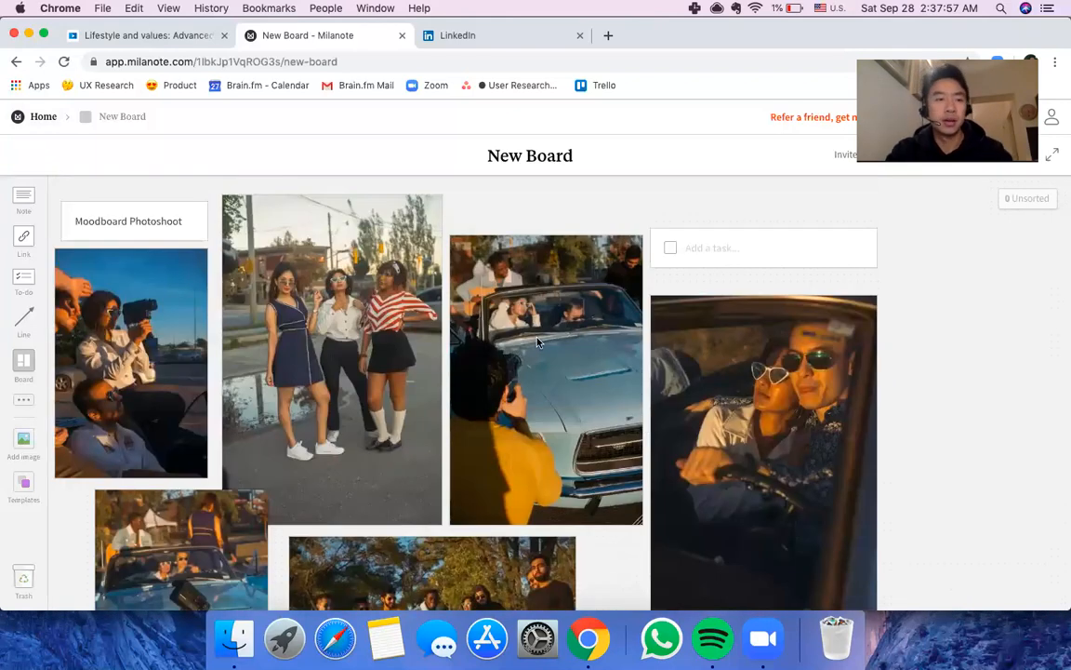
{"action": "scroll", "coordinate": [368, 437], "scroll_direction": "down", "scroll_amount": 5}
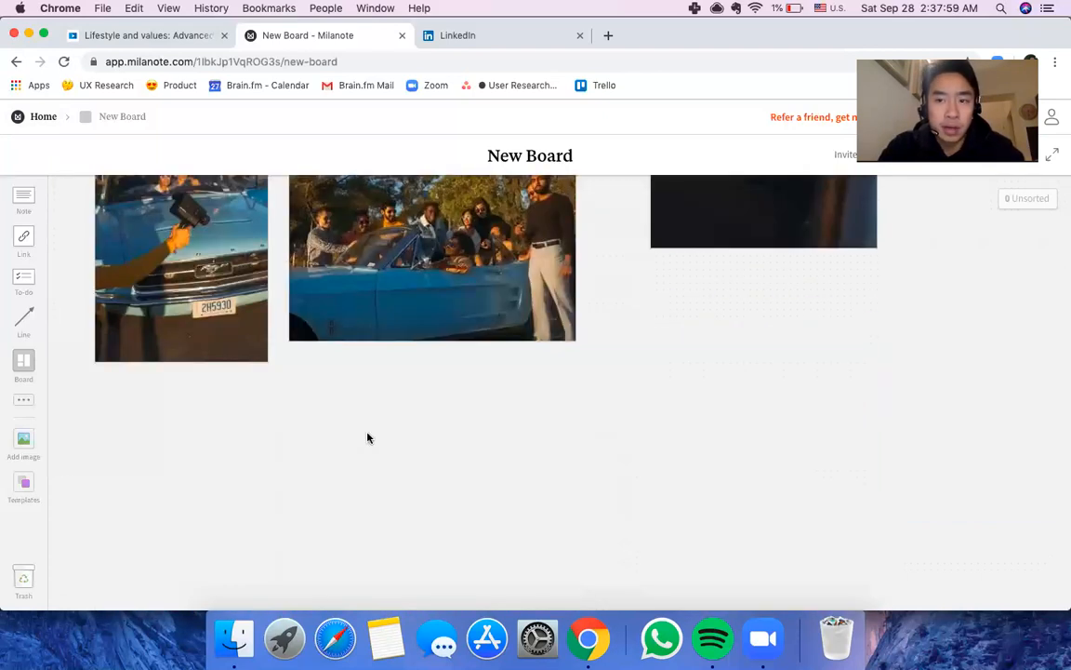
{"action": "scroll", "coordinate": [365, 436], "scroll_direction": "up", "scroll_amount": 5}
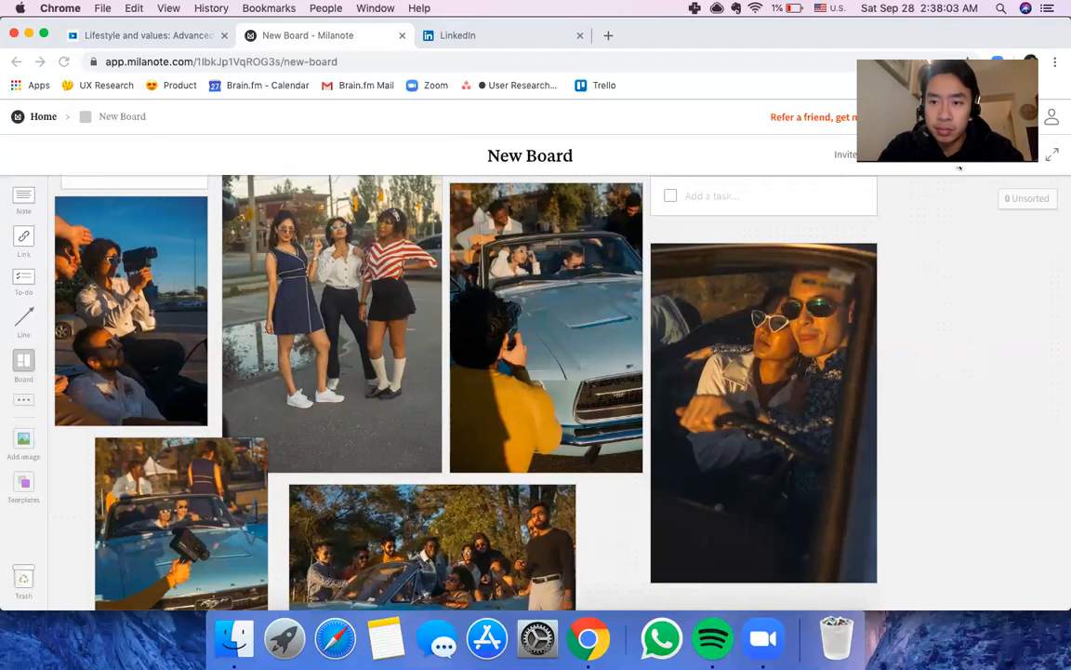
Step: Look through the board's sharing options, including the option to publish via secret link
{"action": "left_click", "coordinate": [905, 166]}
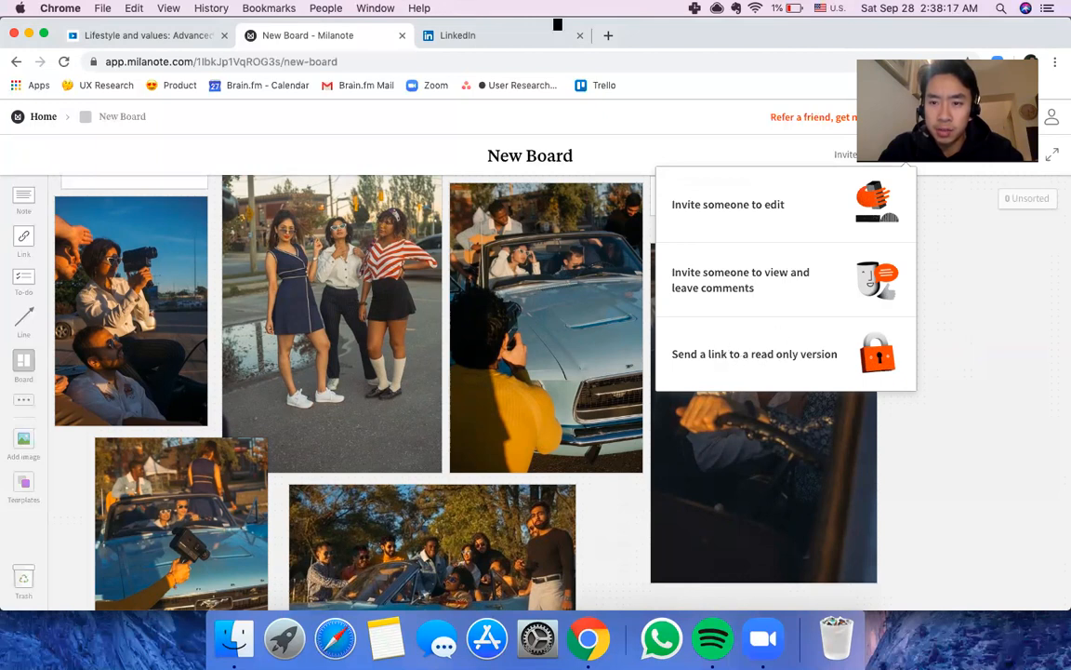
{"action": "left_click", "coordinate": [741, 371]}
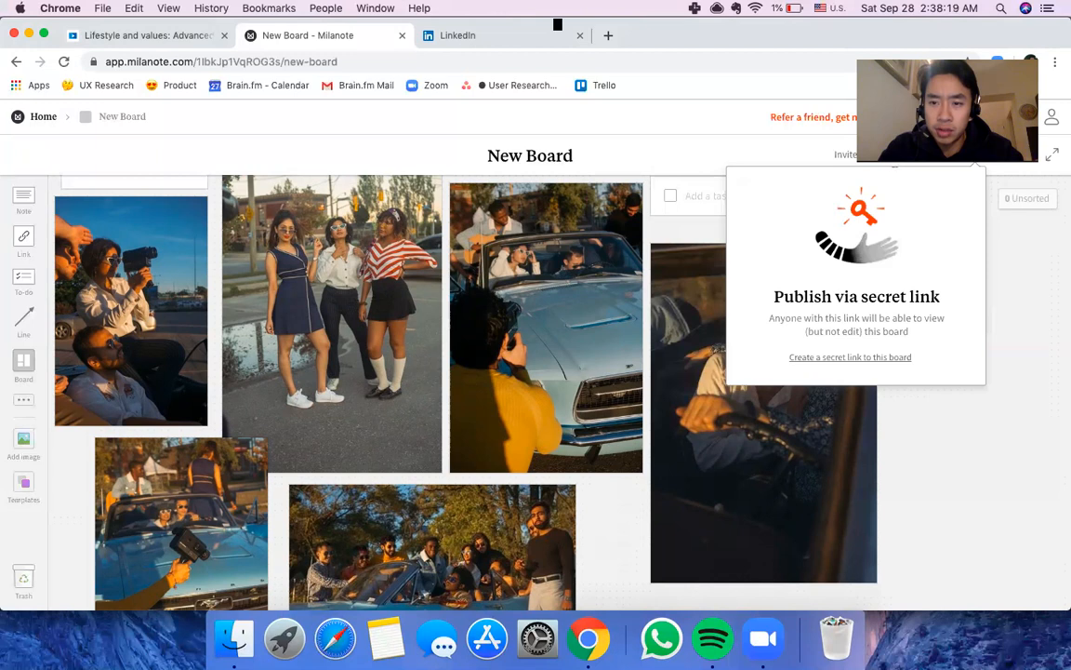
{"action": "left_click", "coordinate": [894, 157]}
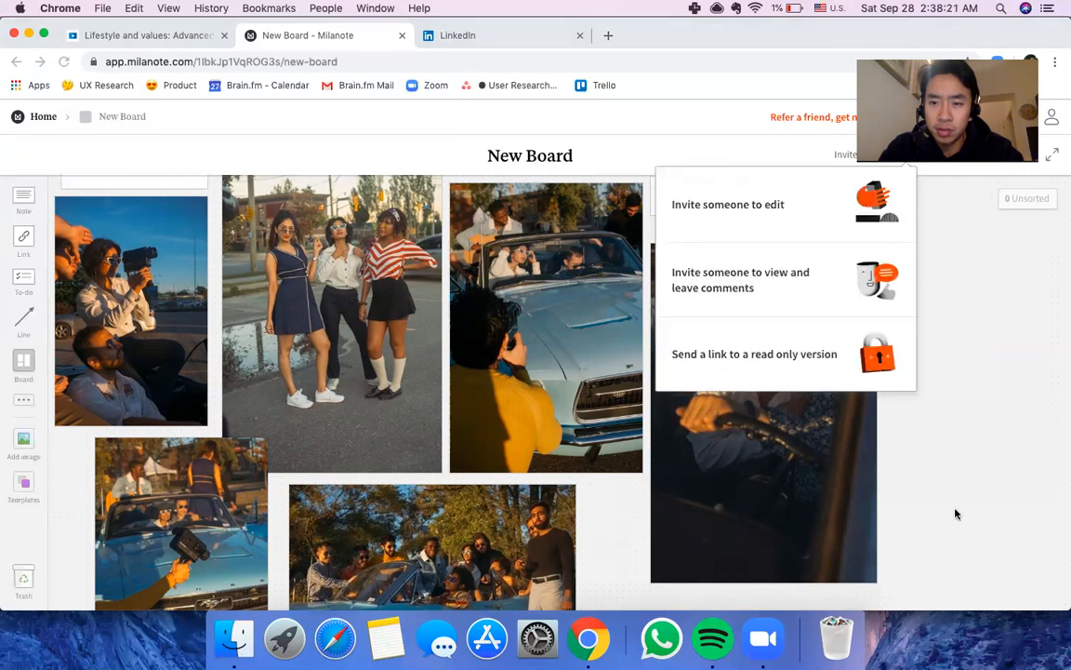
{"action": "left_click", "coordinate": [864, 156]}
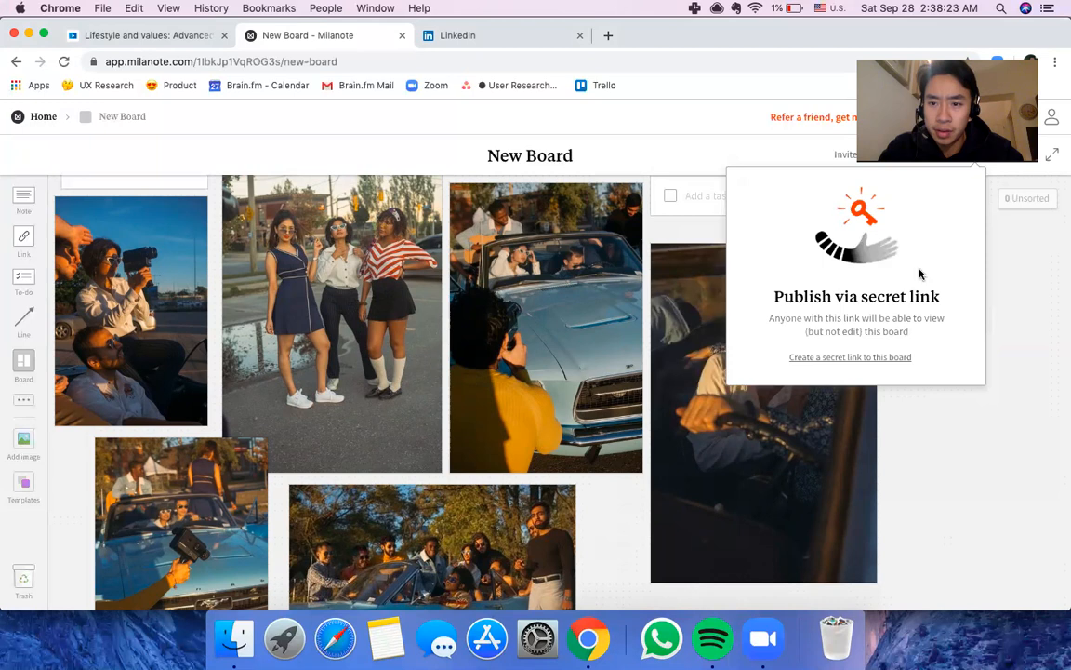
Step: Compare the board's sharing choices with the Publish via secret link option, examining that option's title wording and access description
{"action": "triple_click", "coordinate": [885, 322]}
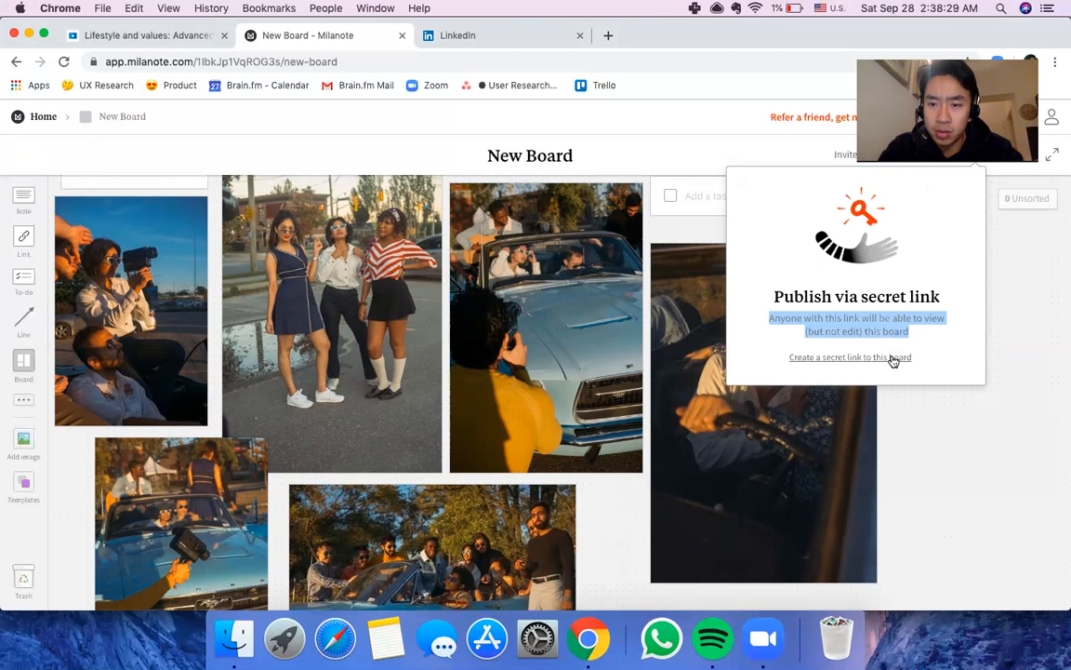
{"action": "left_click", "coordinate": [818, 155]}
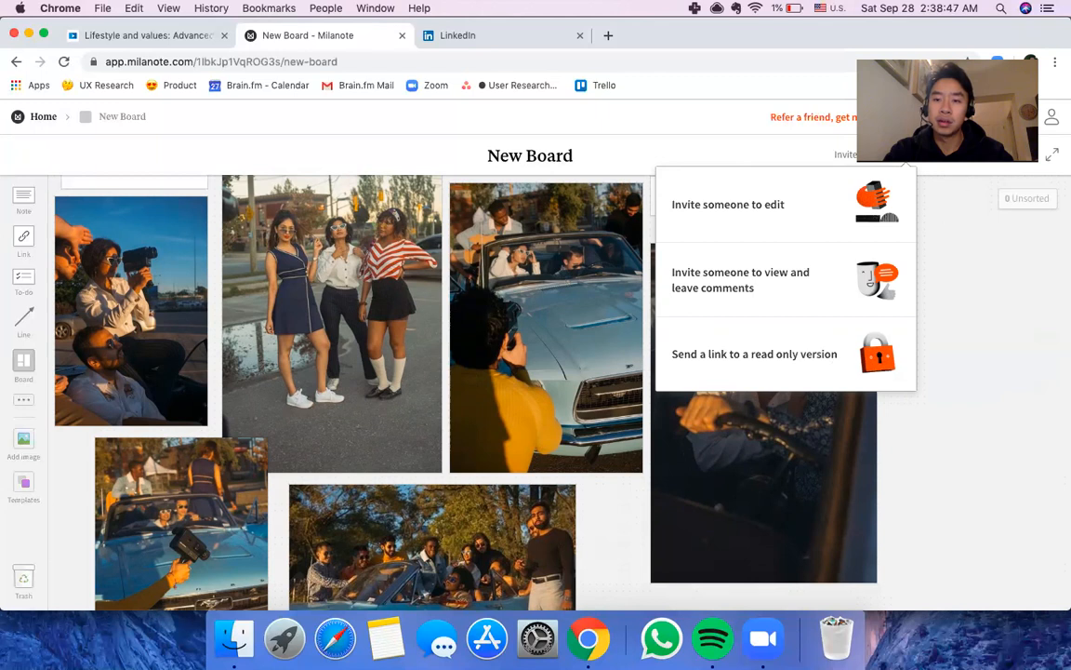
{"action": "left_click", "coordinate": [975, 154]}
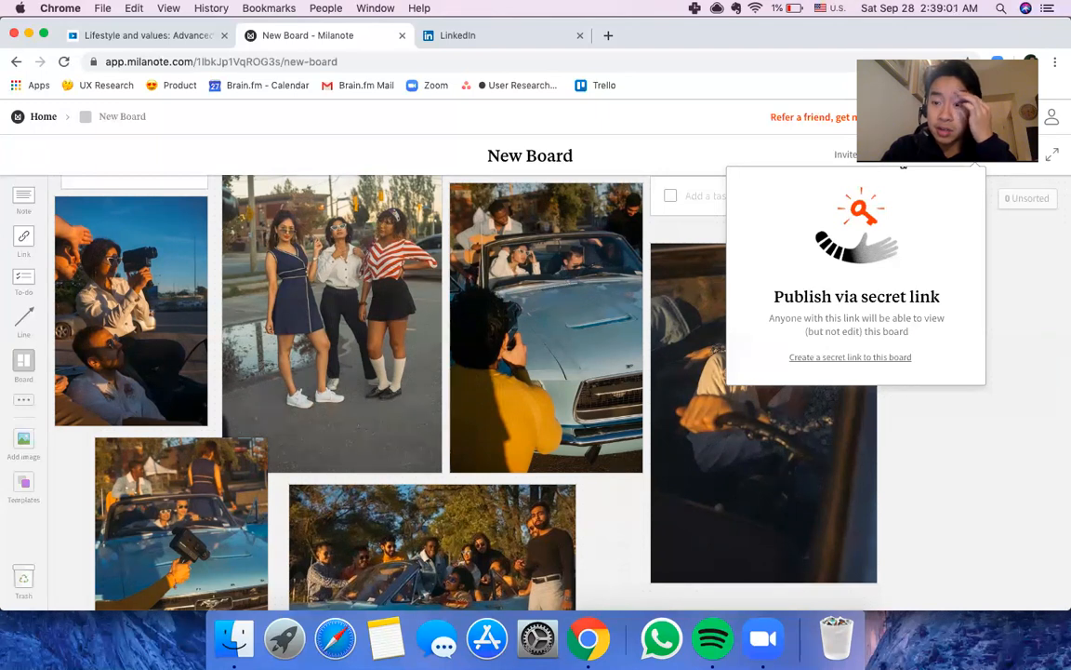
{"action": "left_click", "coordinate": [907, 156]}
{"action": "left_click", "coordinate": [960, 157]}
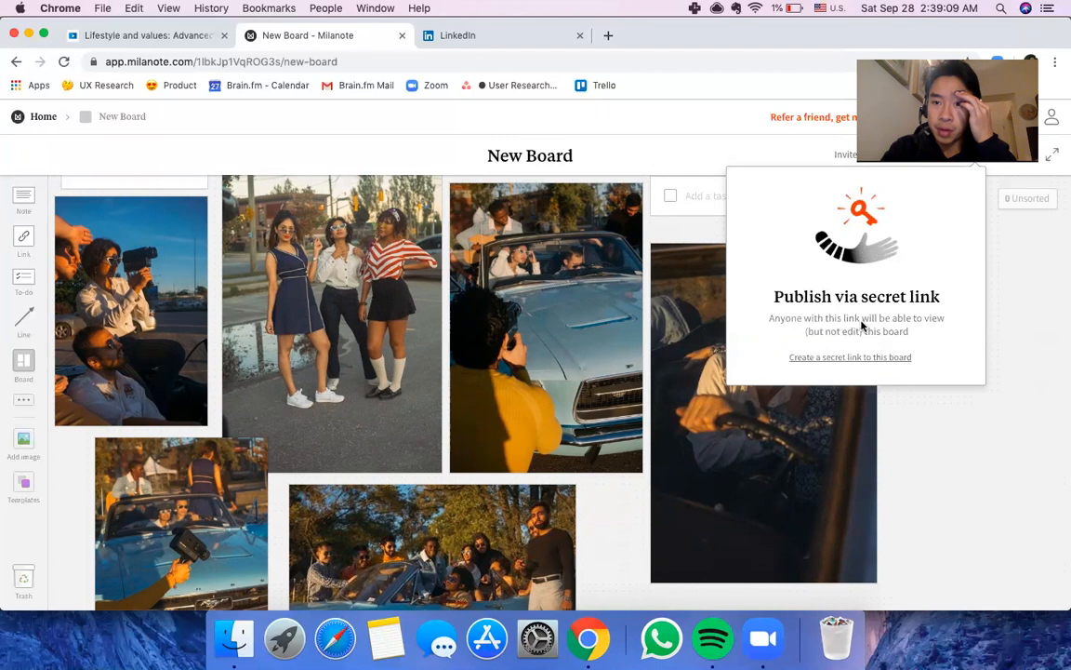
{"action": "triple_click", "coordinate": [804, 296]}
{"action": "left_click", "coordinate": [814, 296]}
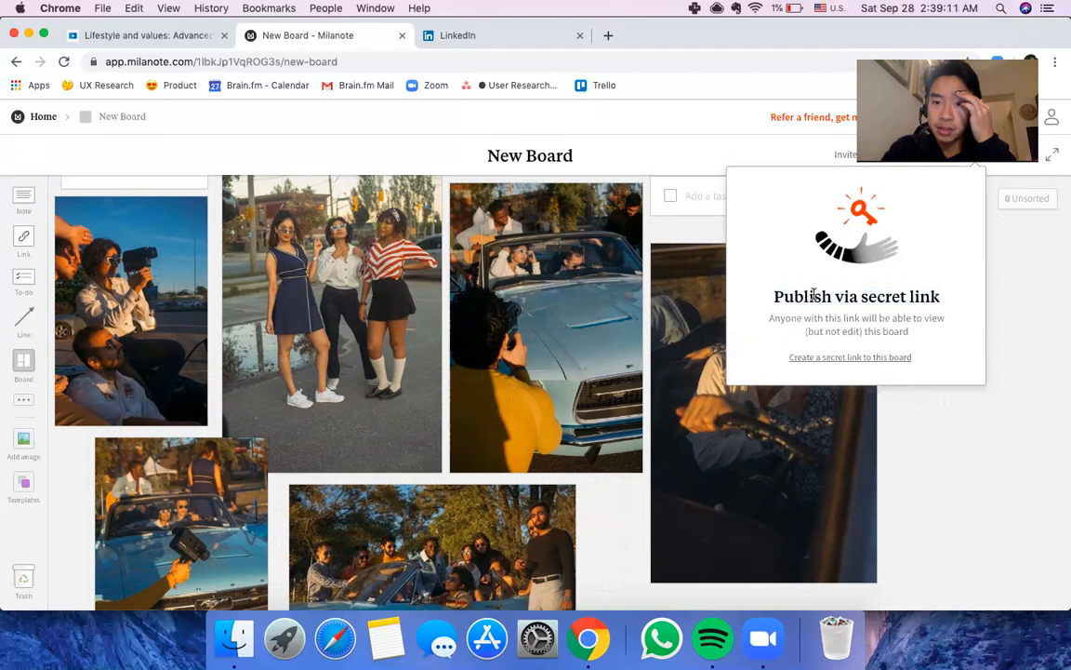
{"action": "double_click", "coordinate": [827, 294]}
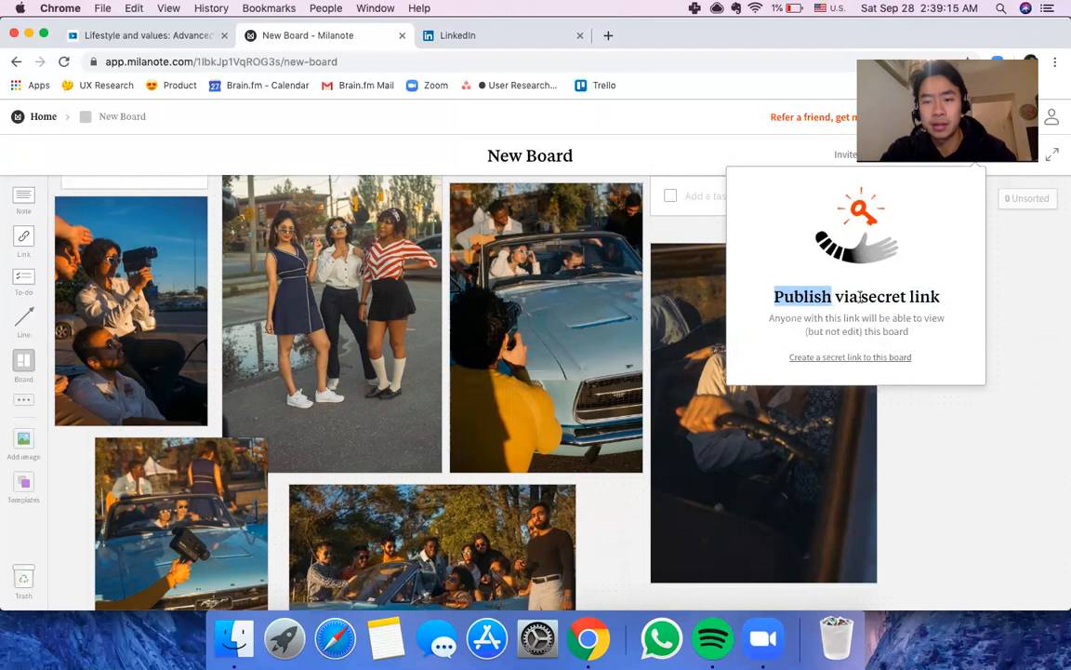
{"action": "left_click_drag", "start_coordinate": [860, 296], "coordinate": [764, 297]}
{"action": "left_click", "coordinate": [942, 301]}
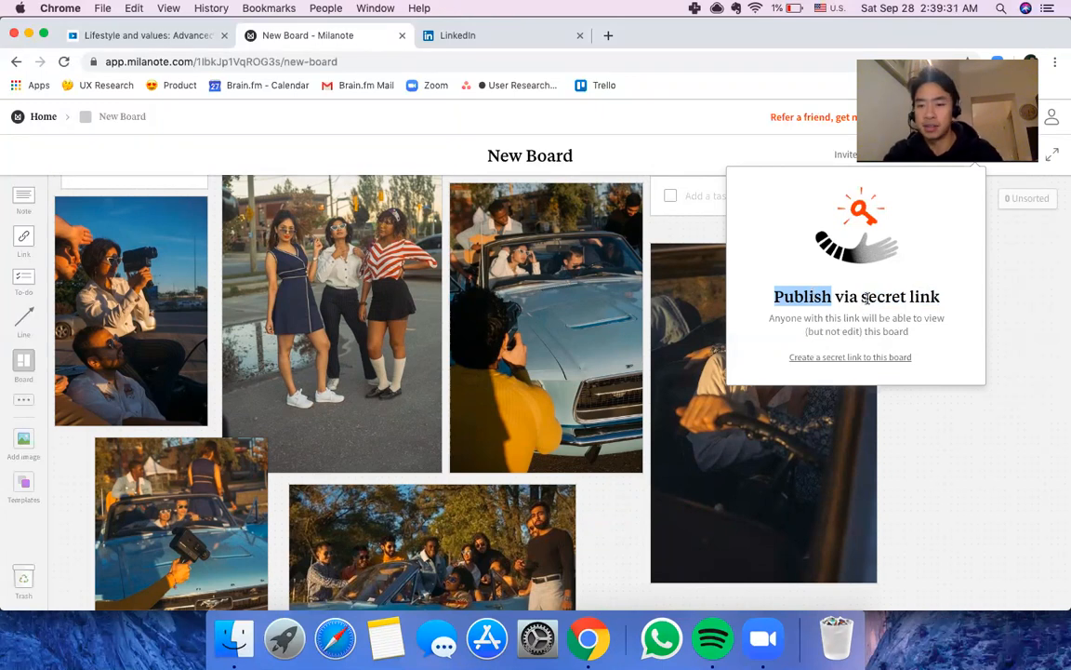
{"action": "left_click_drag", "start_coordinate": [860, 298], "coordinate": [977, 308]}
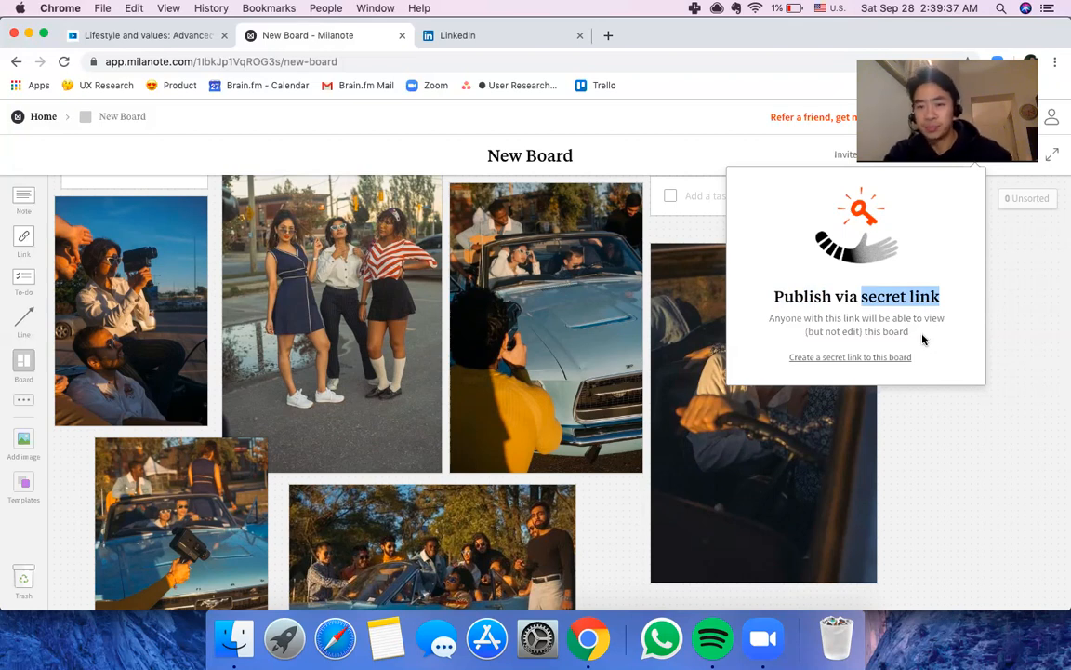
Step: Create a secret link to this board, select its URL, and bring up the board's sharing choices again
{"action": "left_click", "coordinate": [904, 358]}
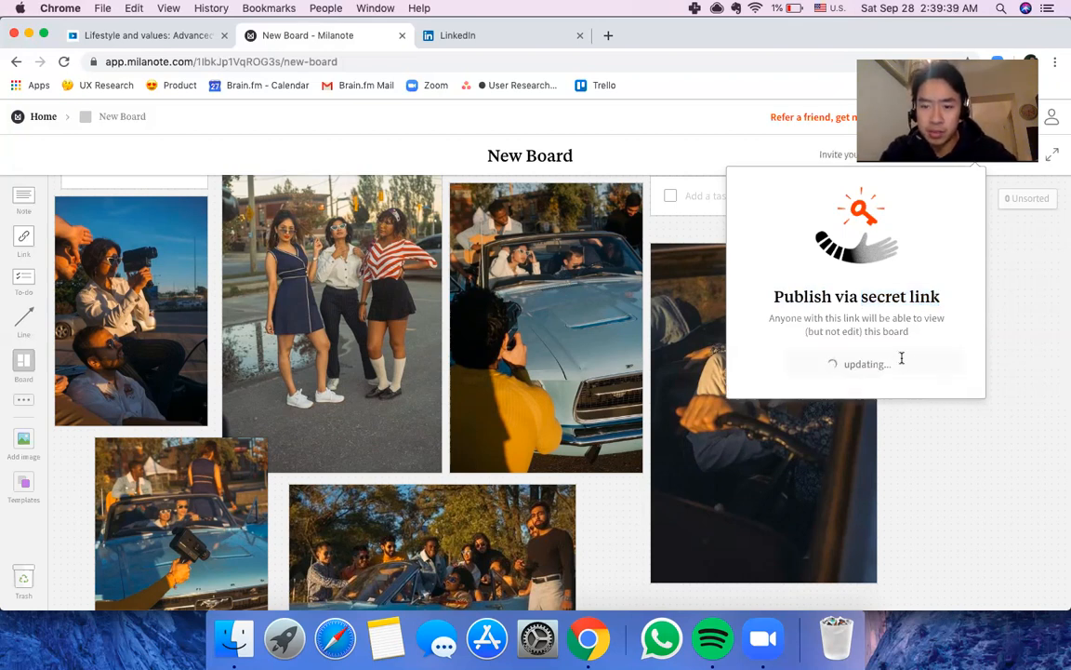
{"action": "left_click", "coordinate": [901, 358]}
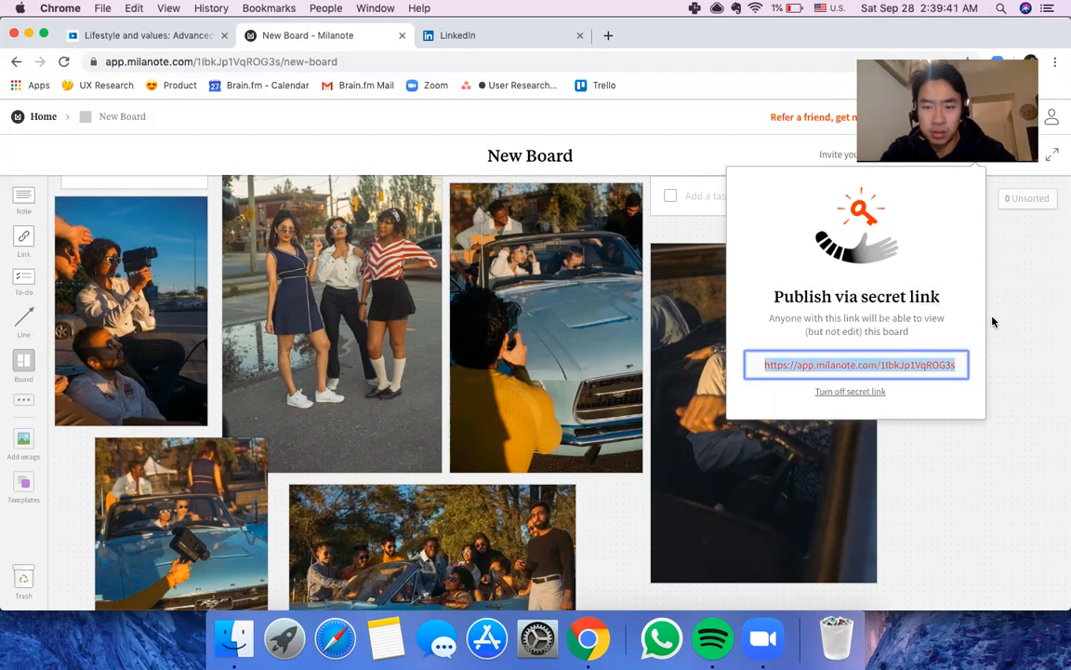
{"action": "left_click", "coordinate": [891, 155]}
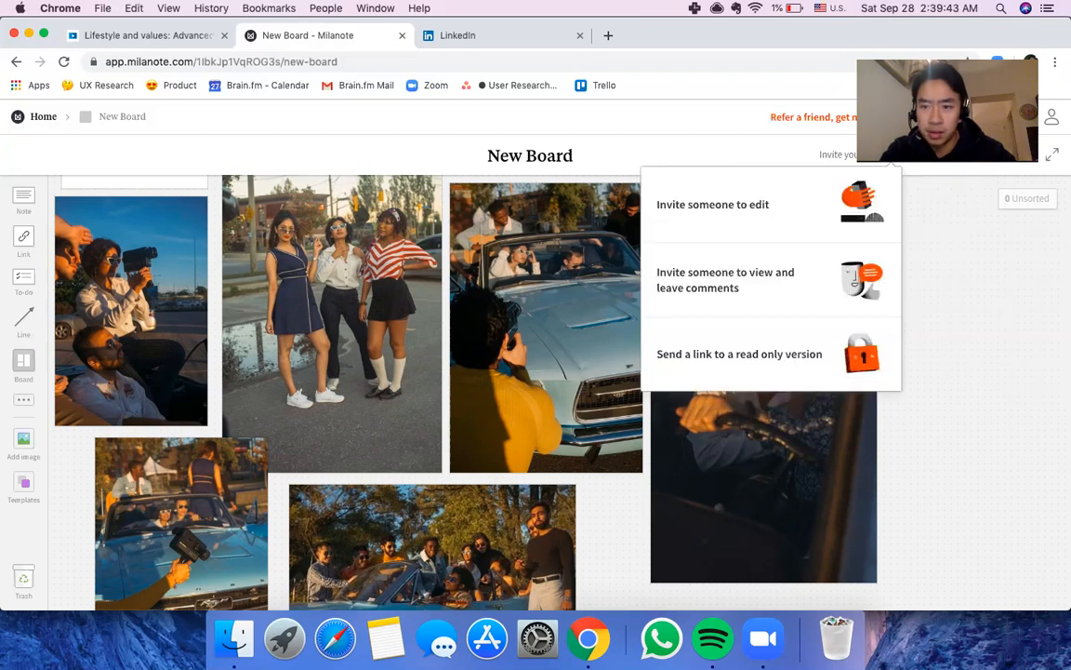